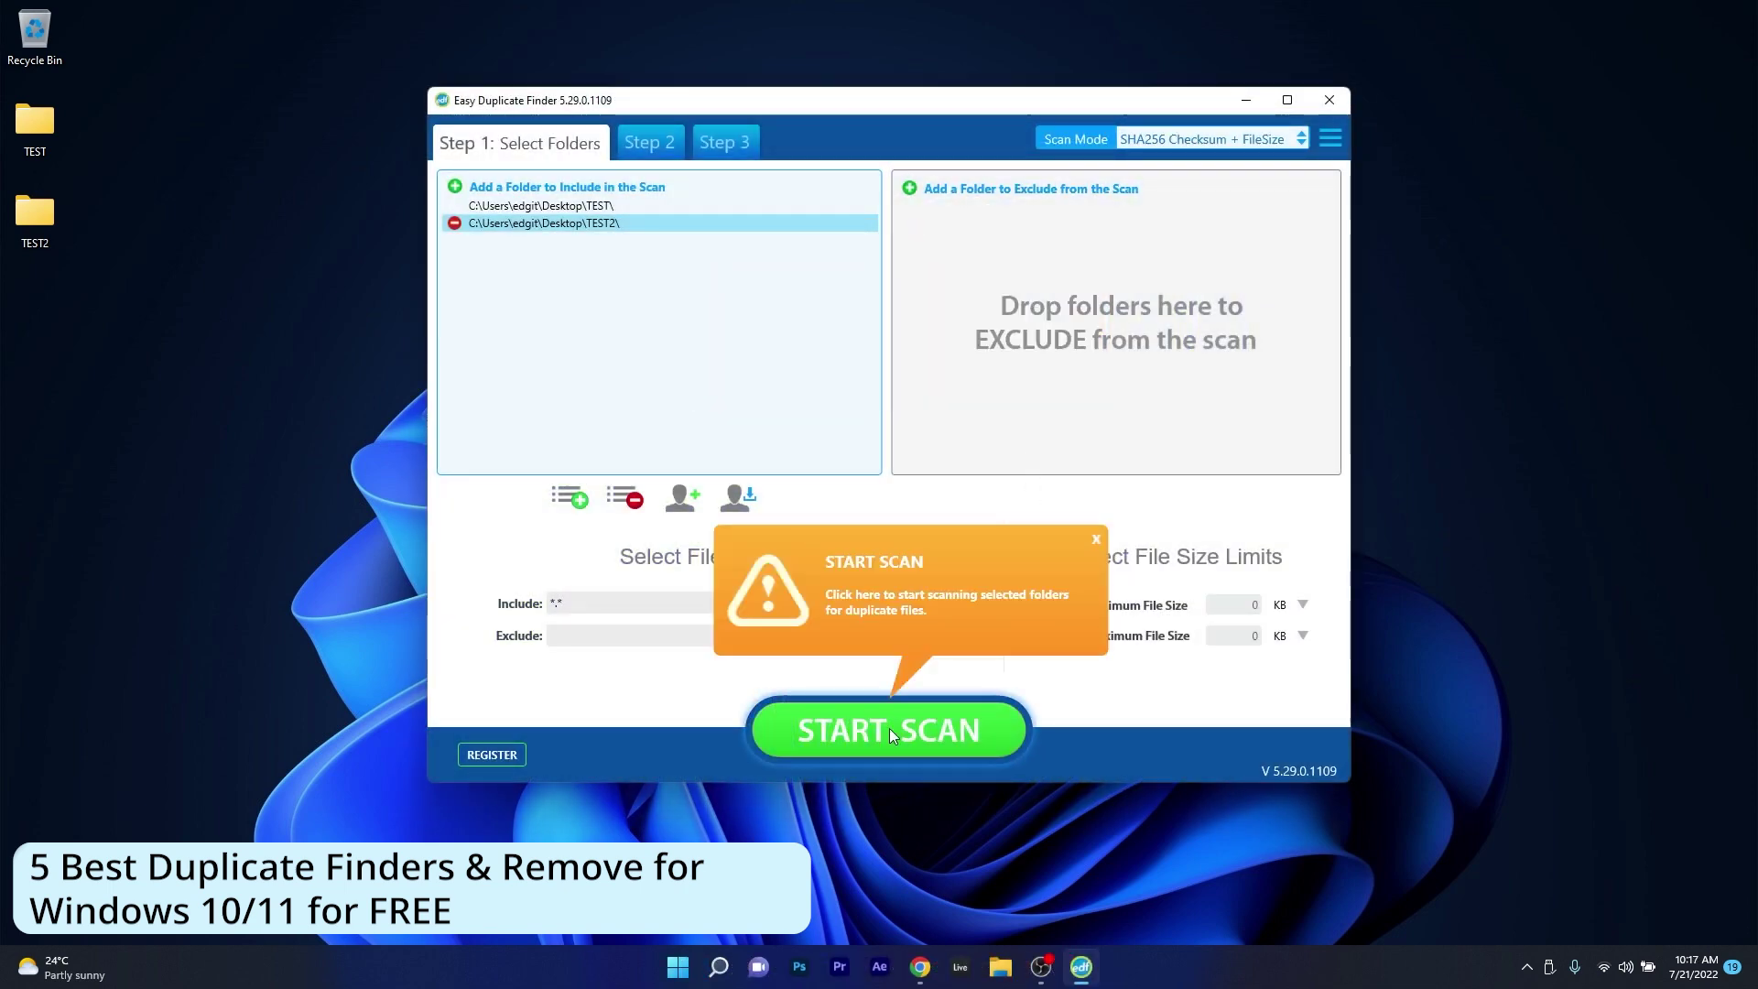
Step: Launch Easy Duplicate Finder from the taskbar and dismiss its popup message
click(888, 730)
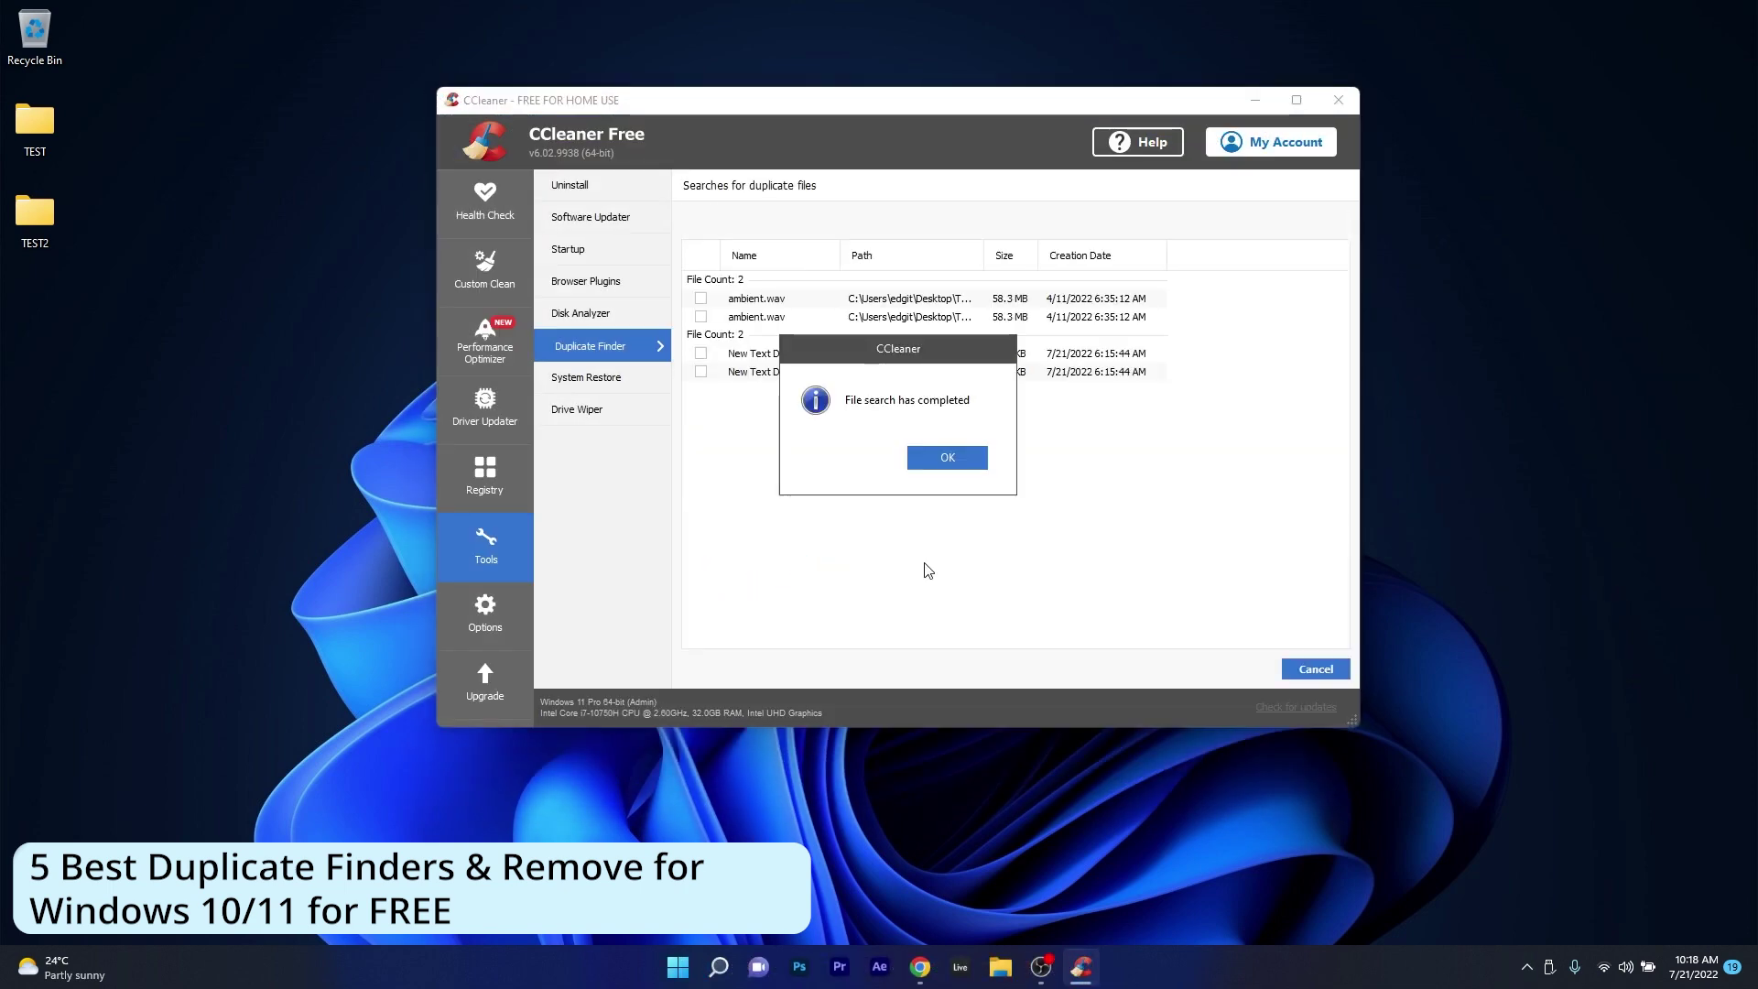
click(948, 458)
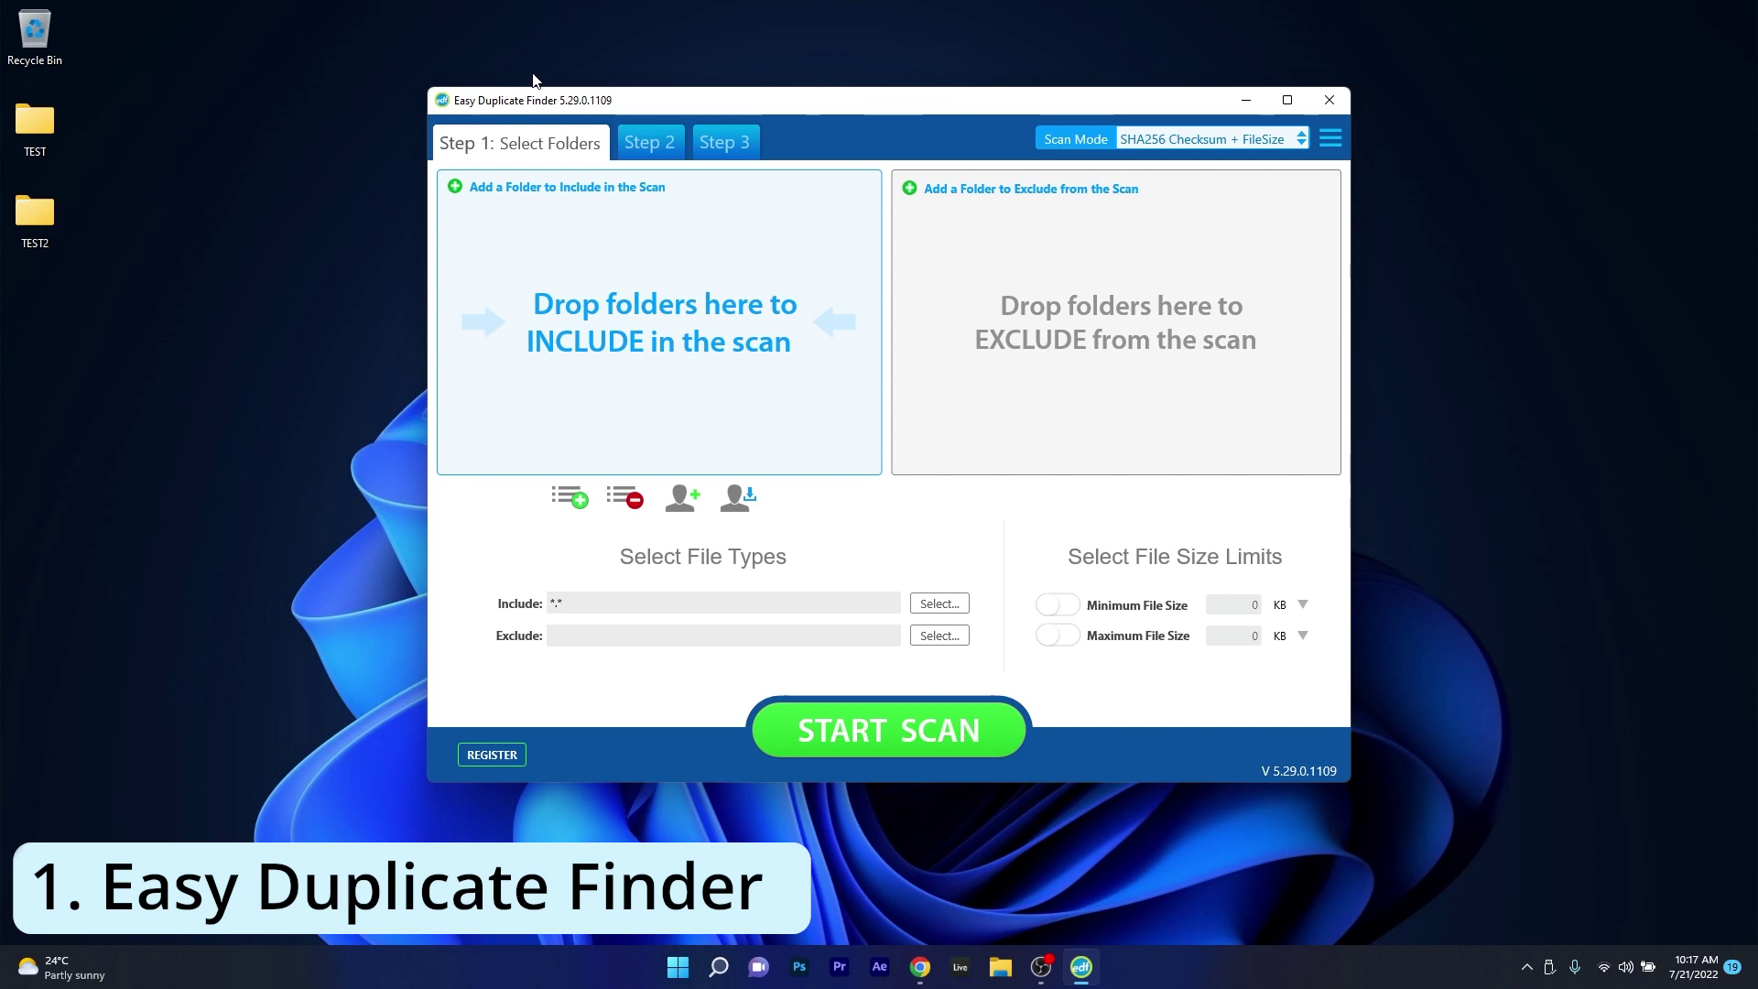
Step: Preview the later wizard steps, then return to Step 1: Select Folders
click(661, 139)
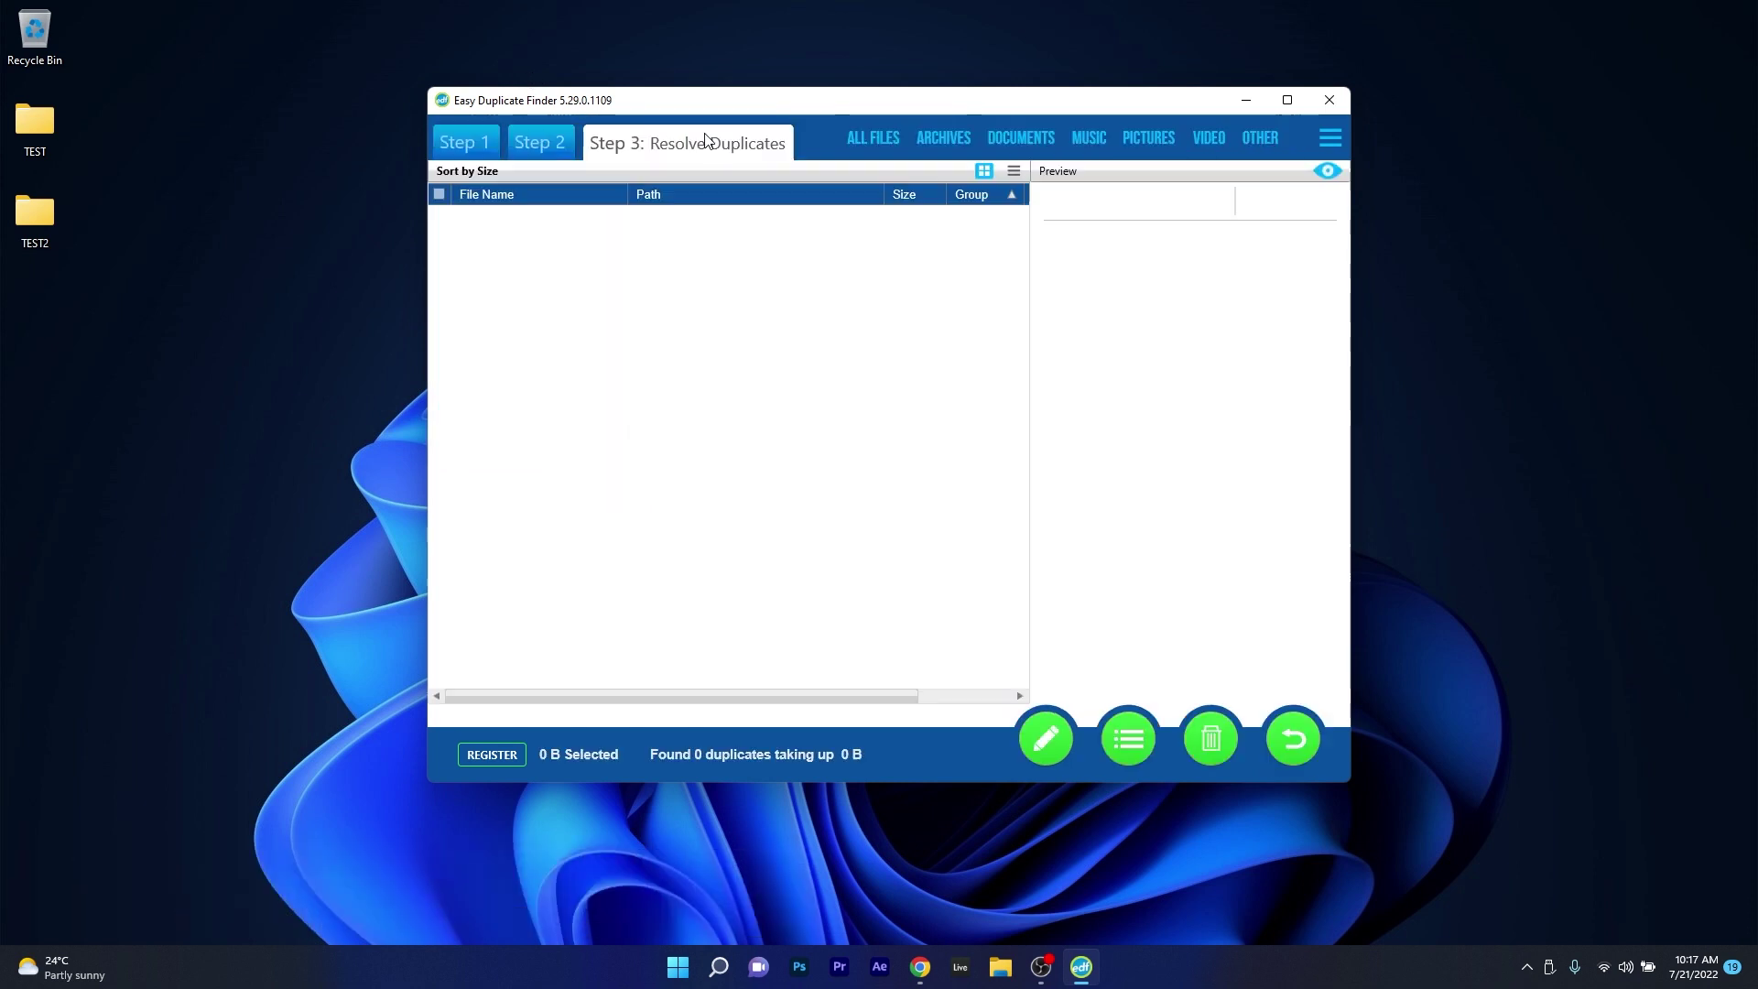
click(528, 144)
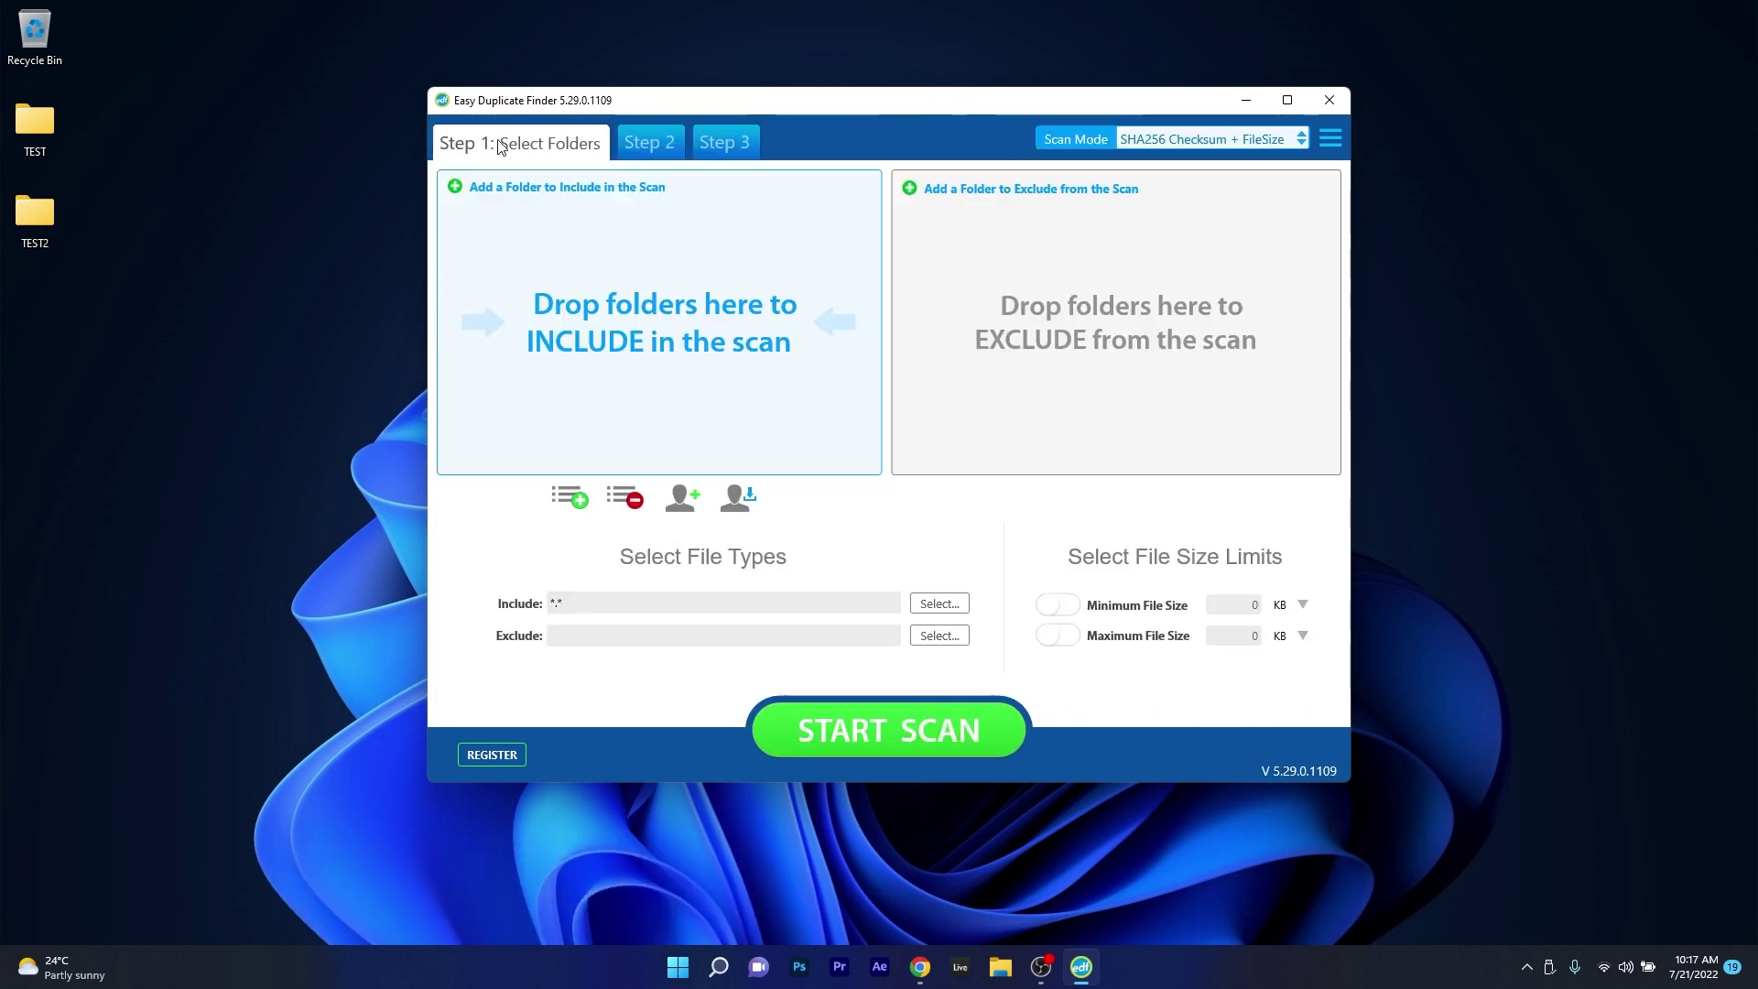
click(661, 135)
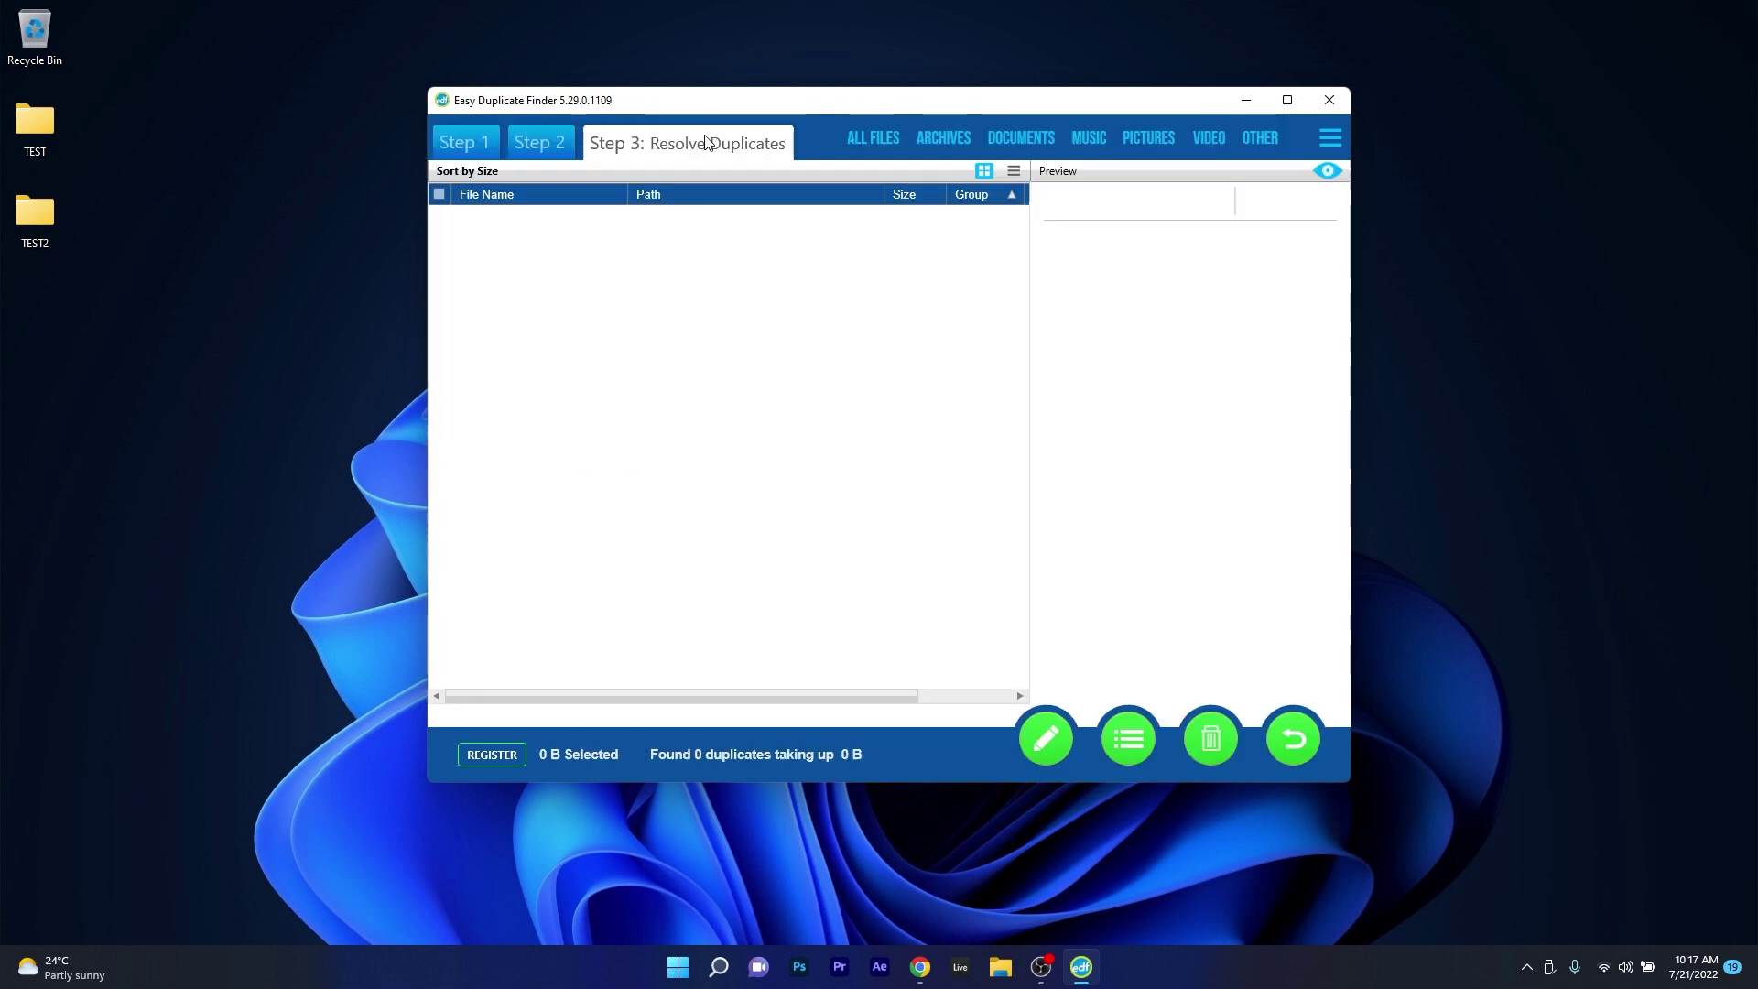
click(526, 140)
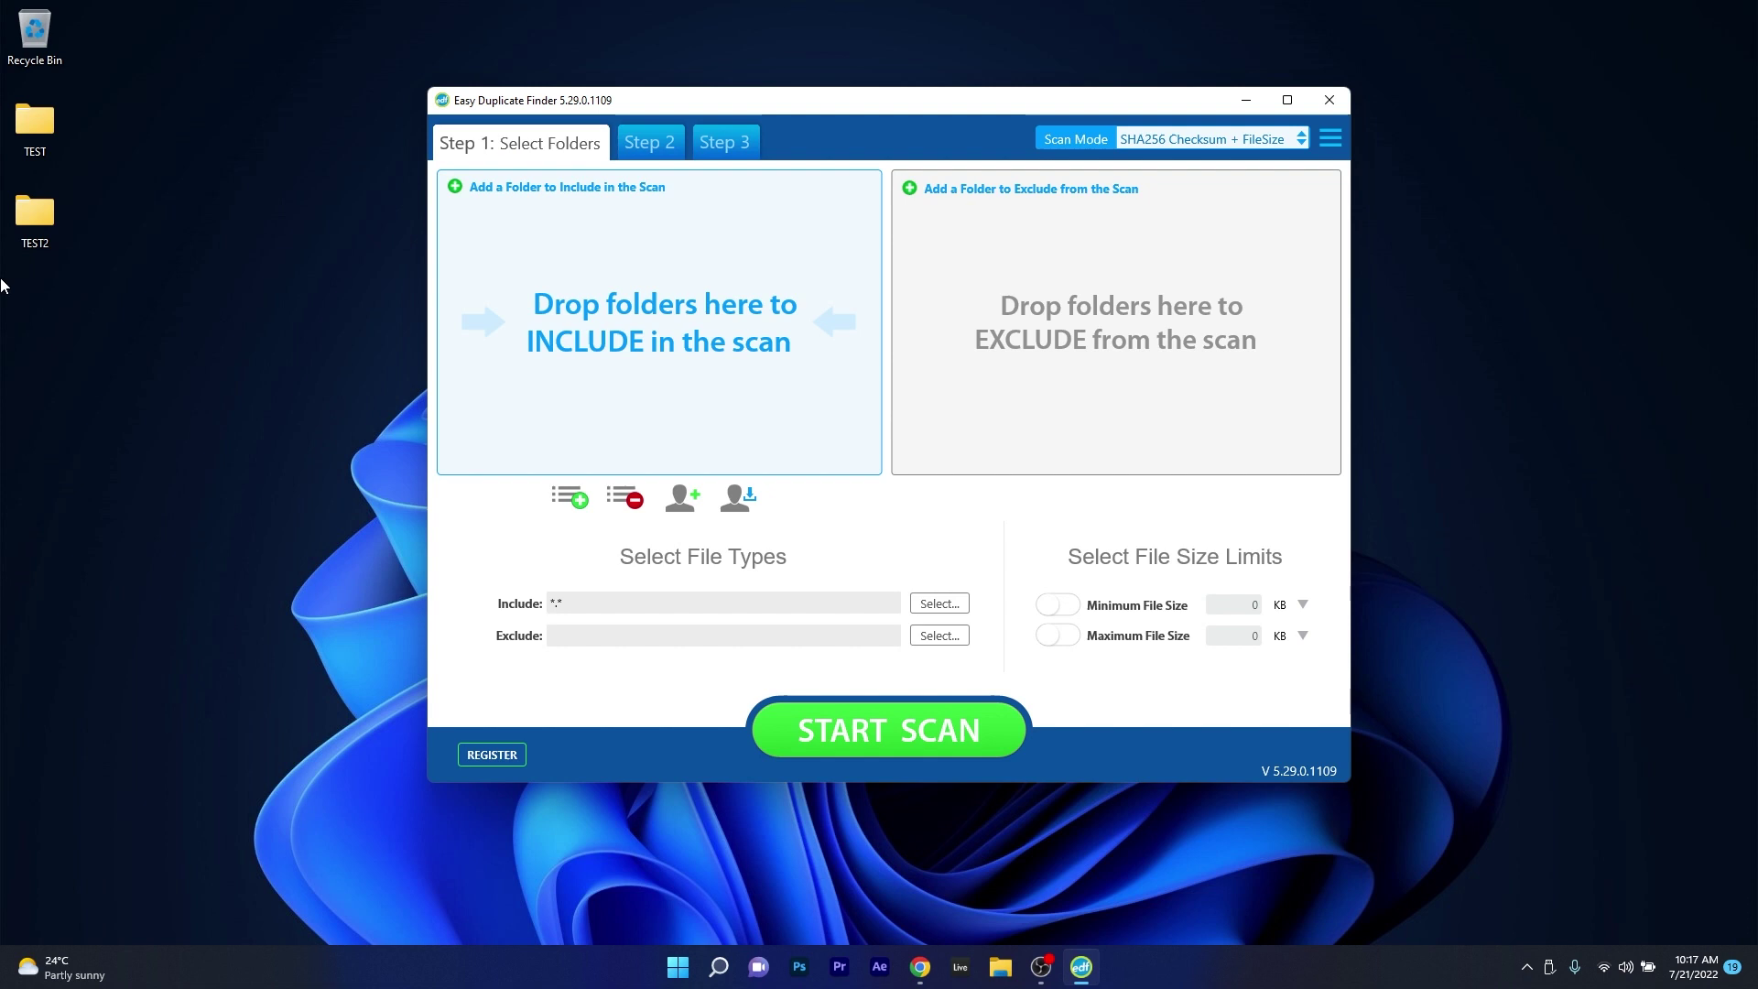
Step: Drag the desktop TEST and TEST2 folders into the include area and start the scan
mouse_move(3, 285)
mouse_down()
mouse_move(91, 110)
mouse_move(510, 239)
mouse_move(605, 247)
mouse_up()
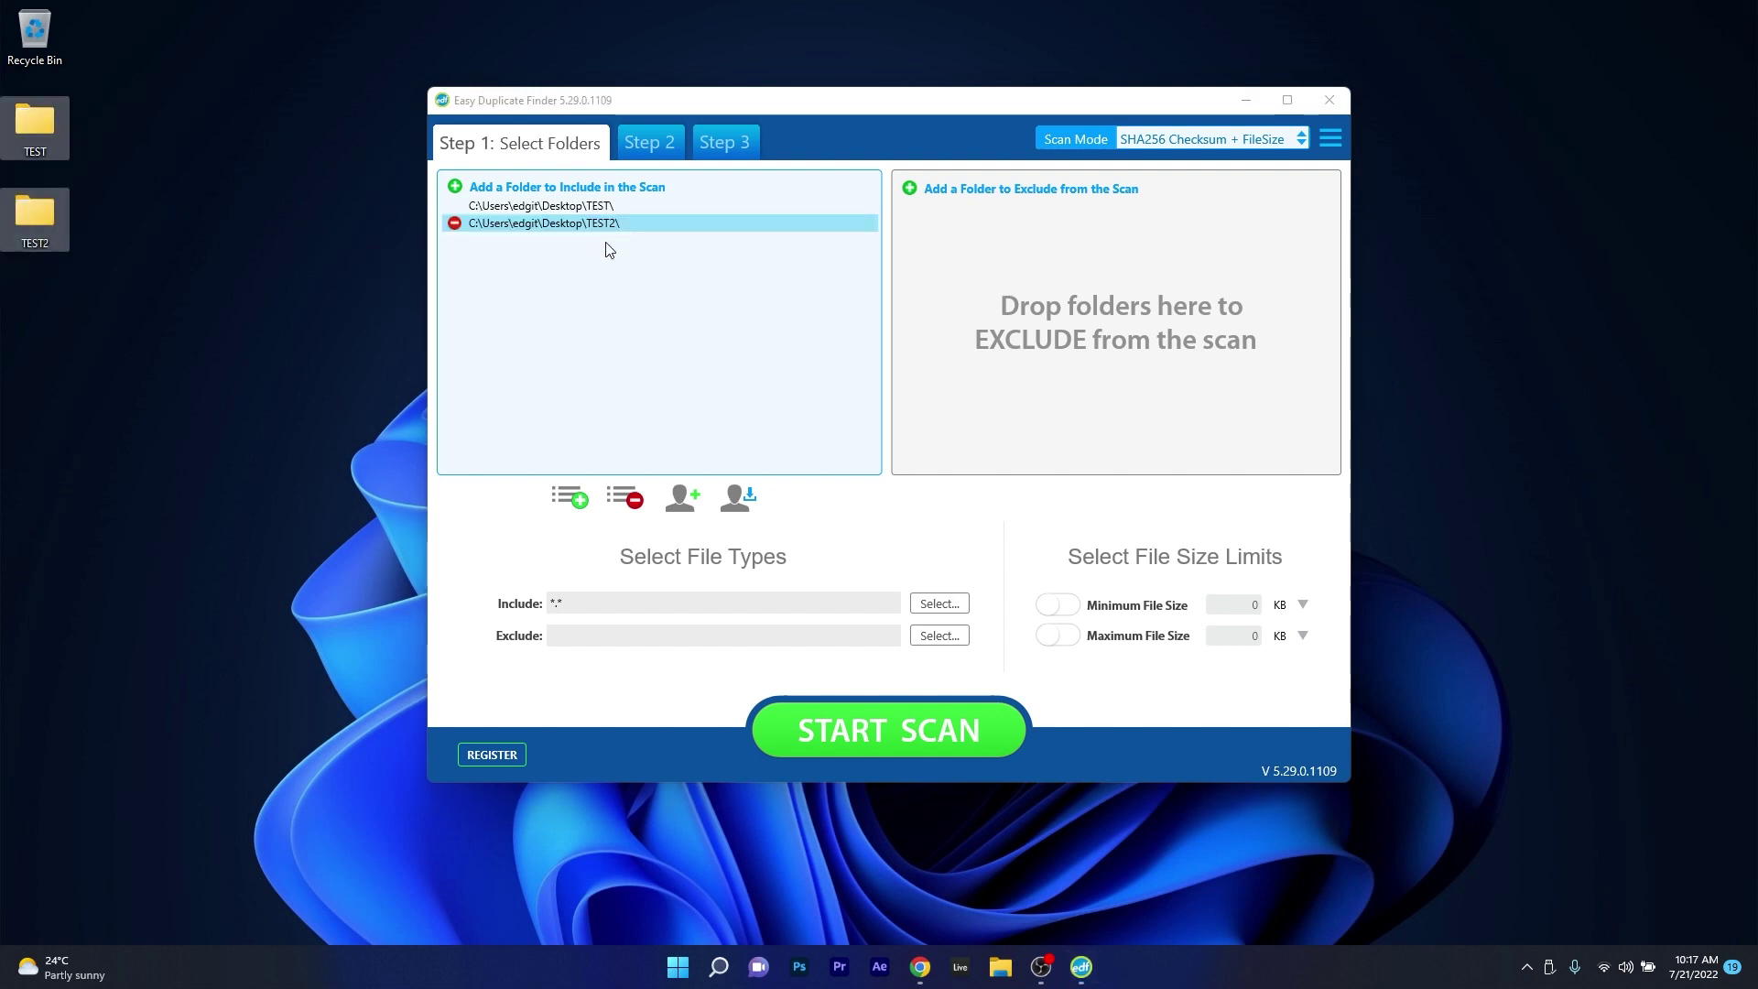
click(539, 189)
key(Escape)
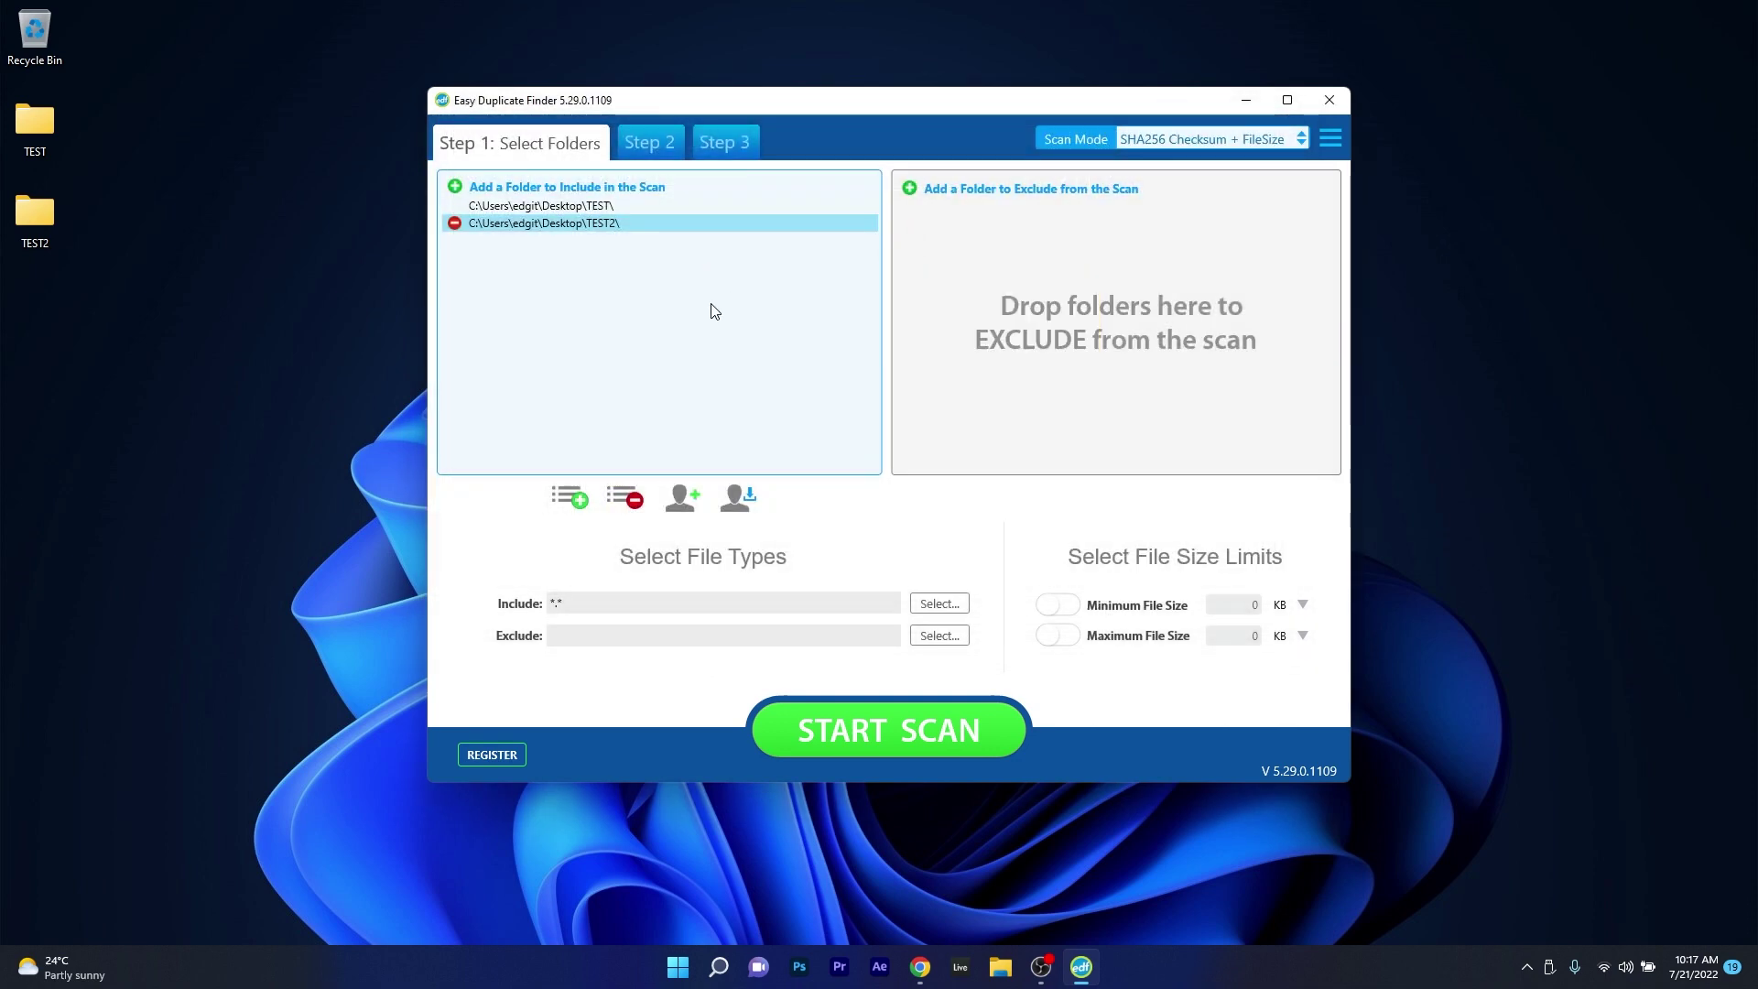
click(892, 731)
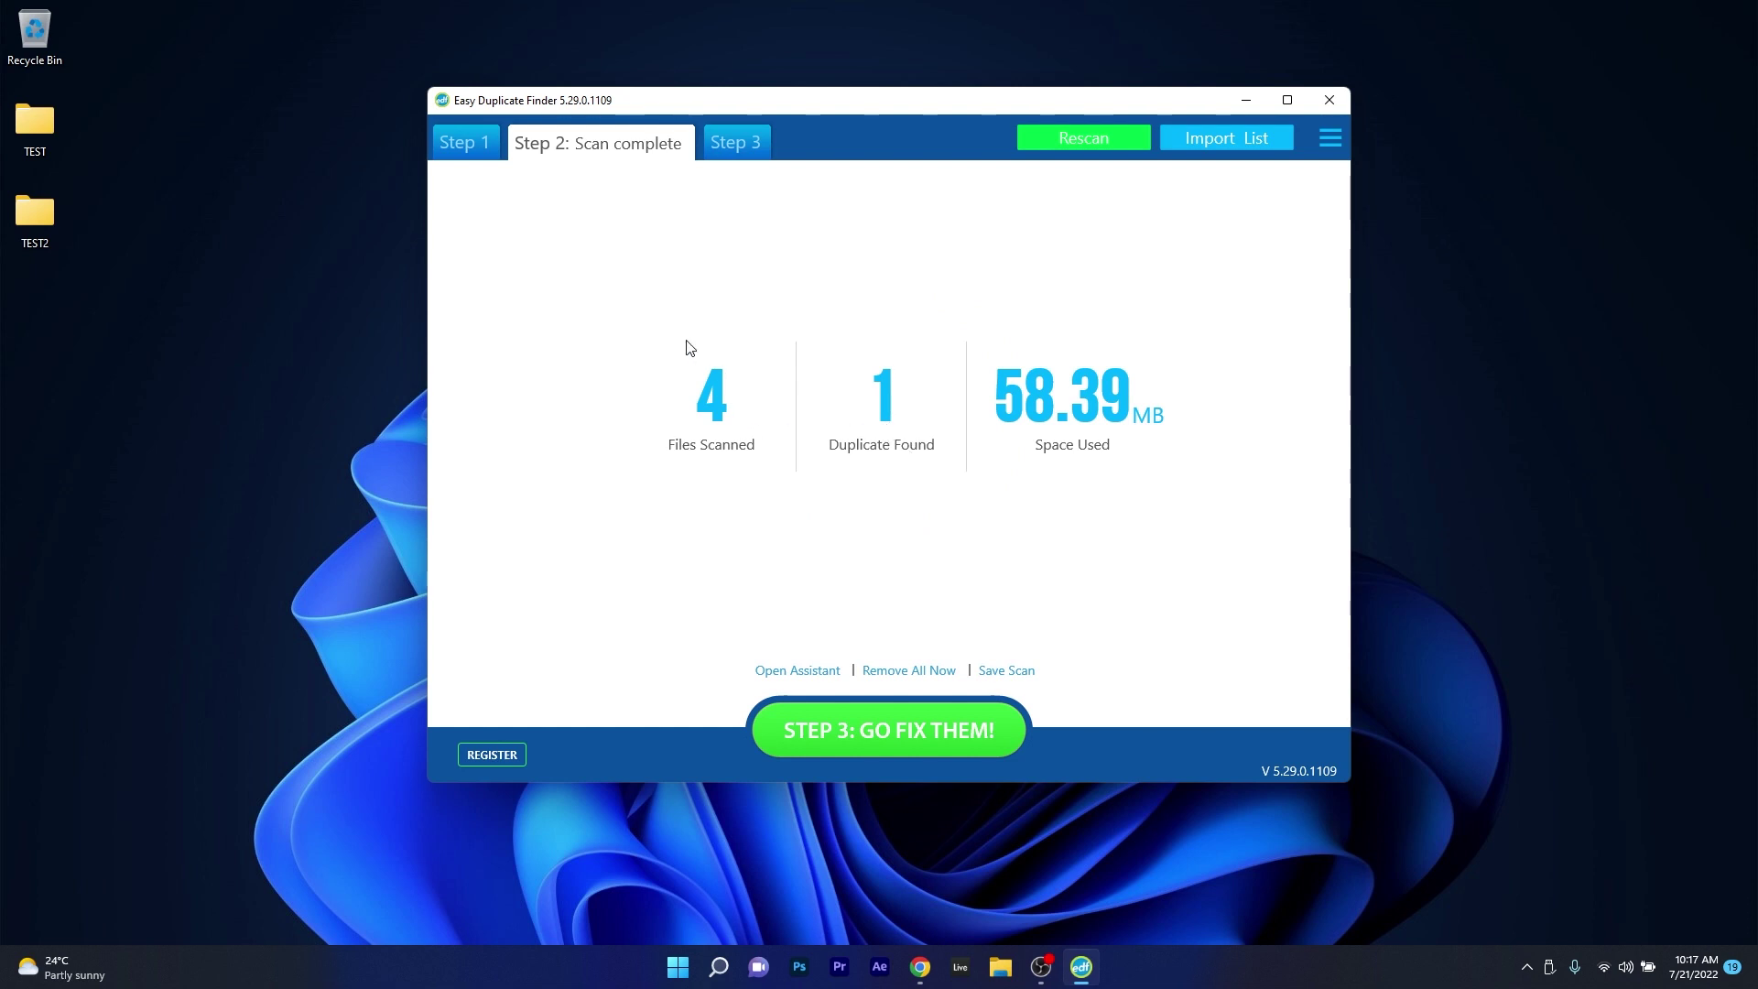
Step: Review the ambient.wav duplicates on Step 3, then re-add TEST and TEST2 and rescan
click(747, 139)
click(941, 270)
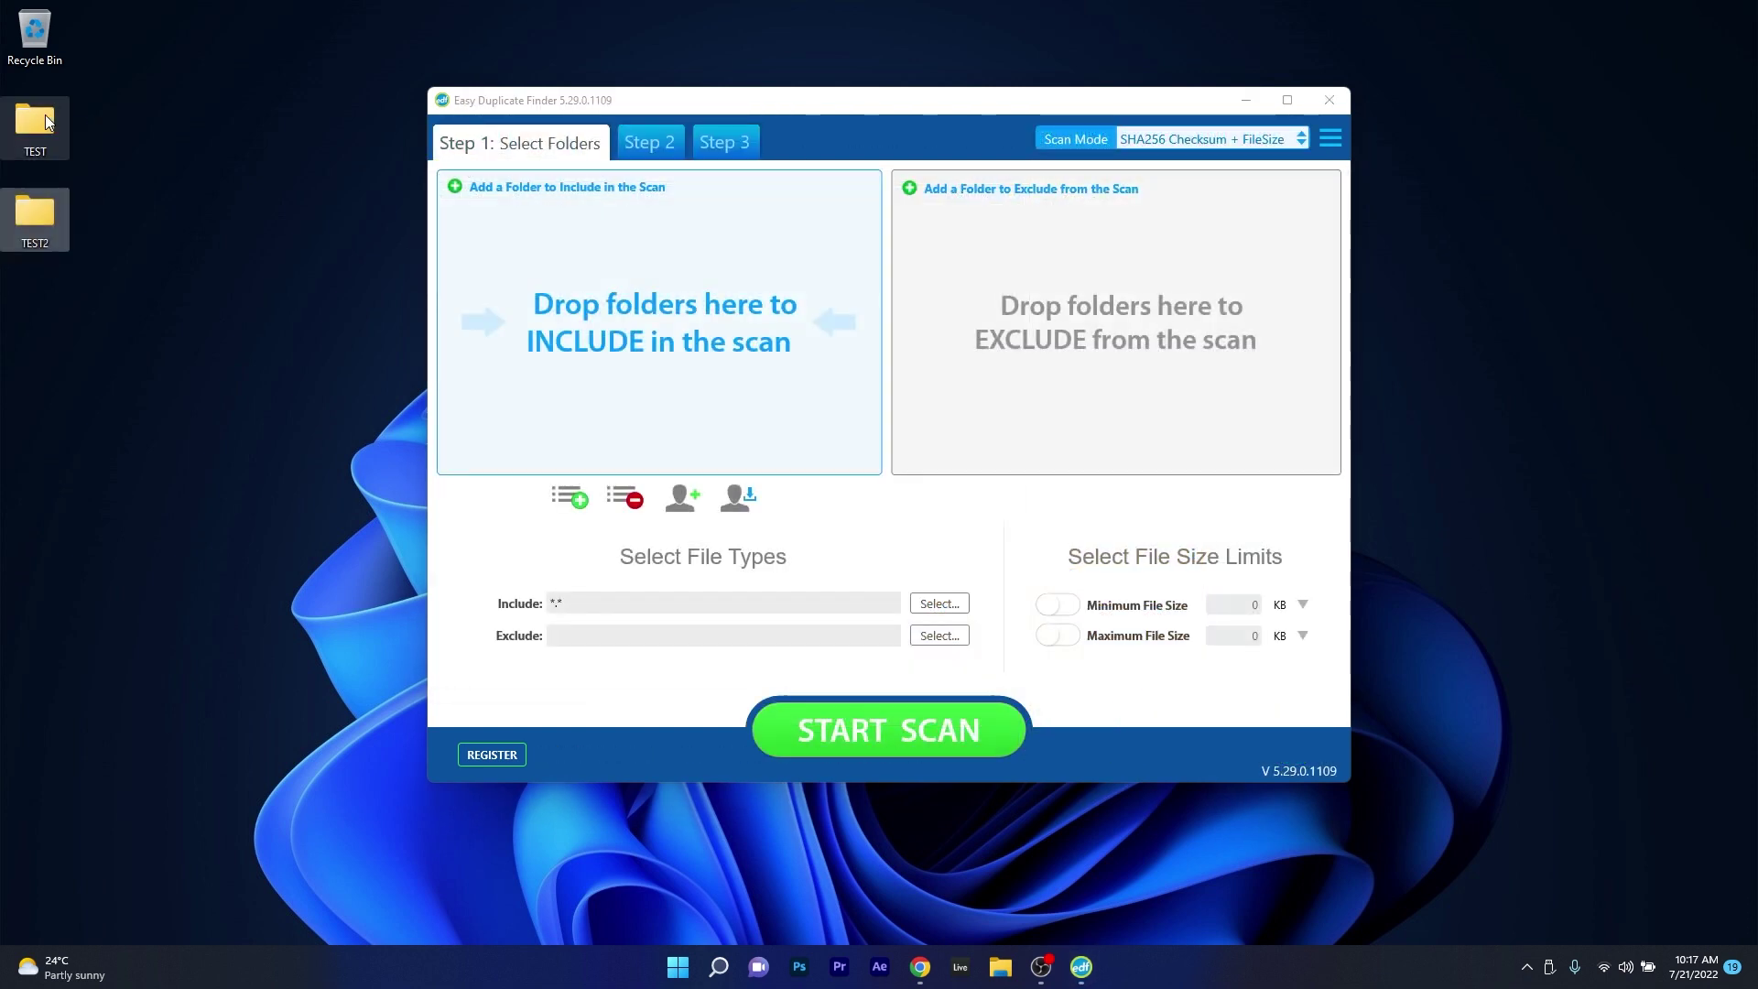
drag(45, 114, 536, 181)
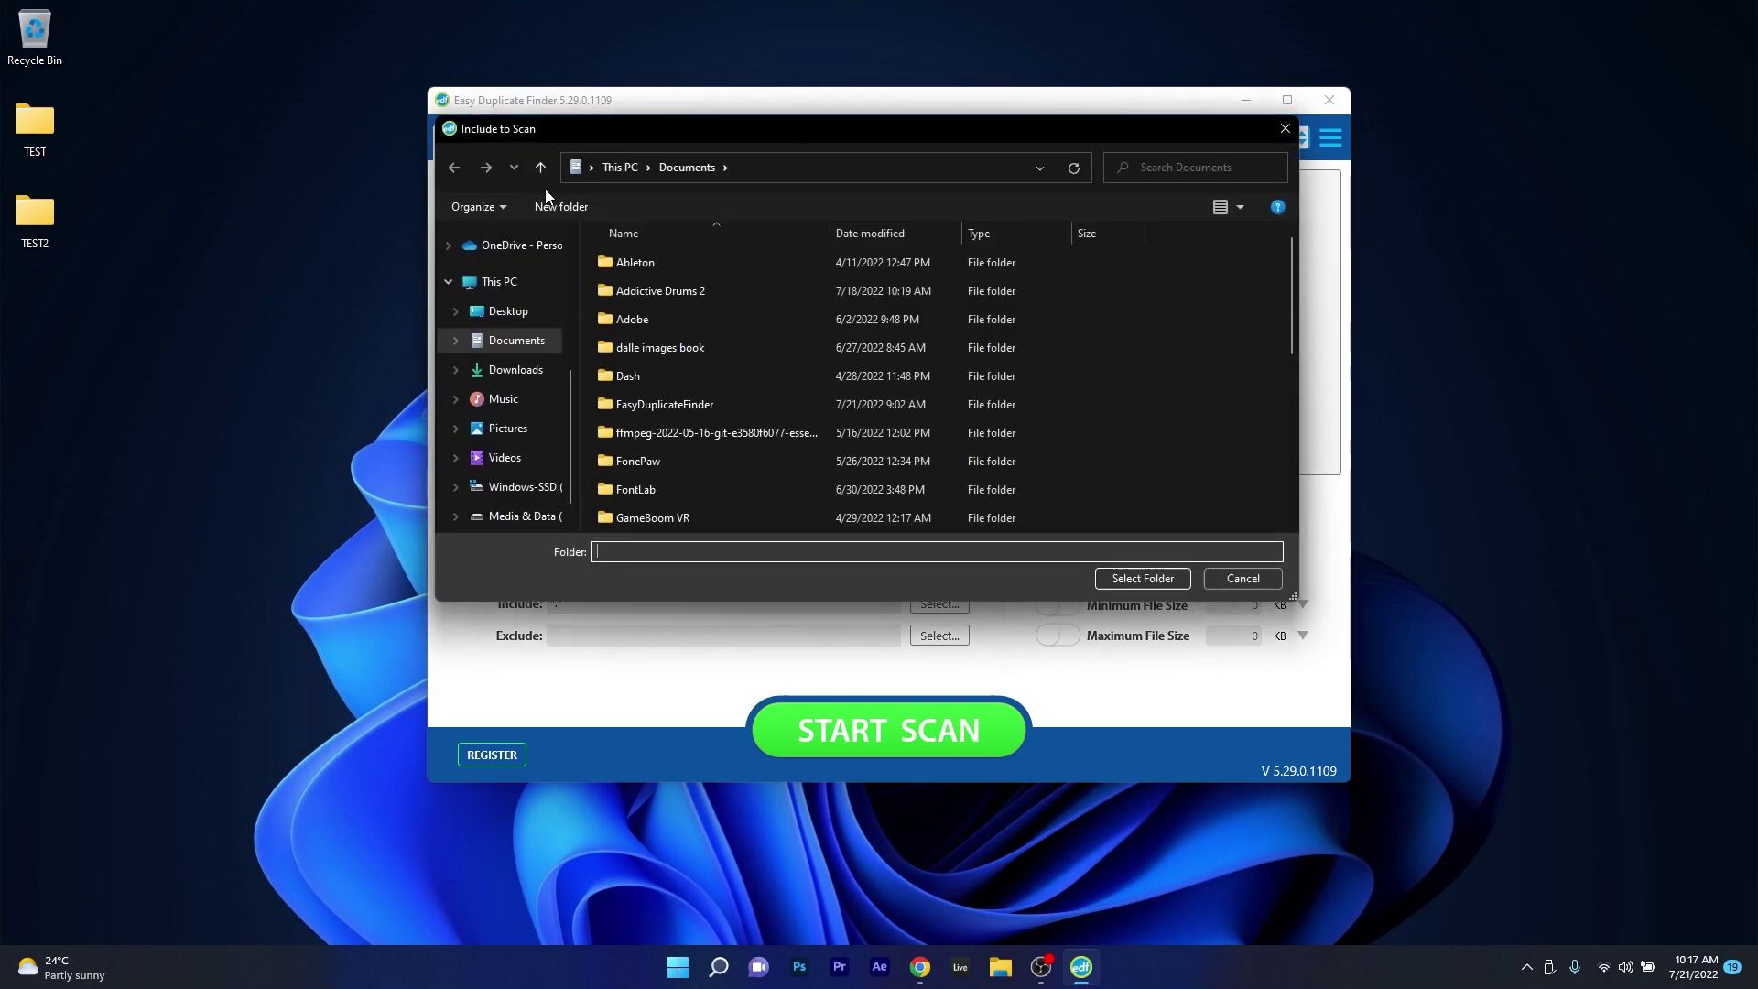
key(Escape)
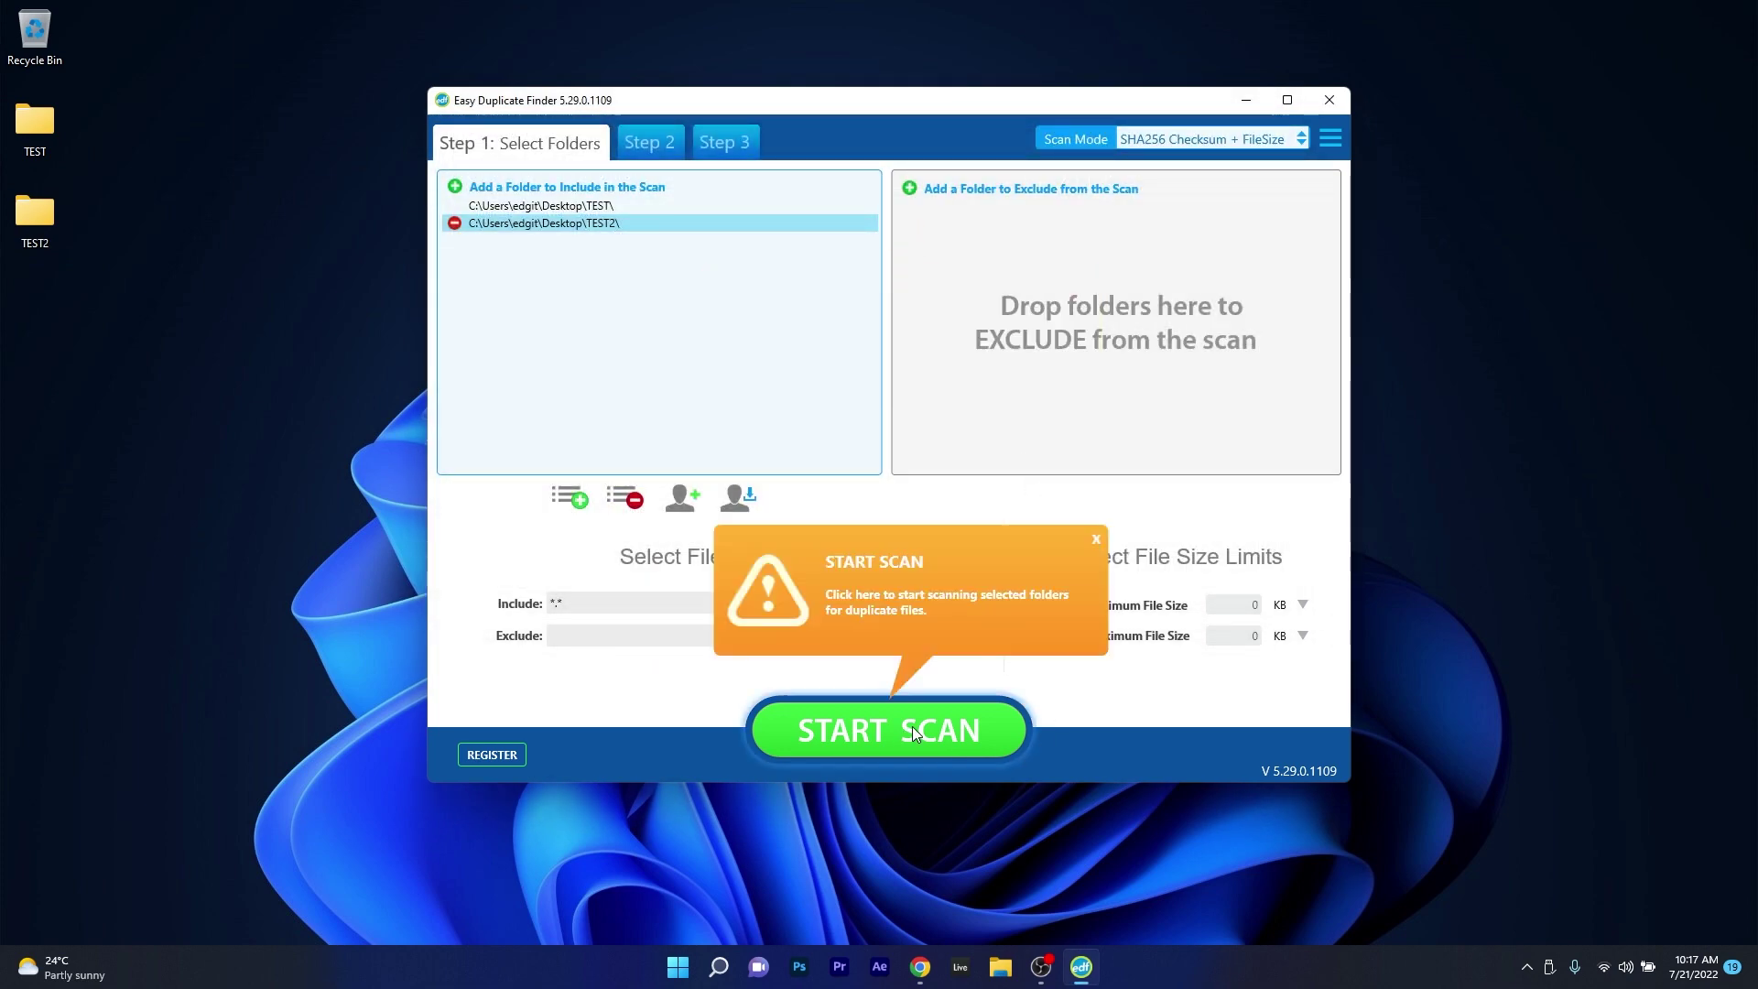
click(888, 728)
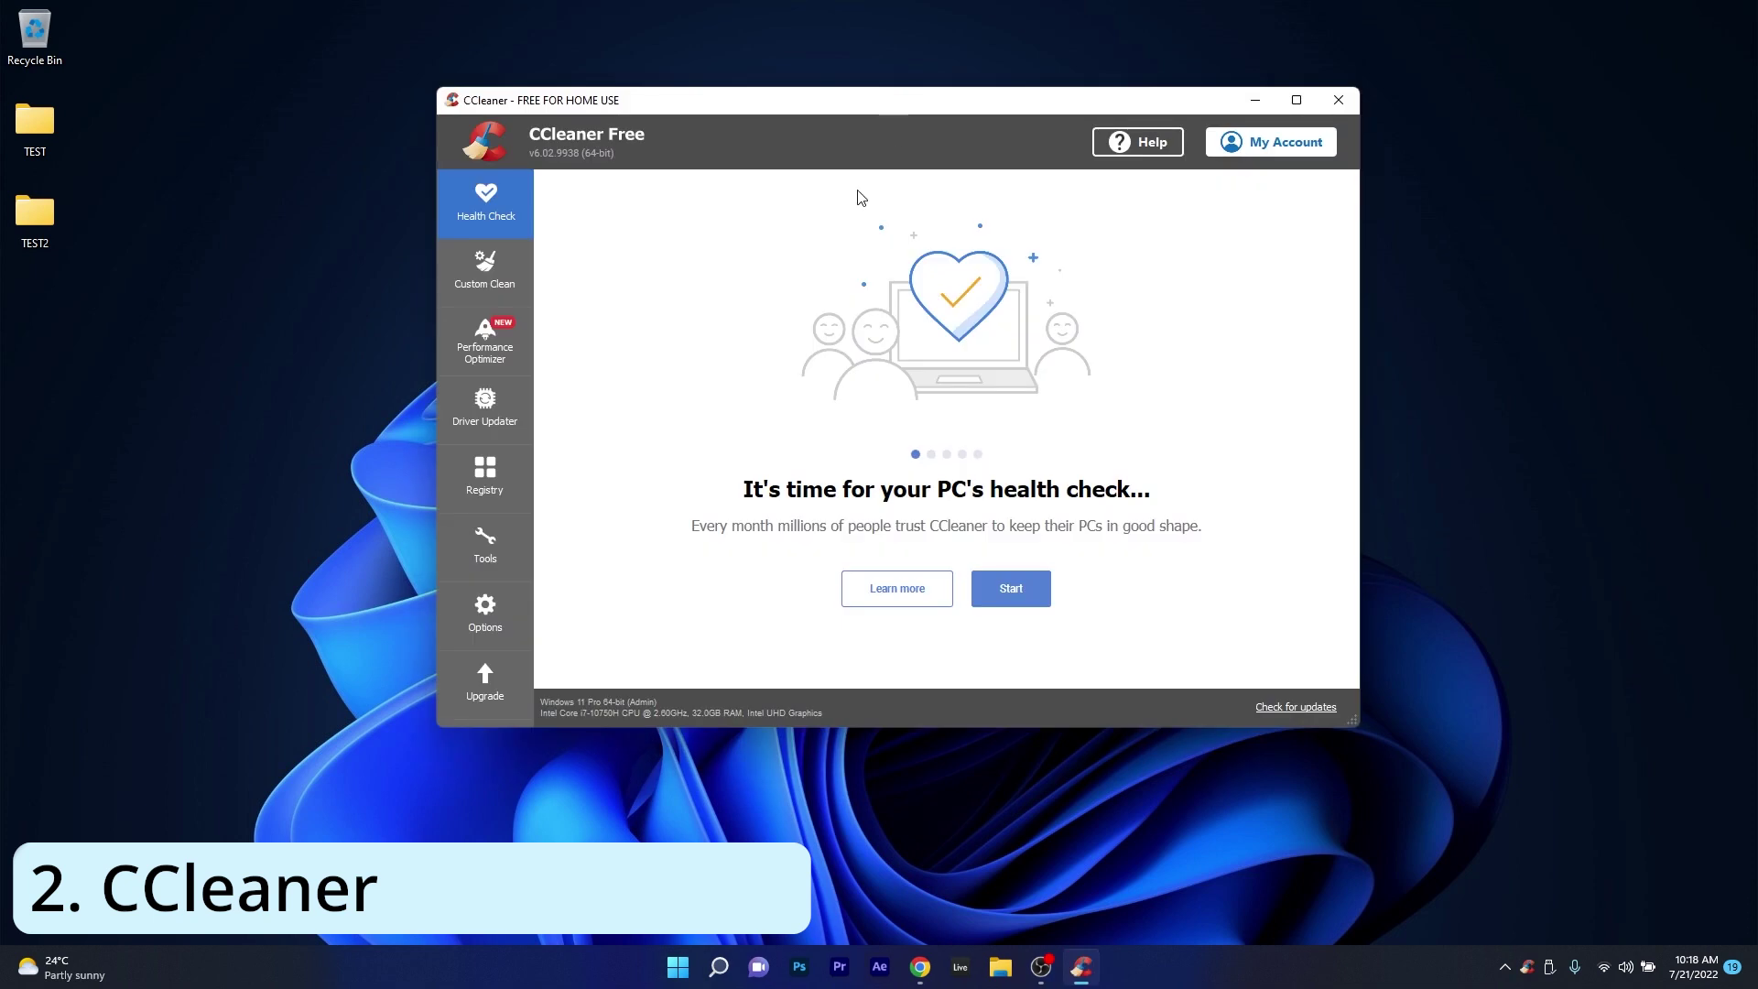
Step: Move from CCleaner's Performance Optimizer to the Tools installed-programs list
click(491, 337)
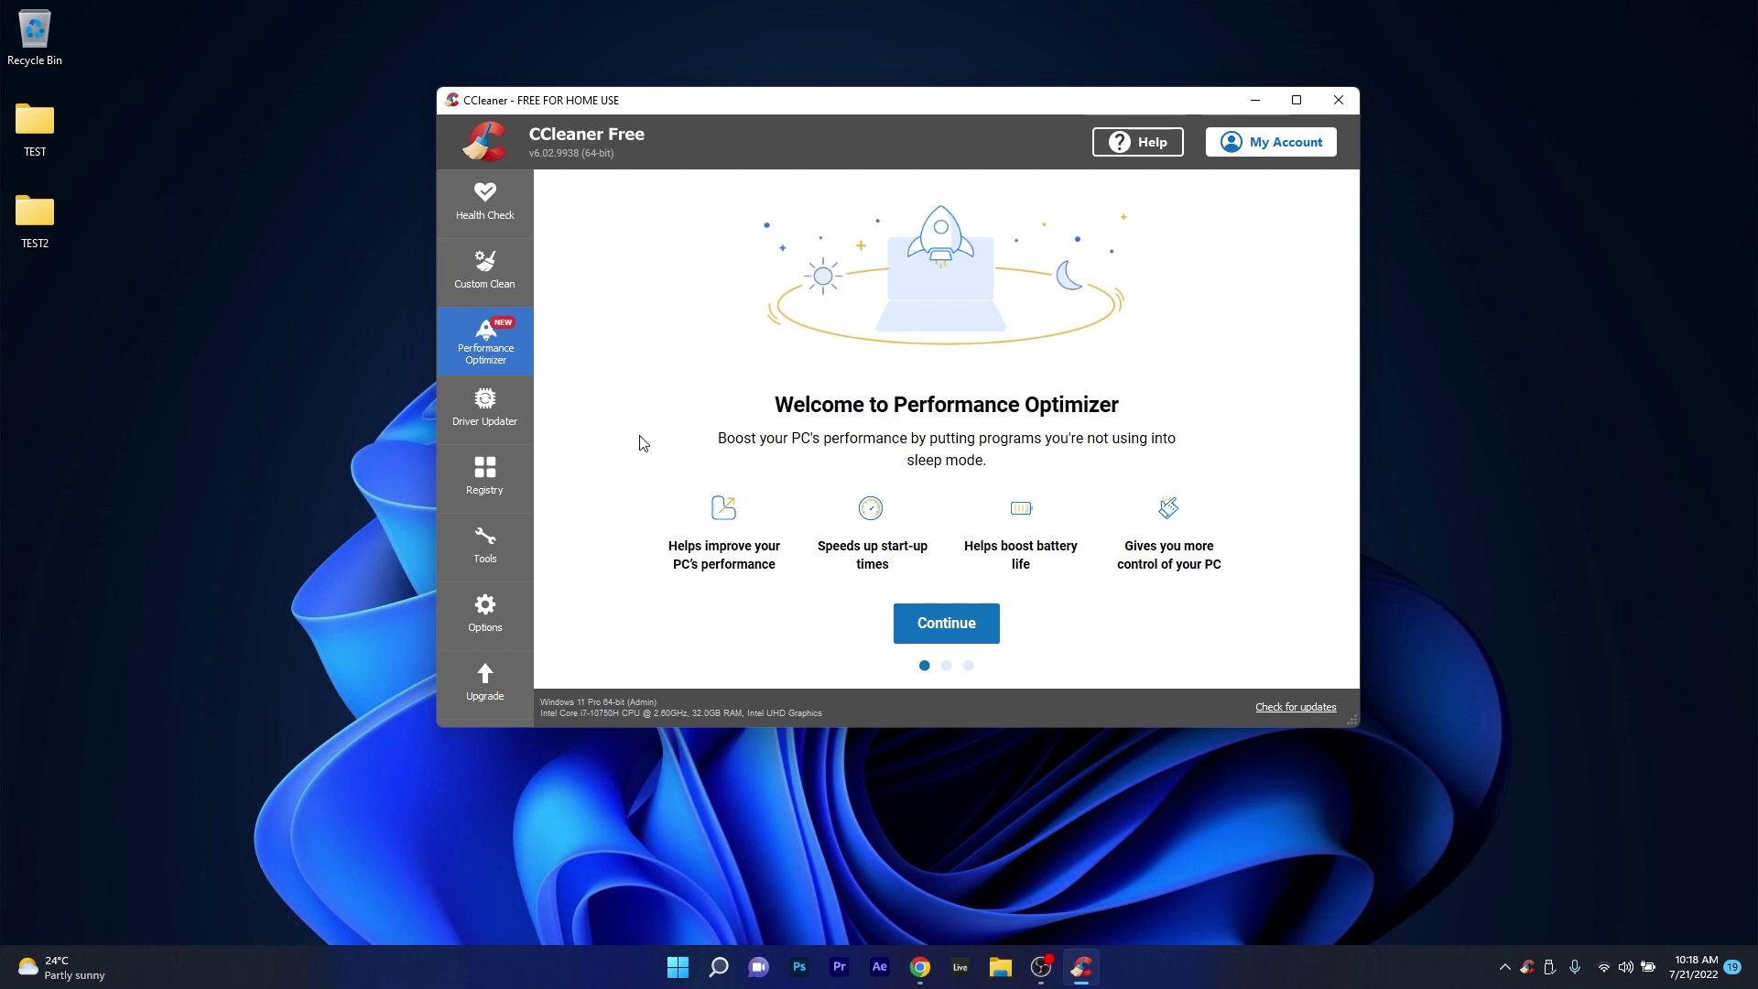
click(476, 556)
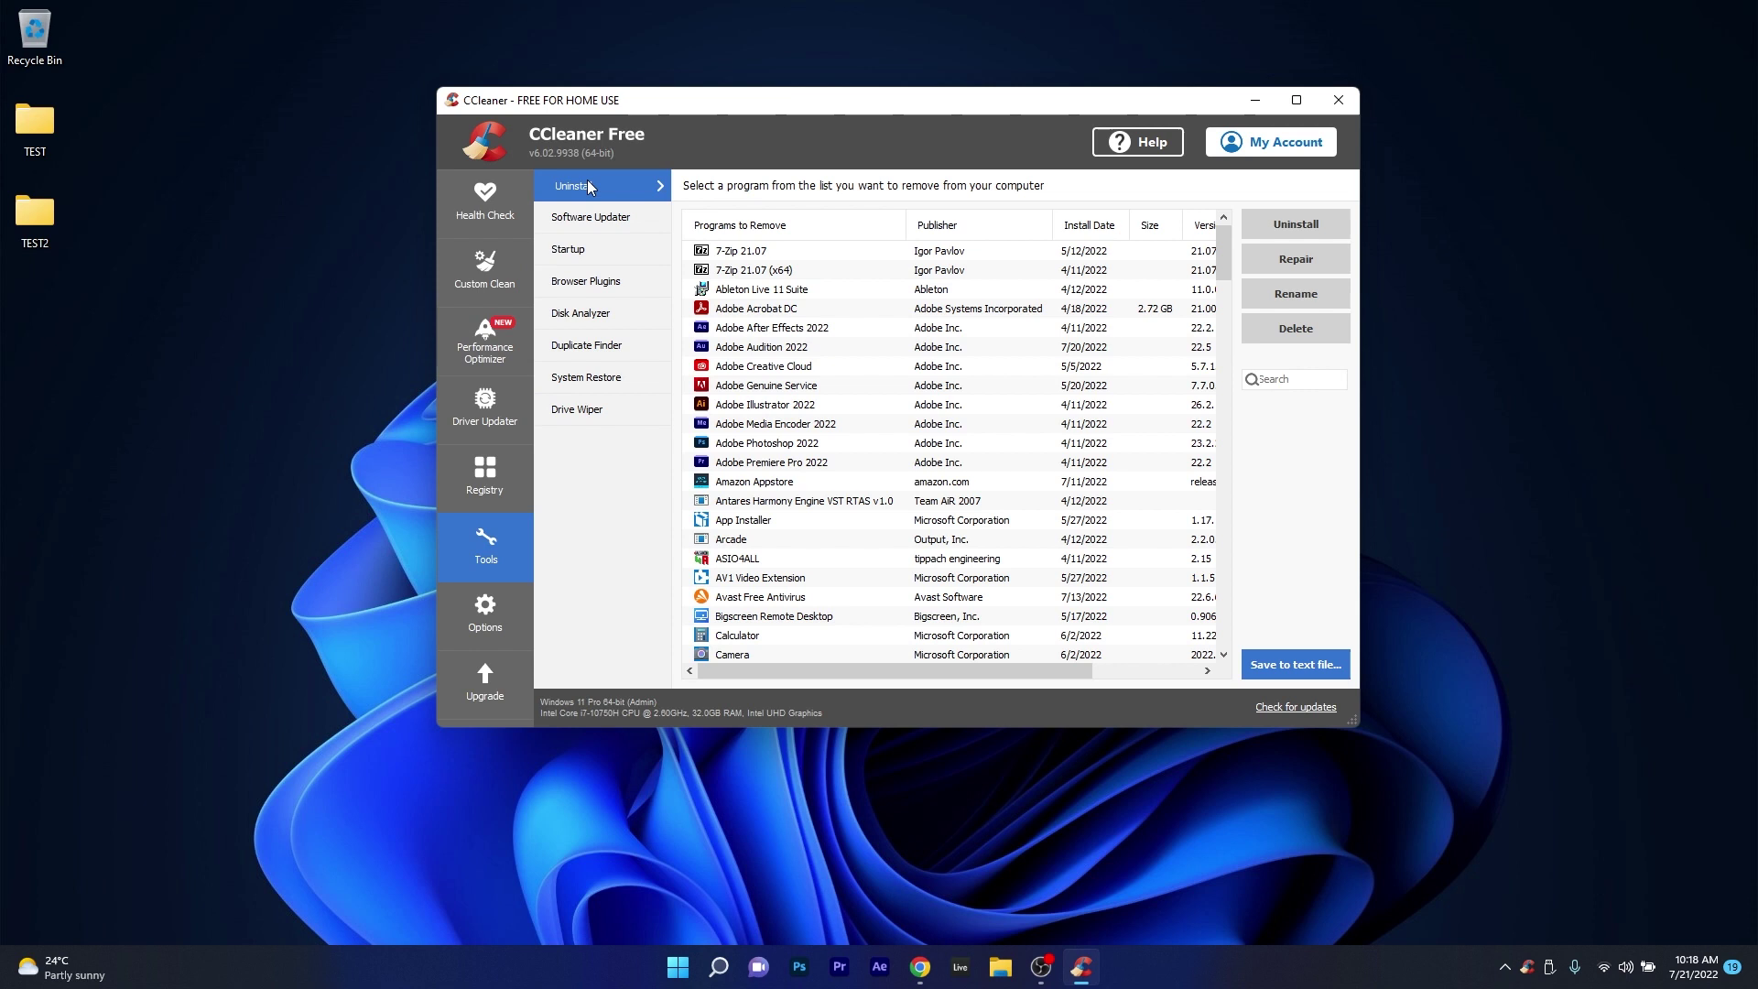
Step: In Duplicate Finder, add the Desktop TEST2 folder to the included folders
click(626, 348)
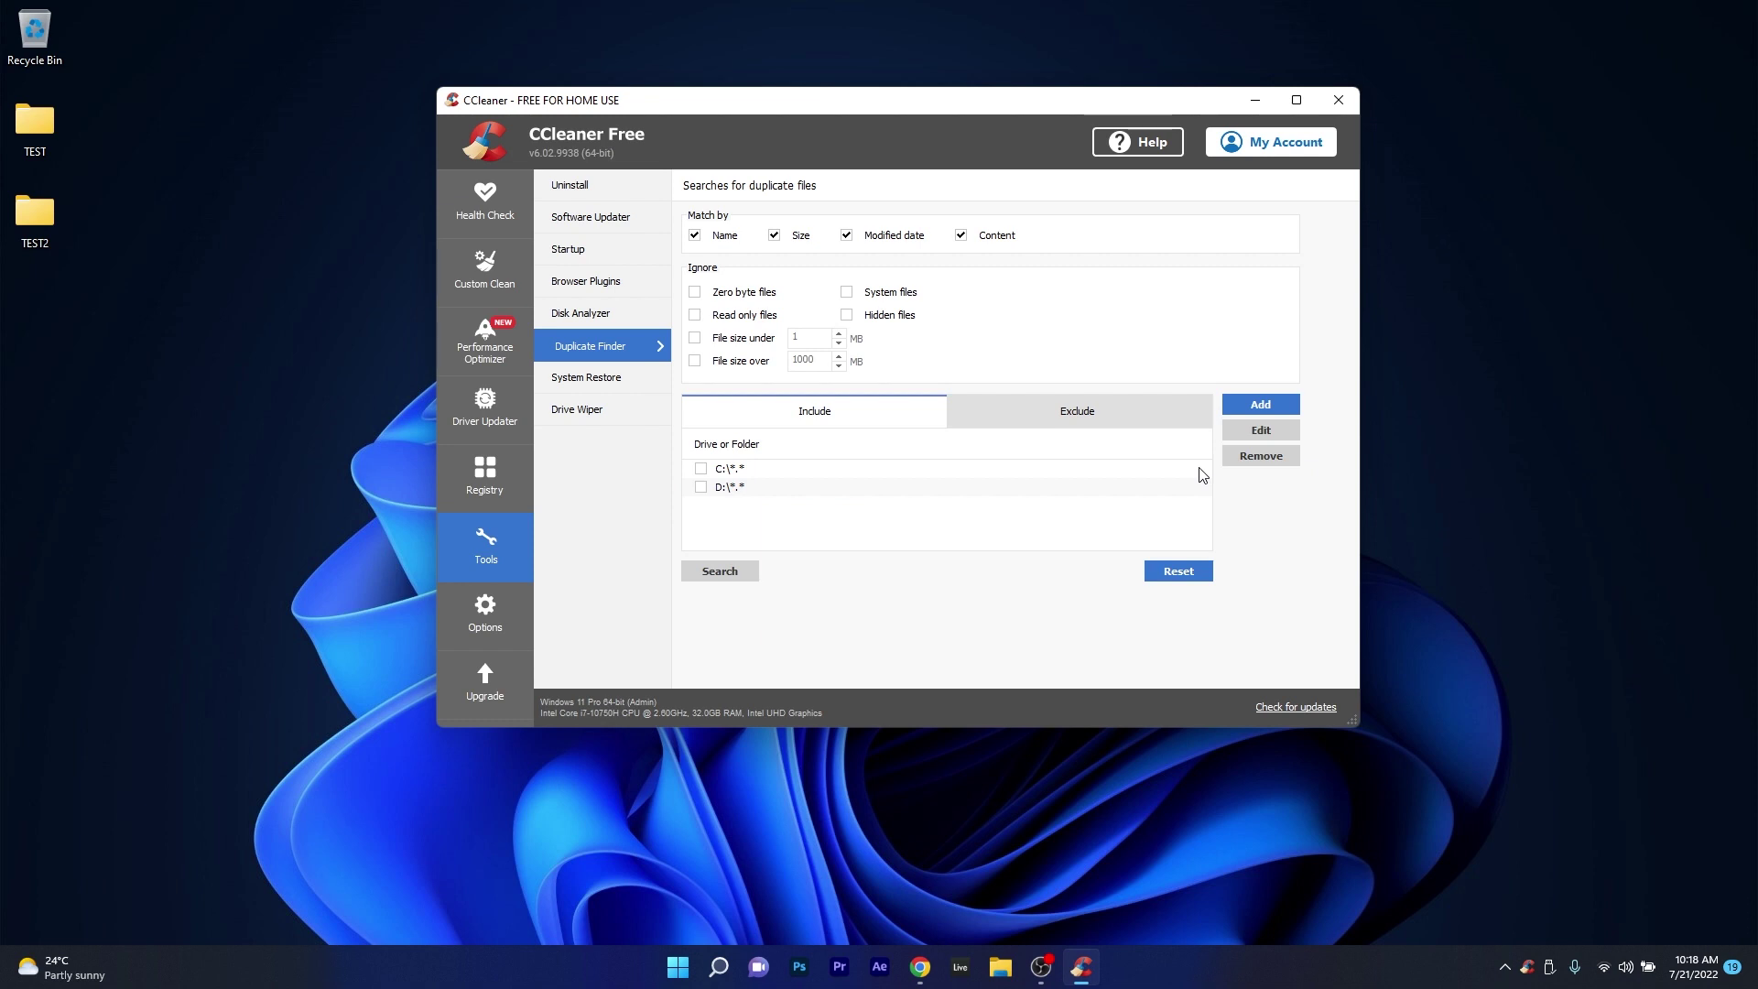
click(1260, 403)
click(1021, 342)
click(794, 447)
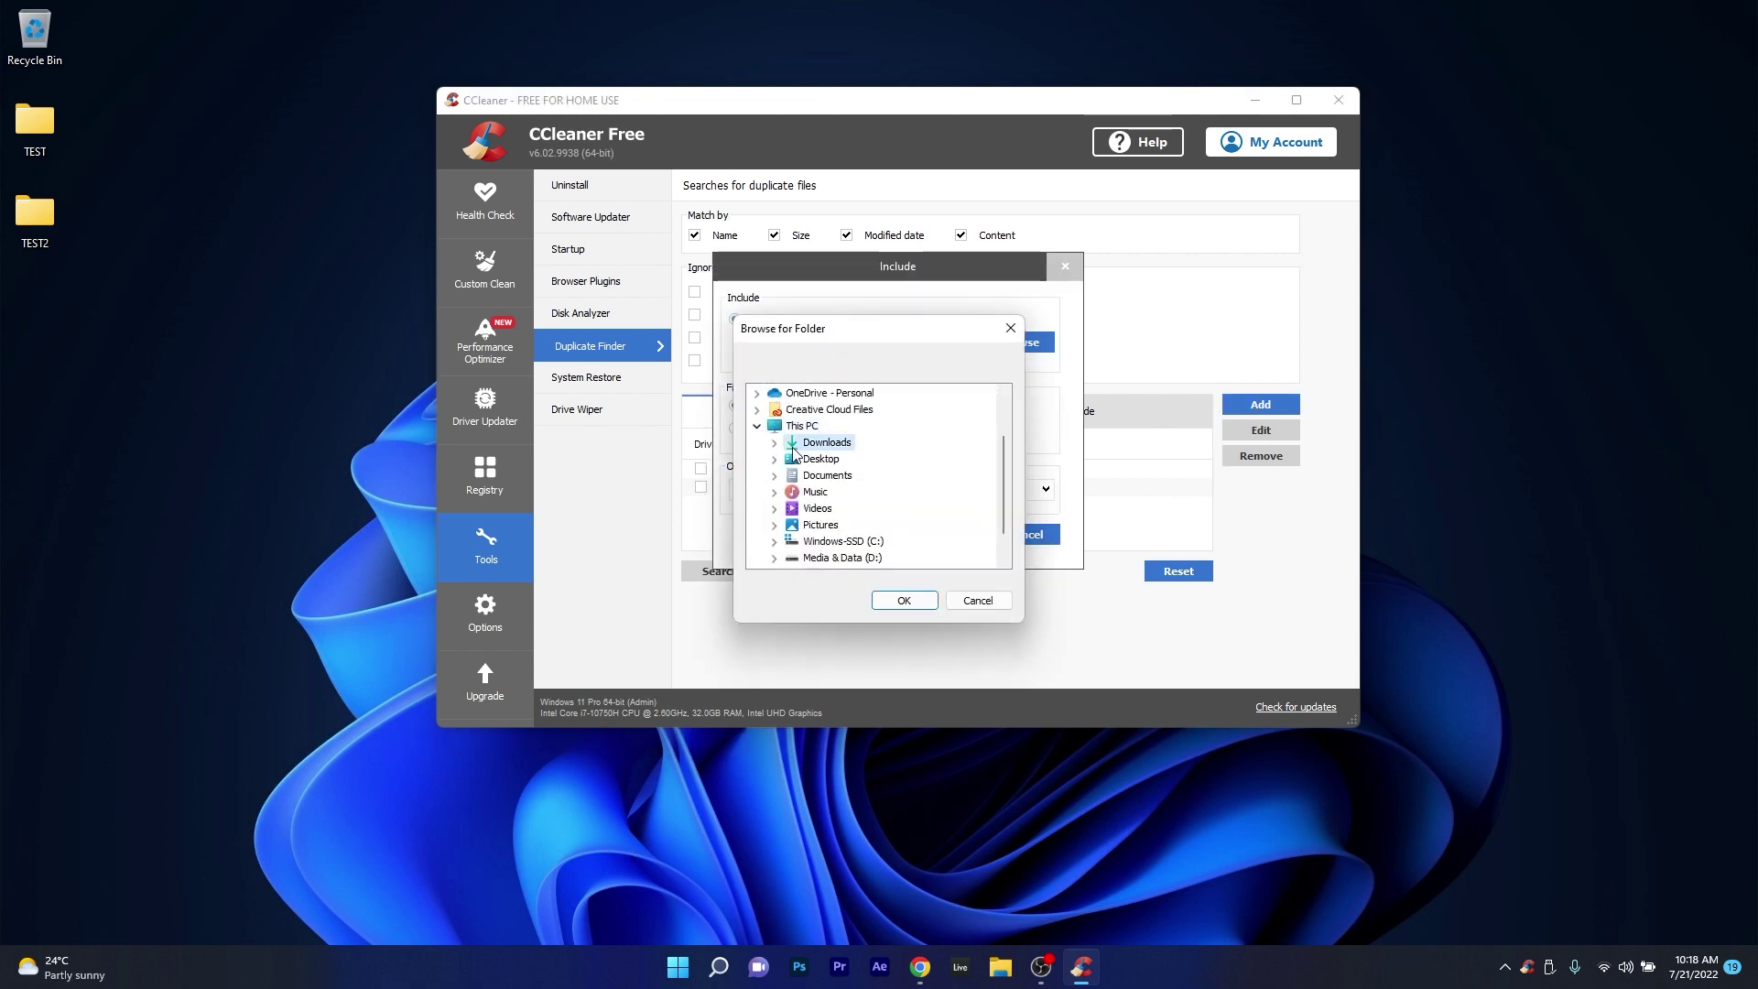
click(822, 492)
click(904, 599)
click(948, 534)
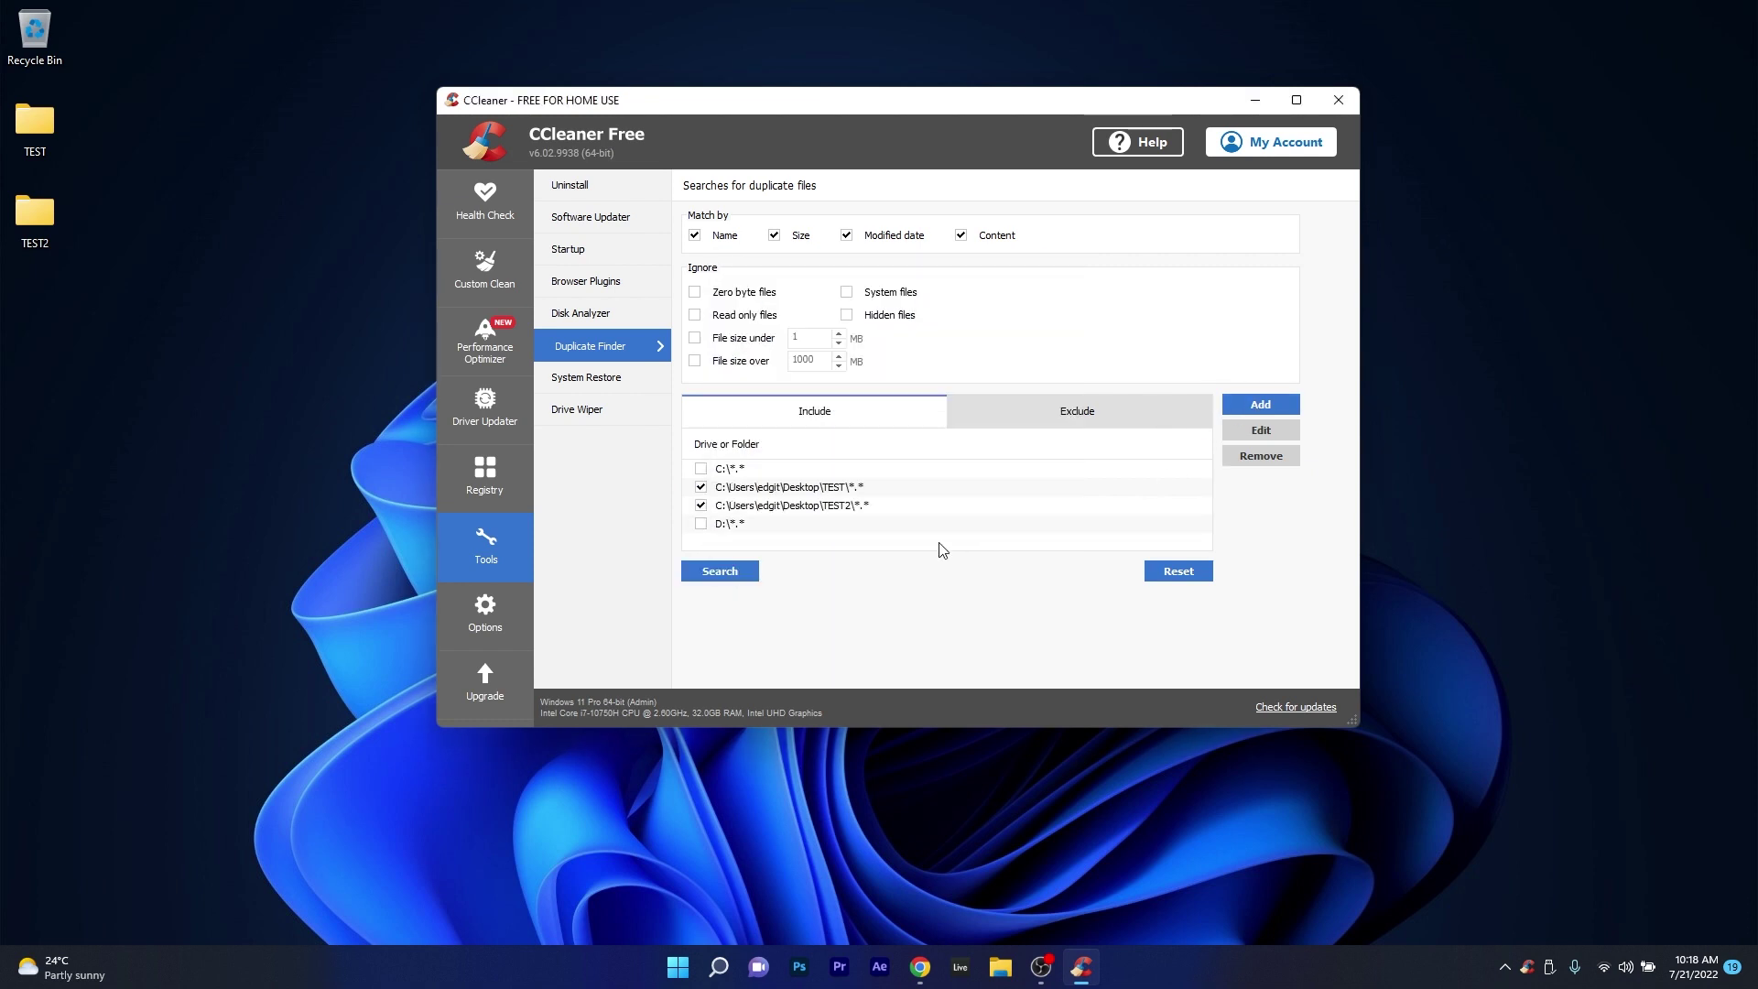
Step: Search for duplicates and tick the second ambient.wav copy for deletion
click(719, 578)
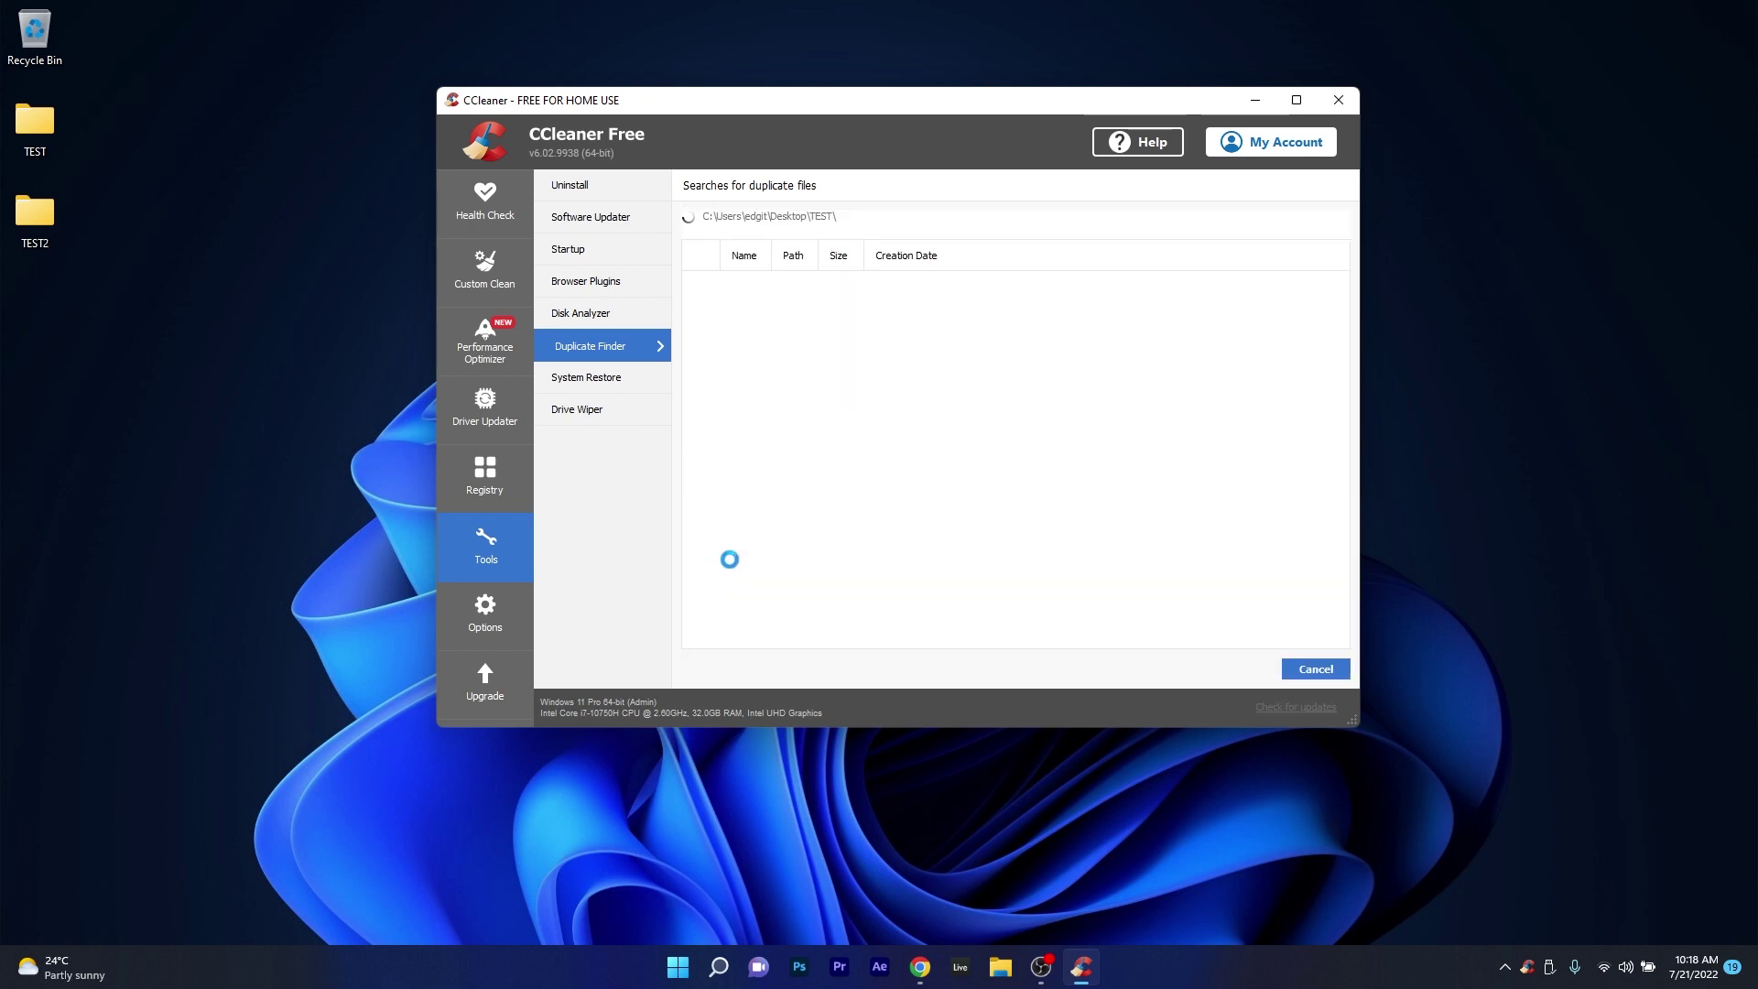
click(940, 458)
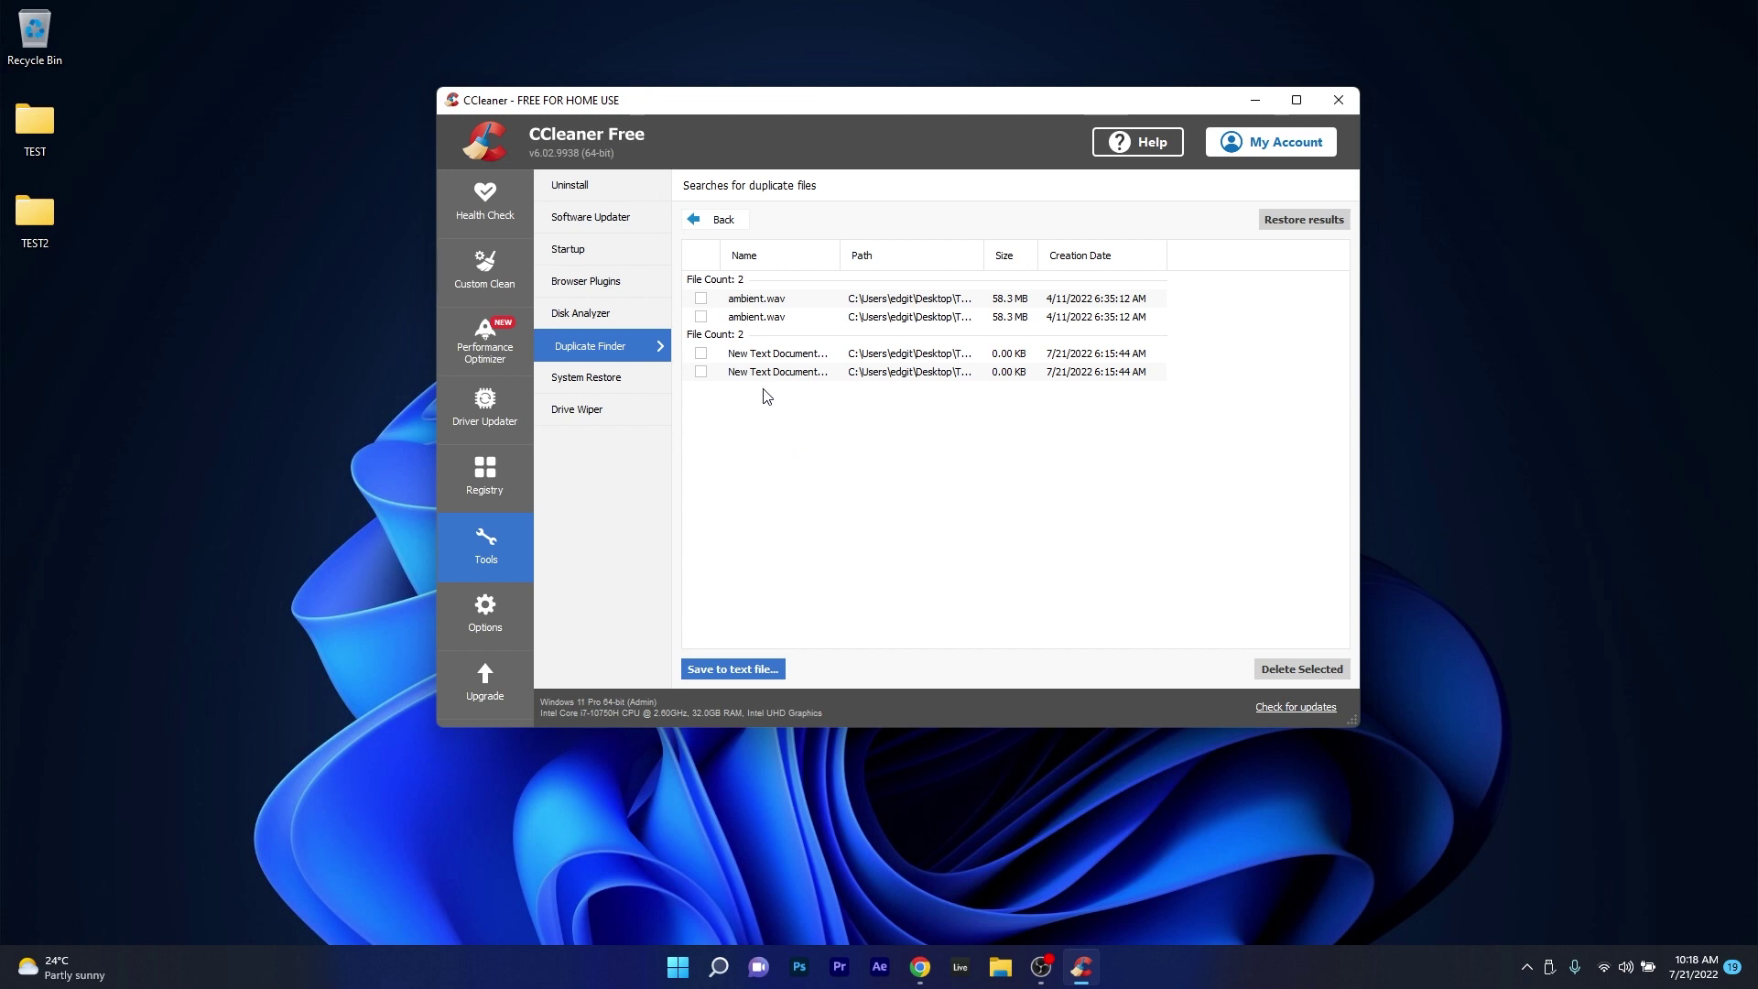
click(700, 317)
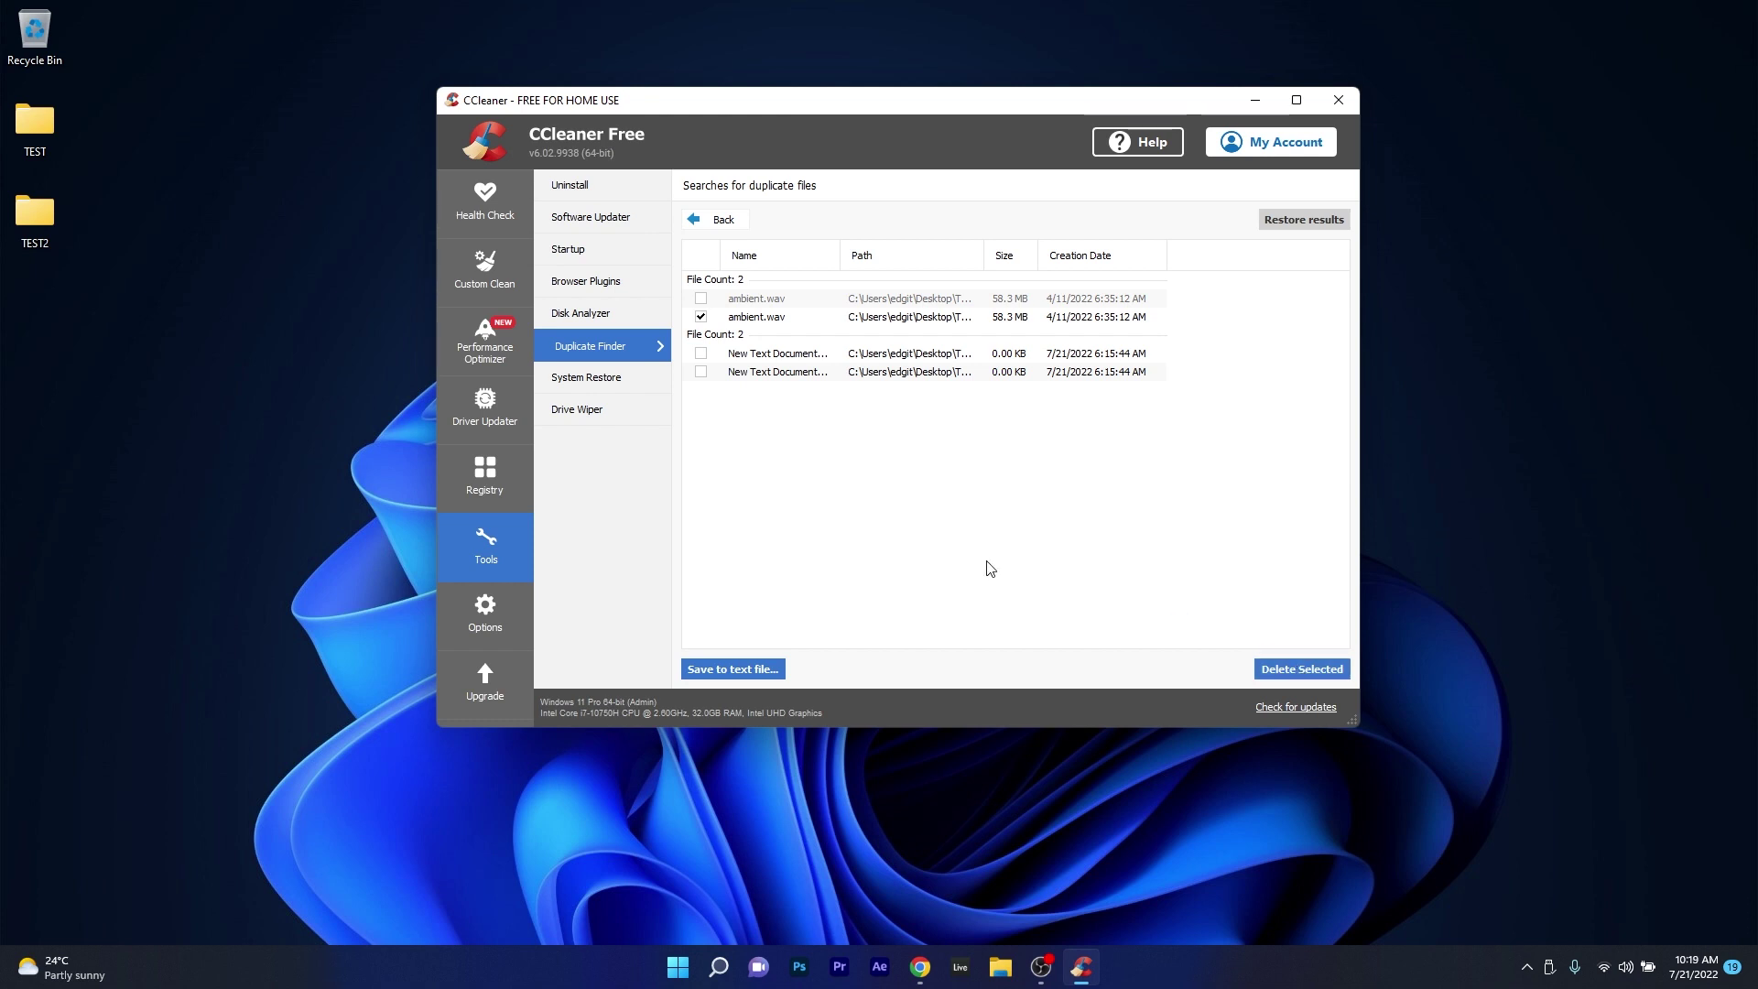
Step: Start a PC Health Check, then switch to the Performance Optimizer page
click(463, 212)
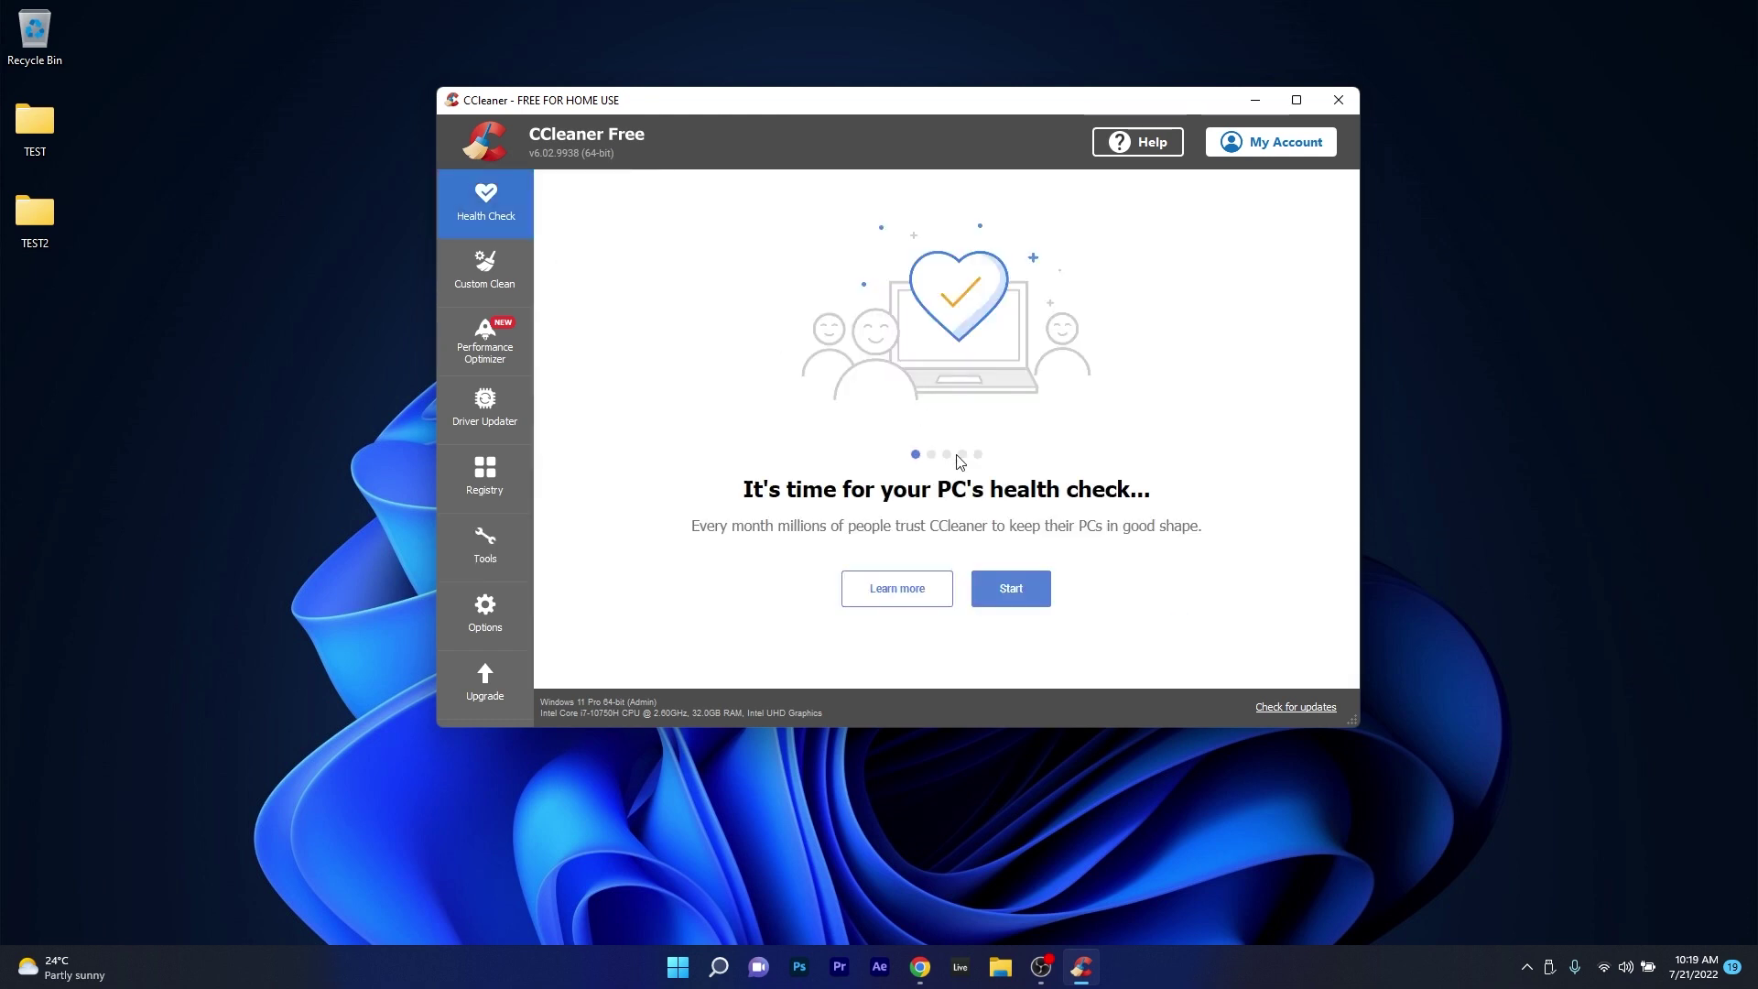
click(1004, 592)
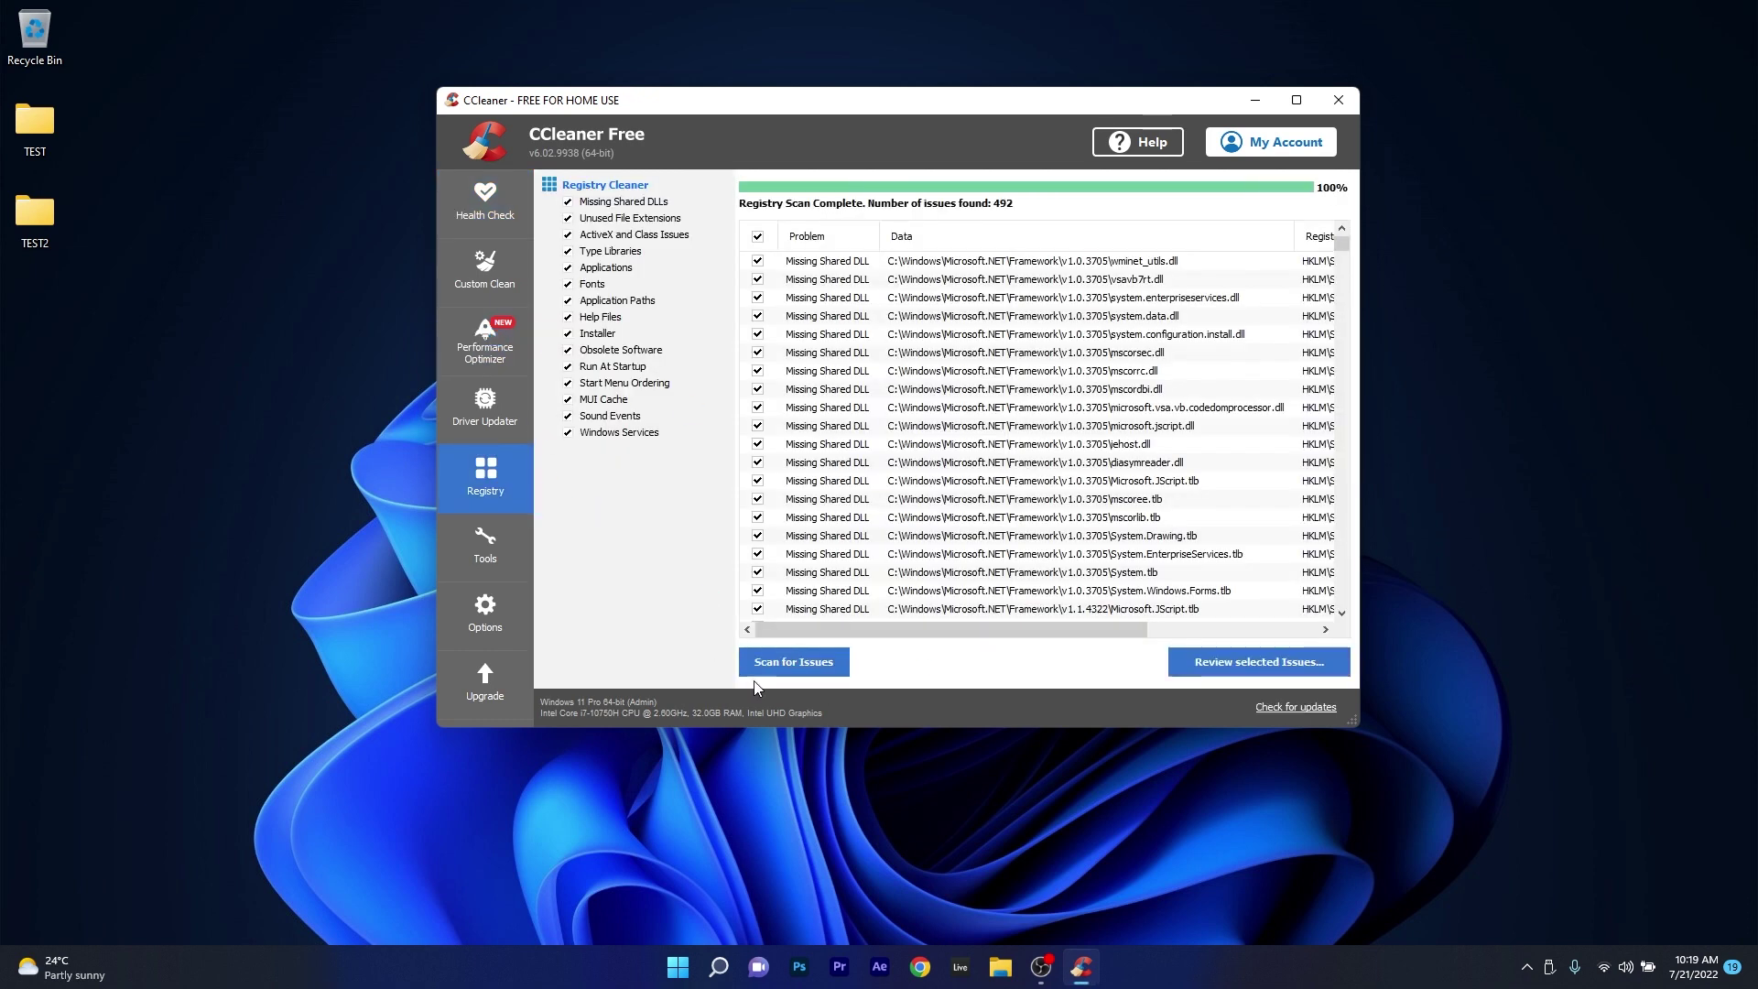
click(476, 343)
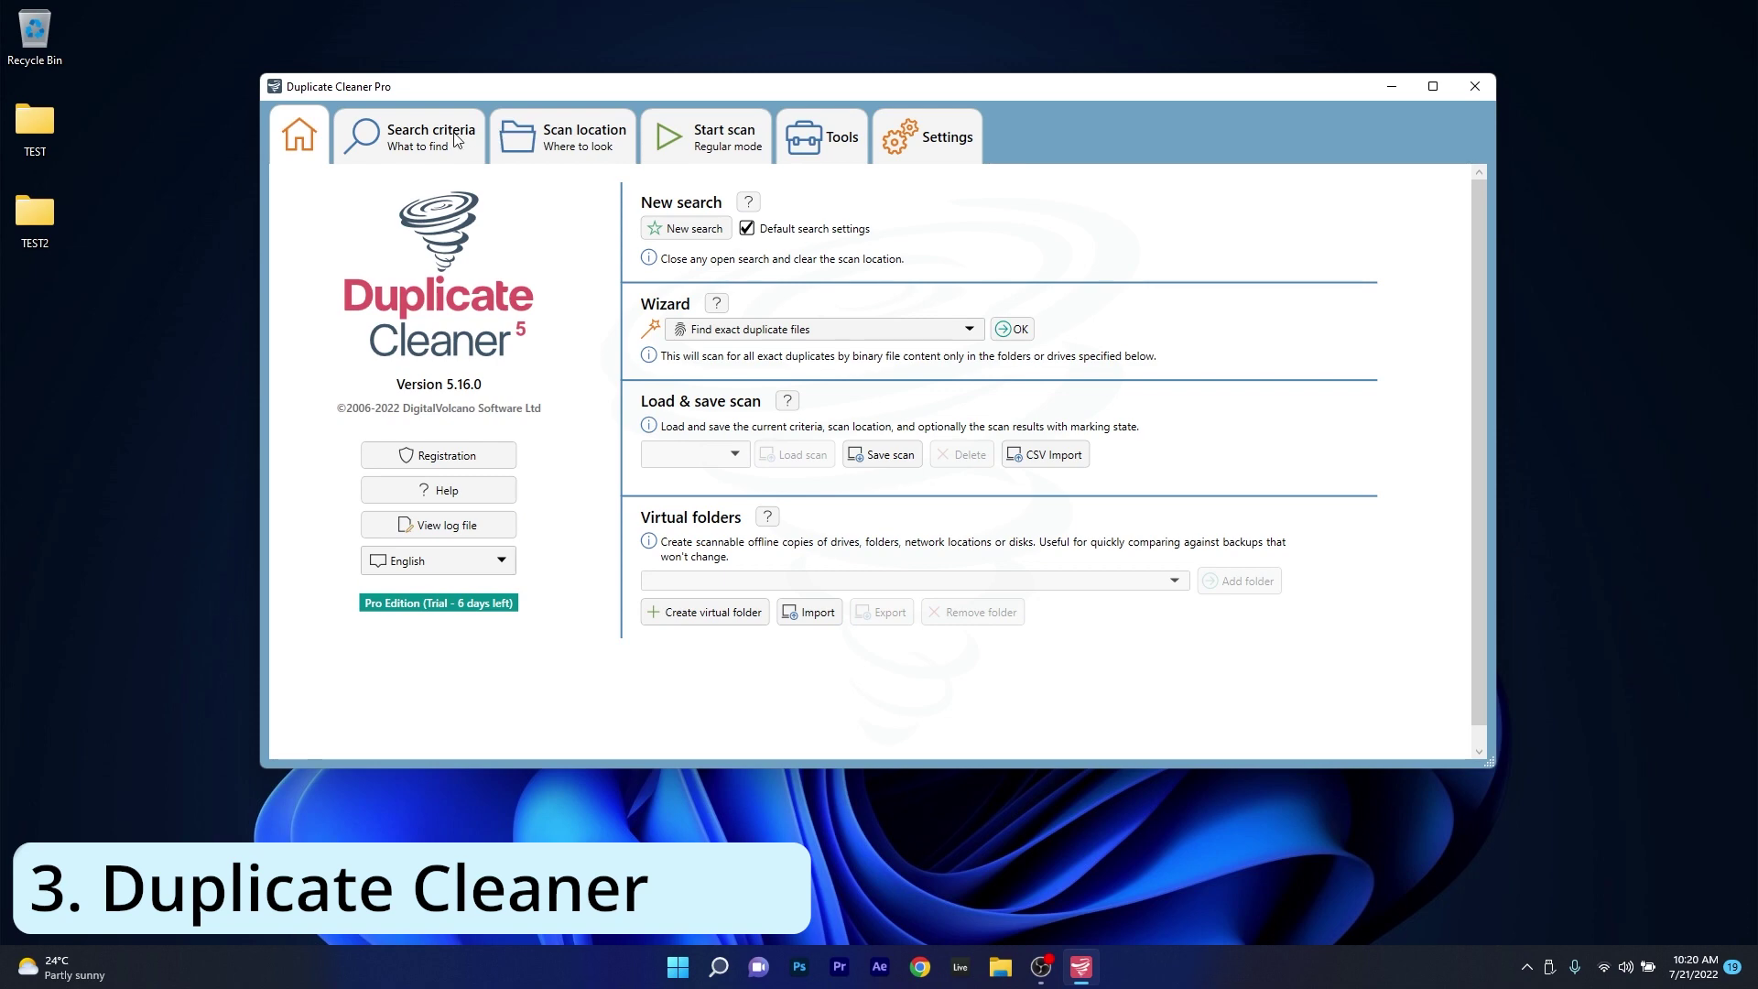
Step: Tour the Search criteria, Scan location, Start scan and Tools pages, returning home
click(563, 137)
click(705, 137)
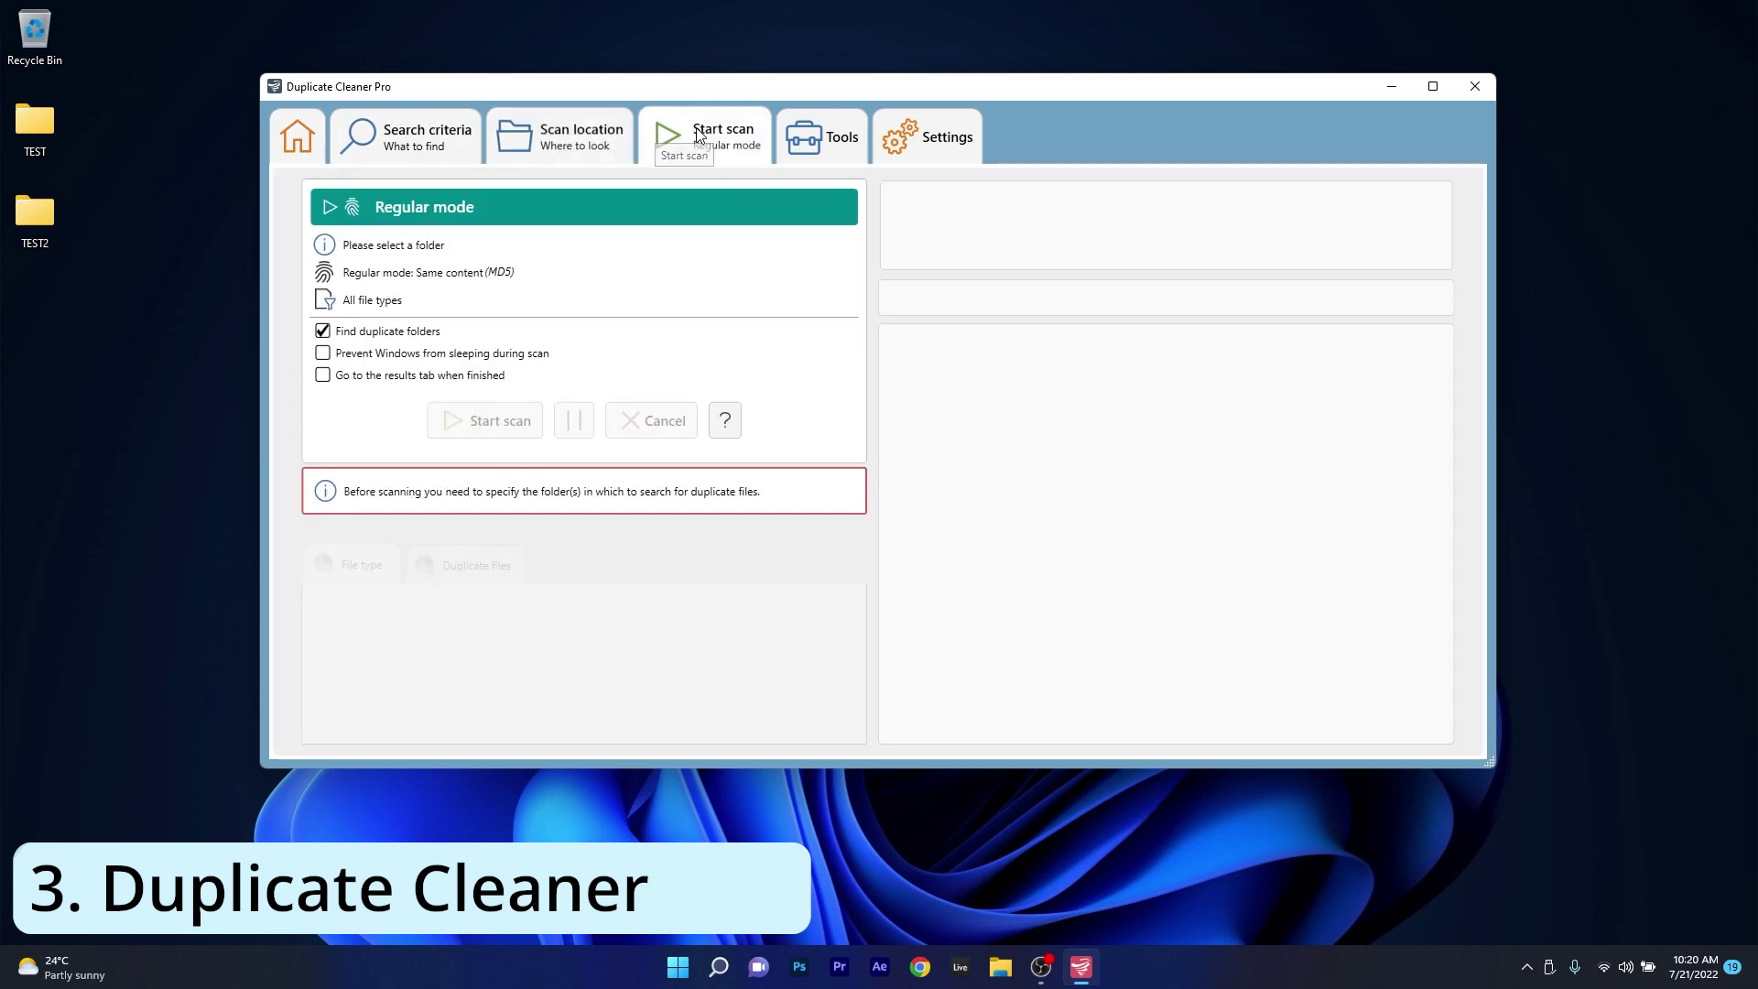
click(374, 140)
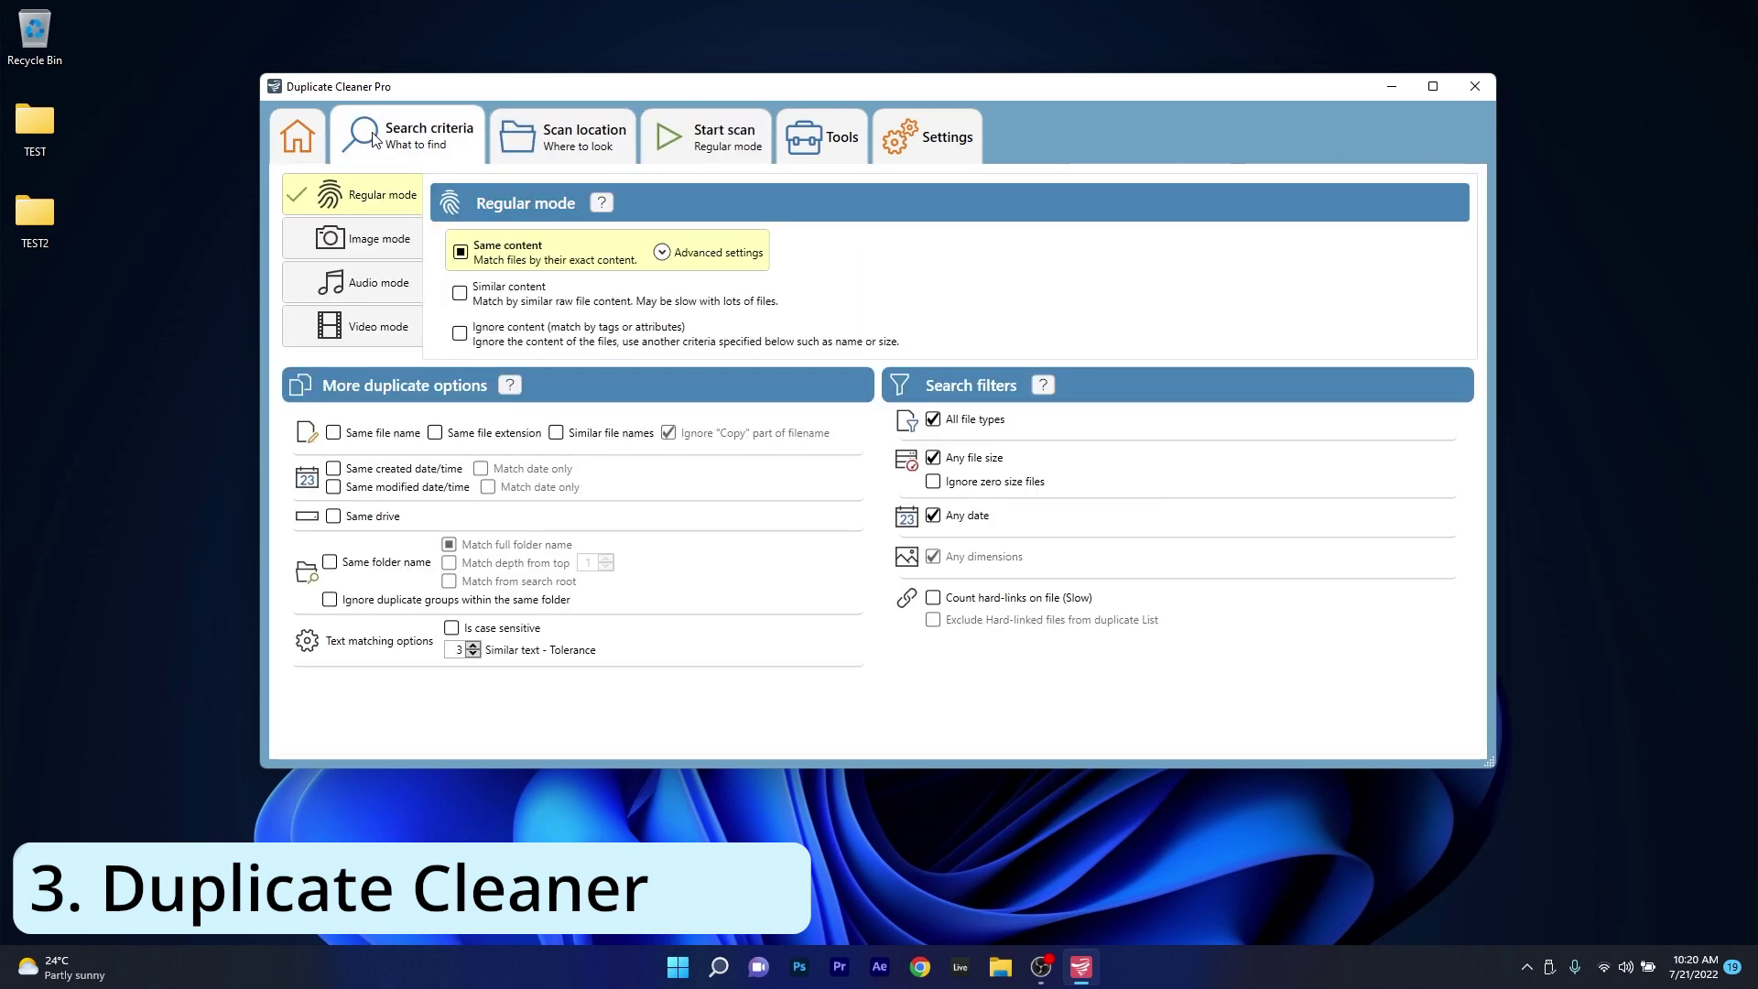
click(530, 147)
click(683, 144)
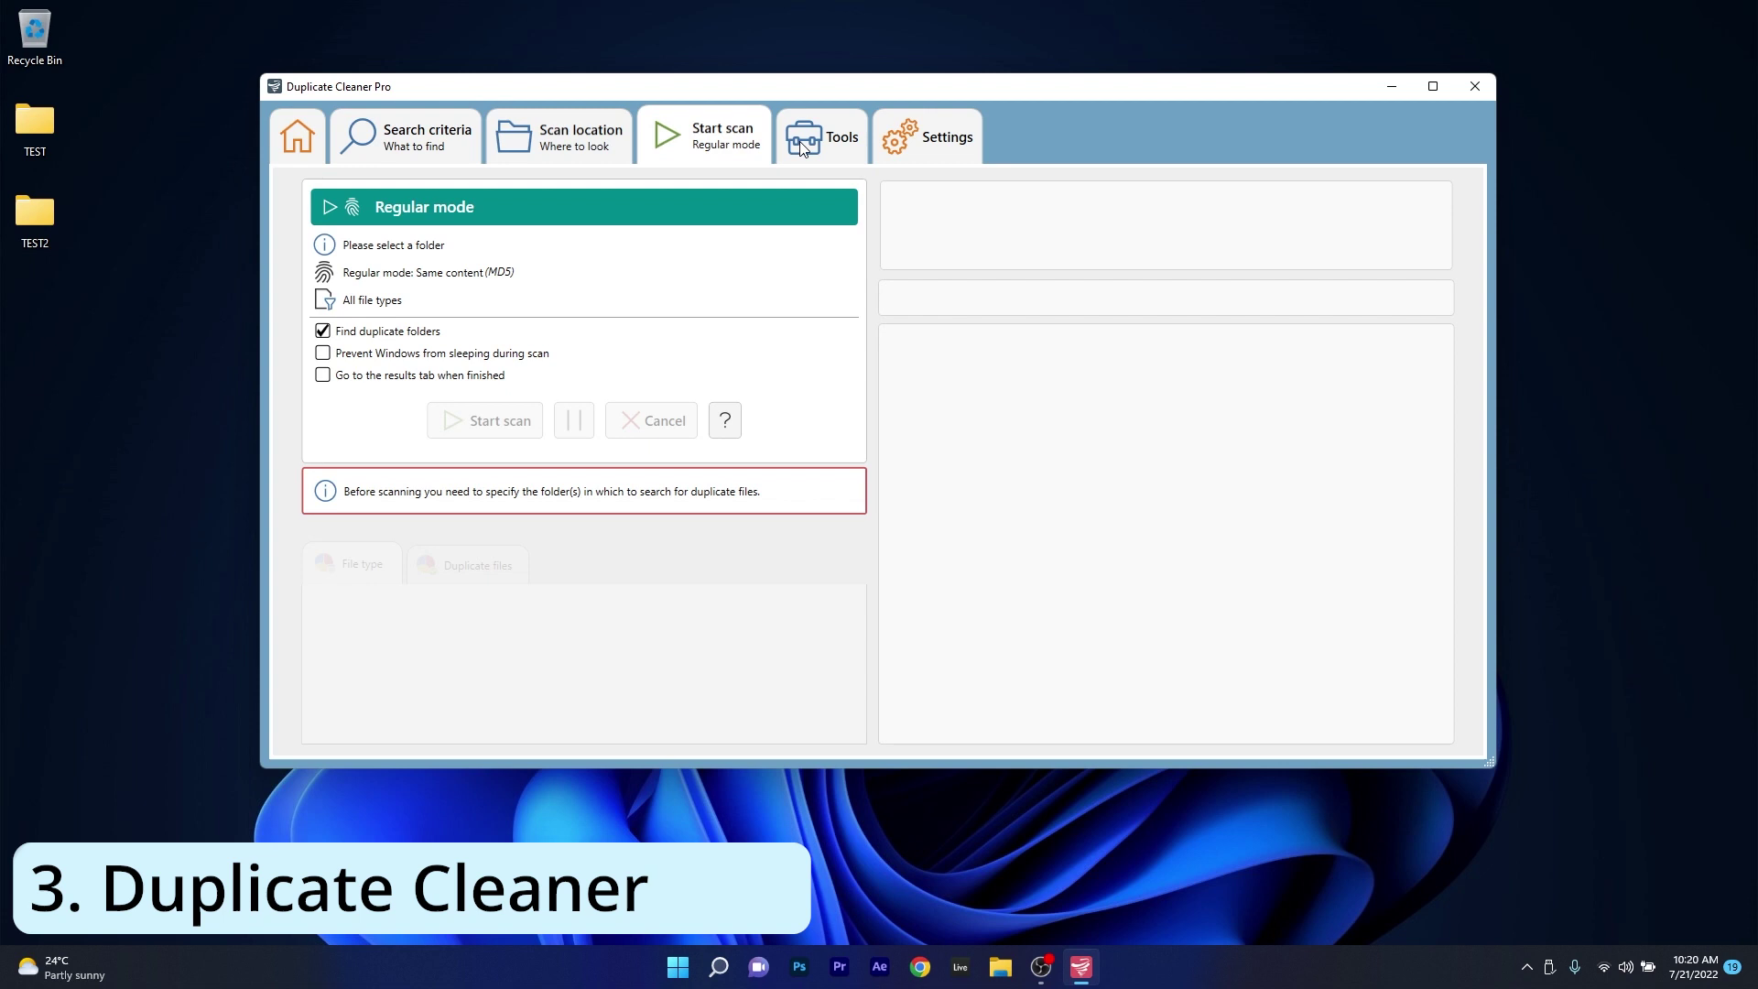
click(802, 148)
click(298, 131)
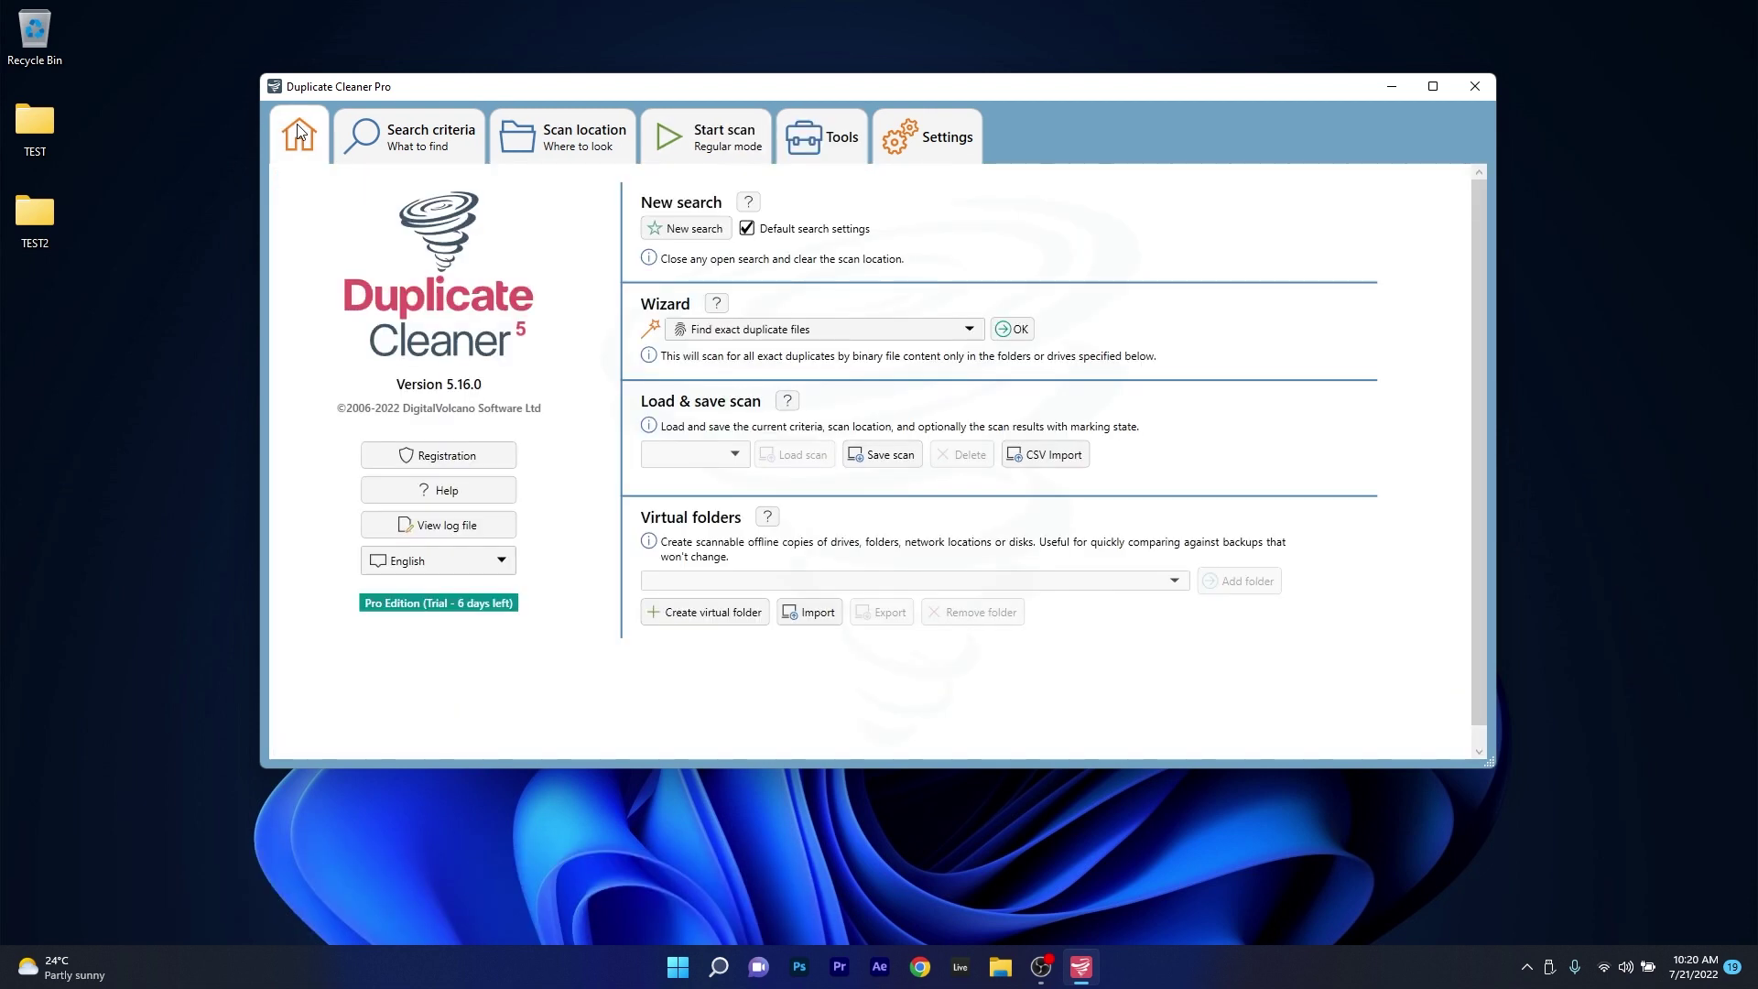
click(392, 142)
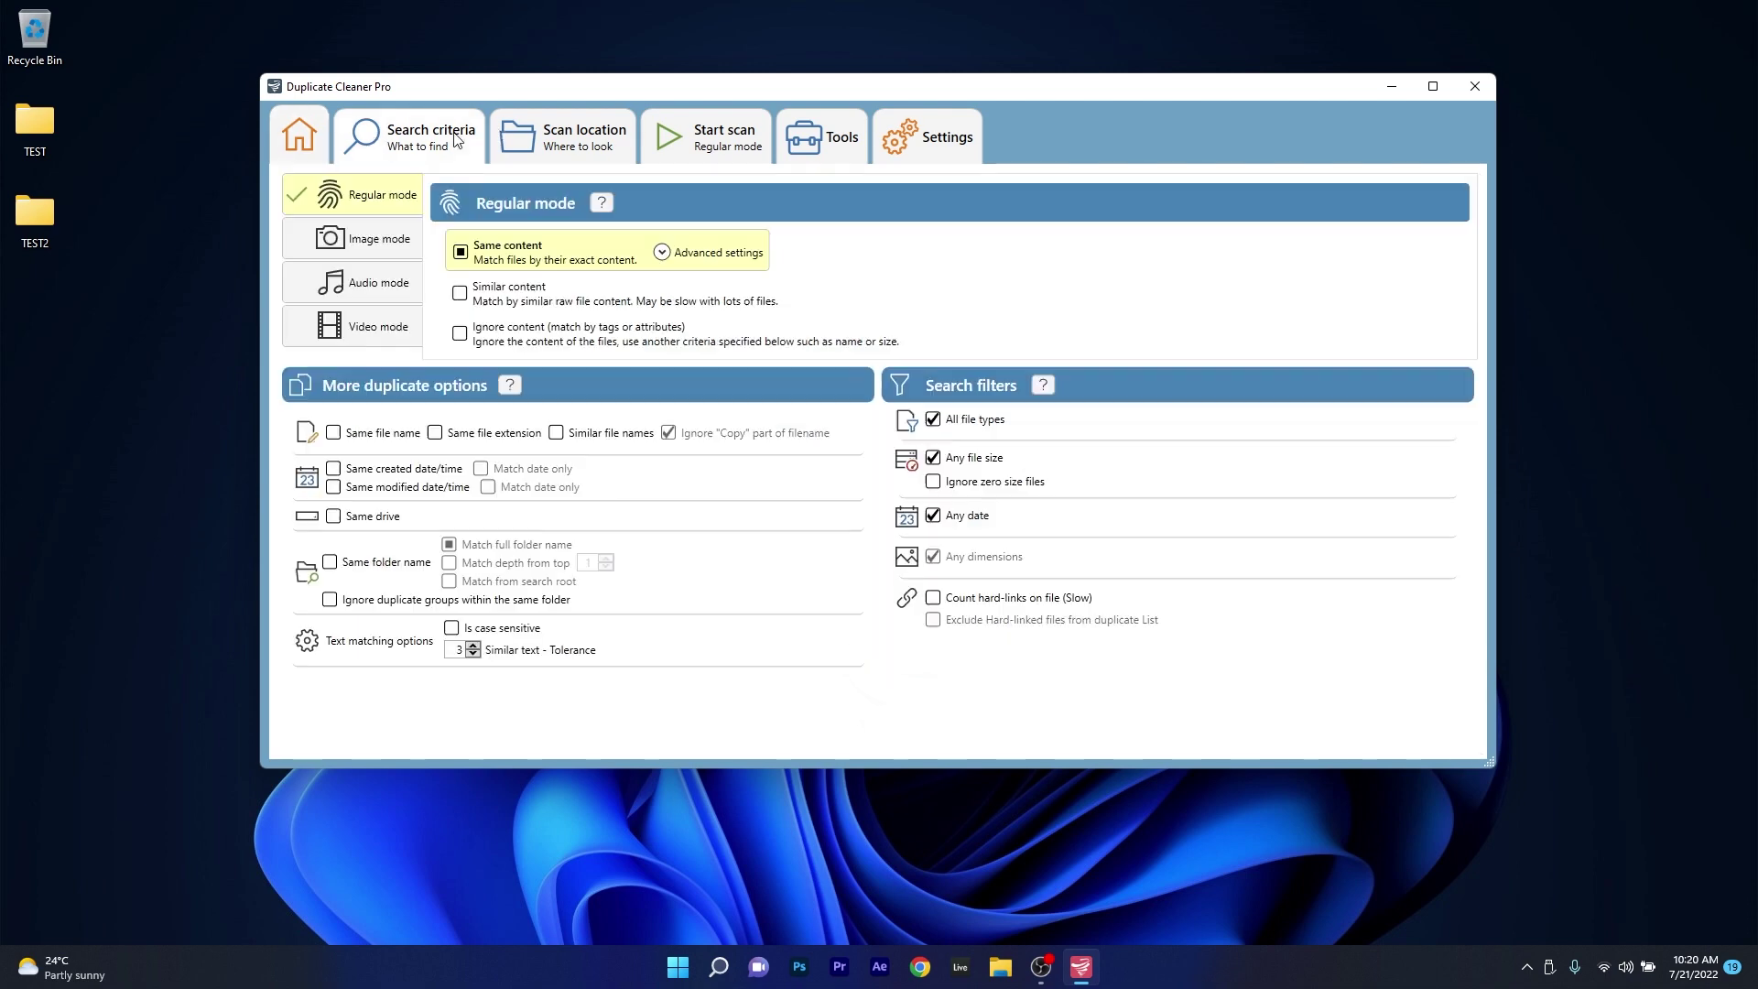
click(549, 137)
click(705, 133)
click(395, 124)
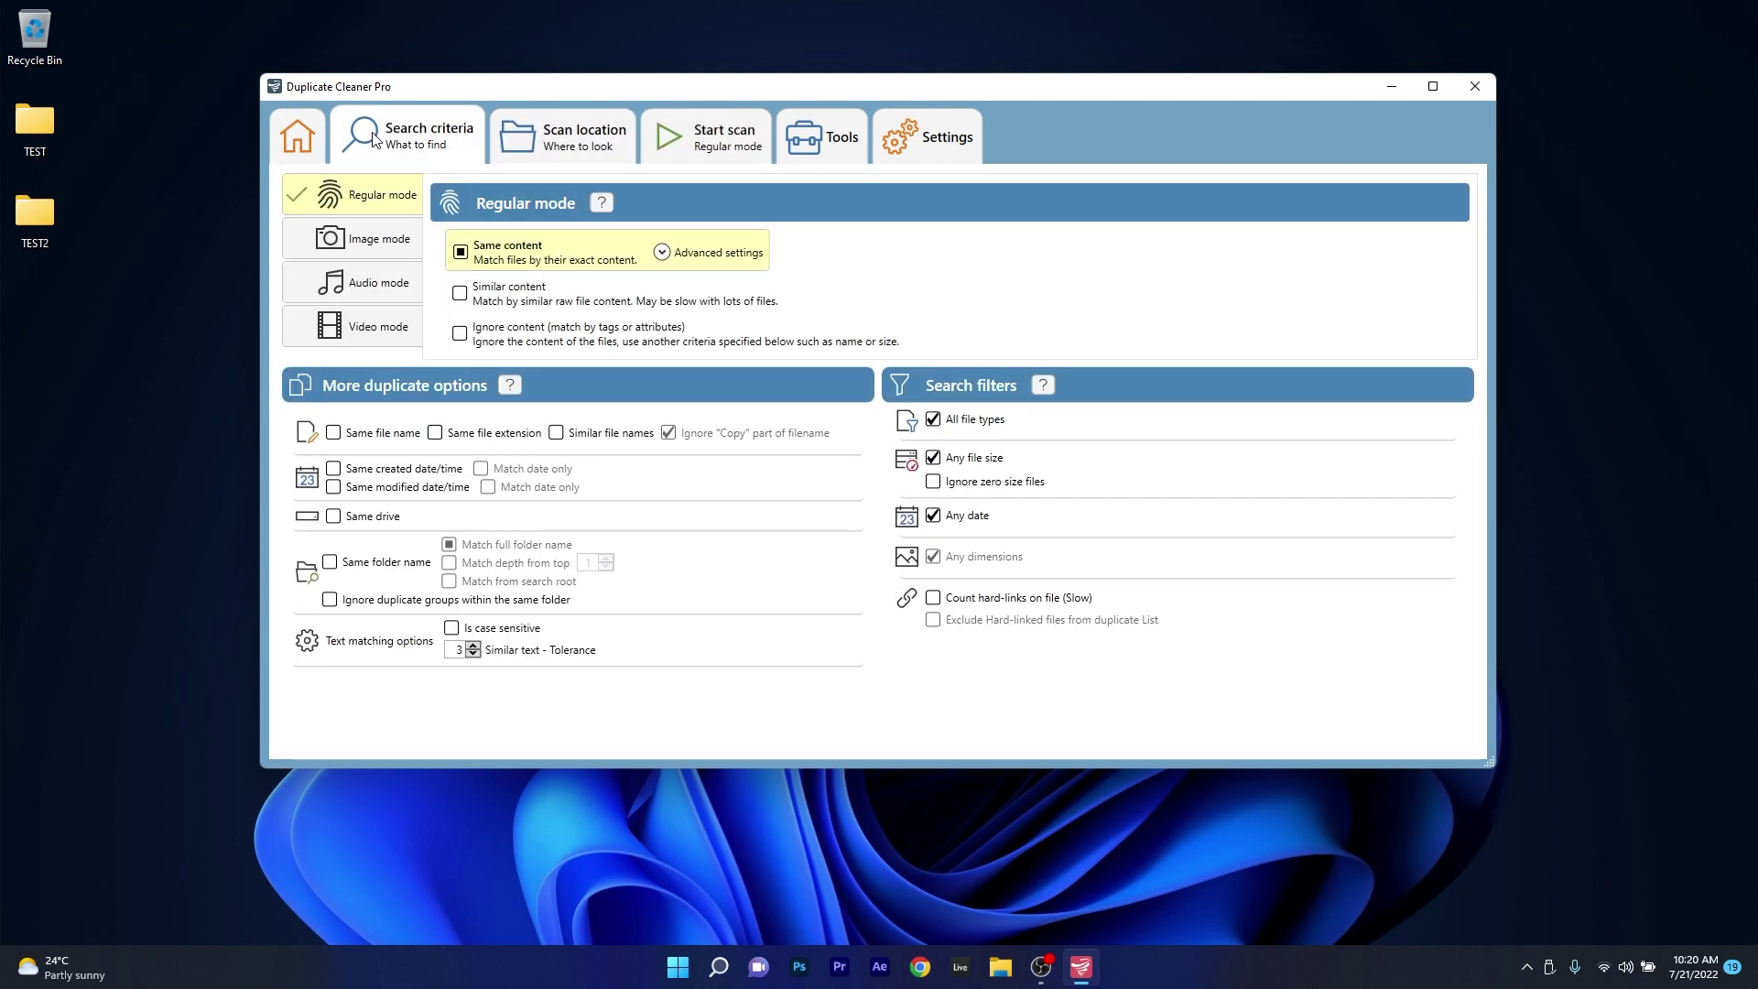
click(298, 133)
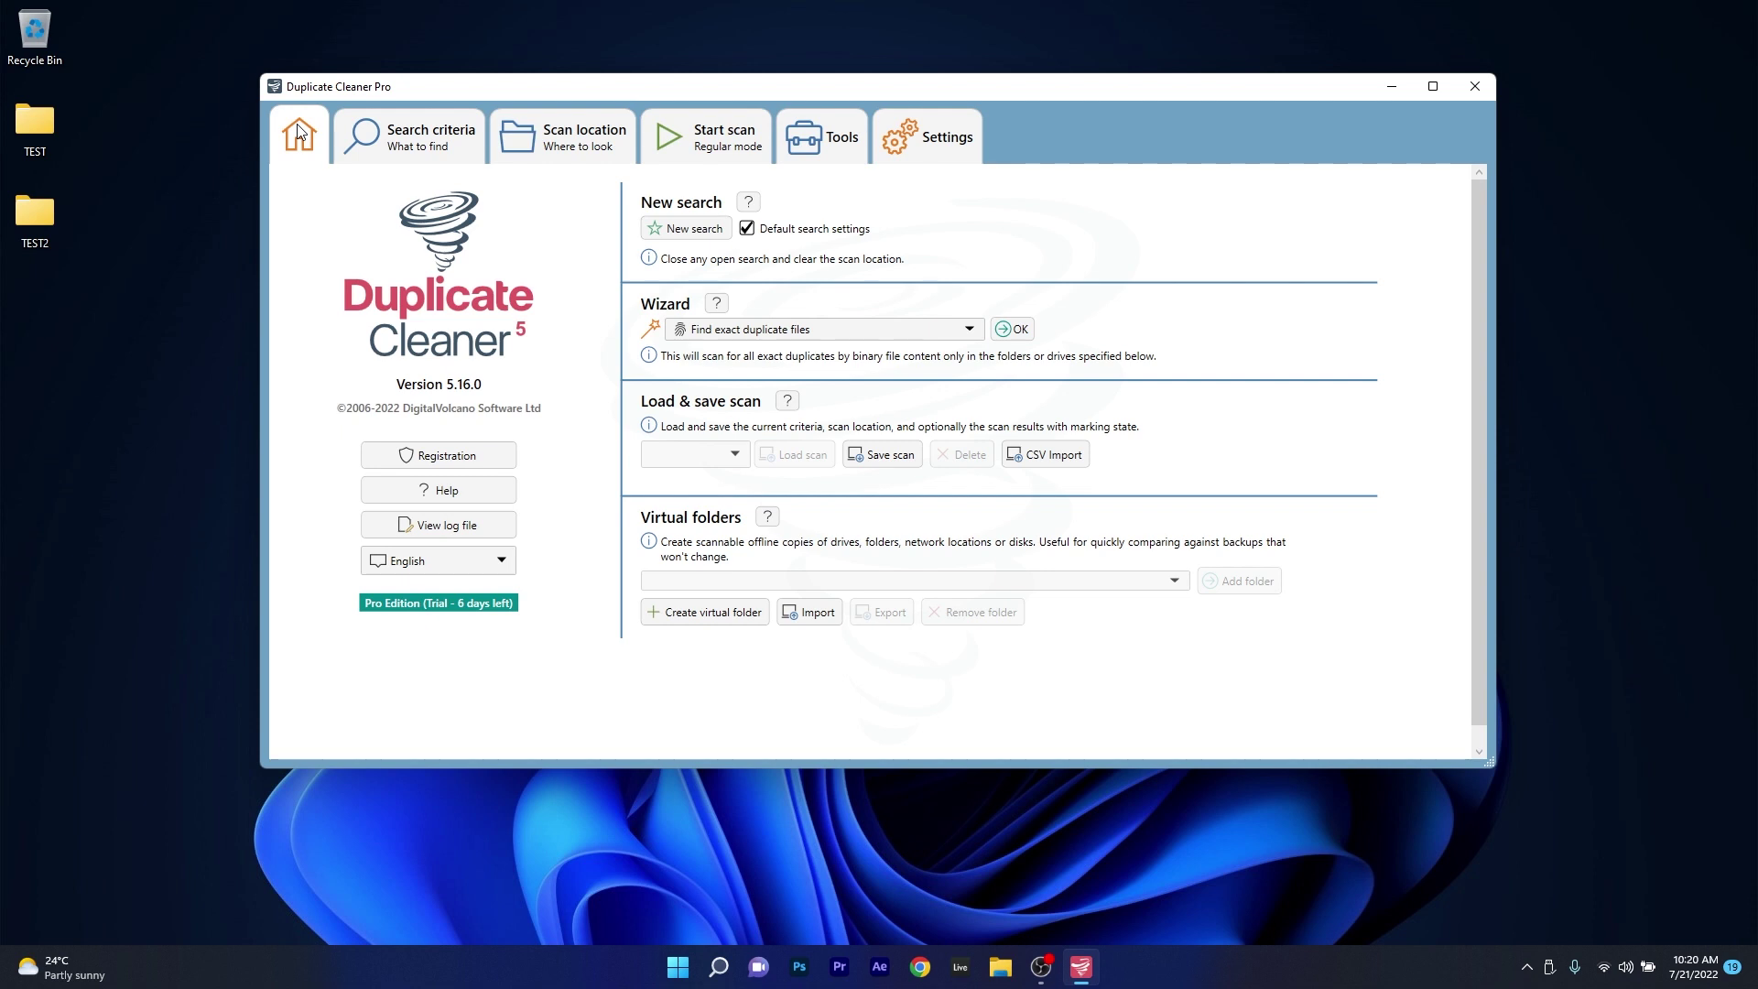
Step: Try Image, Audio and Video search modes, then settle on Regular mode
click(372, 144)
click(361, 242)
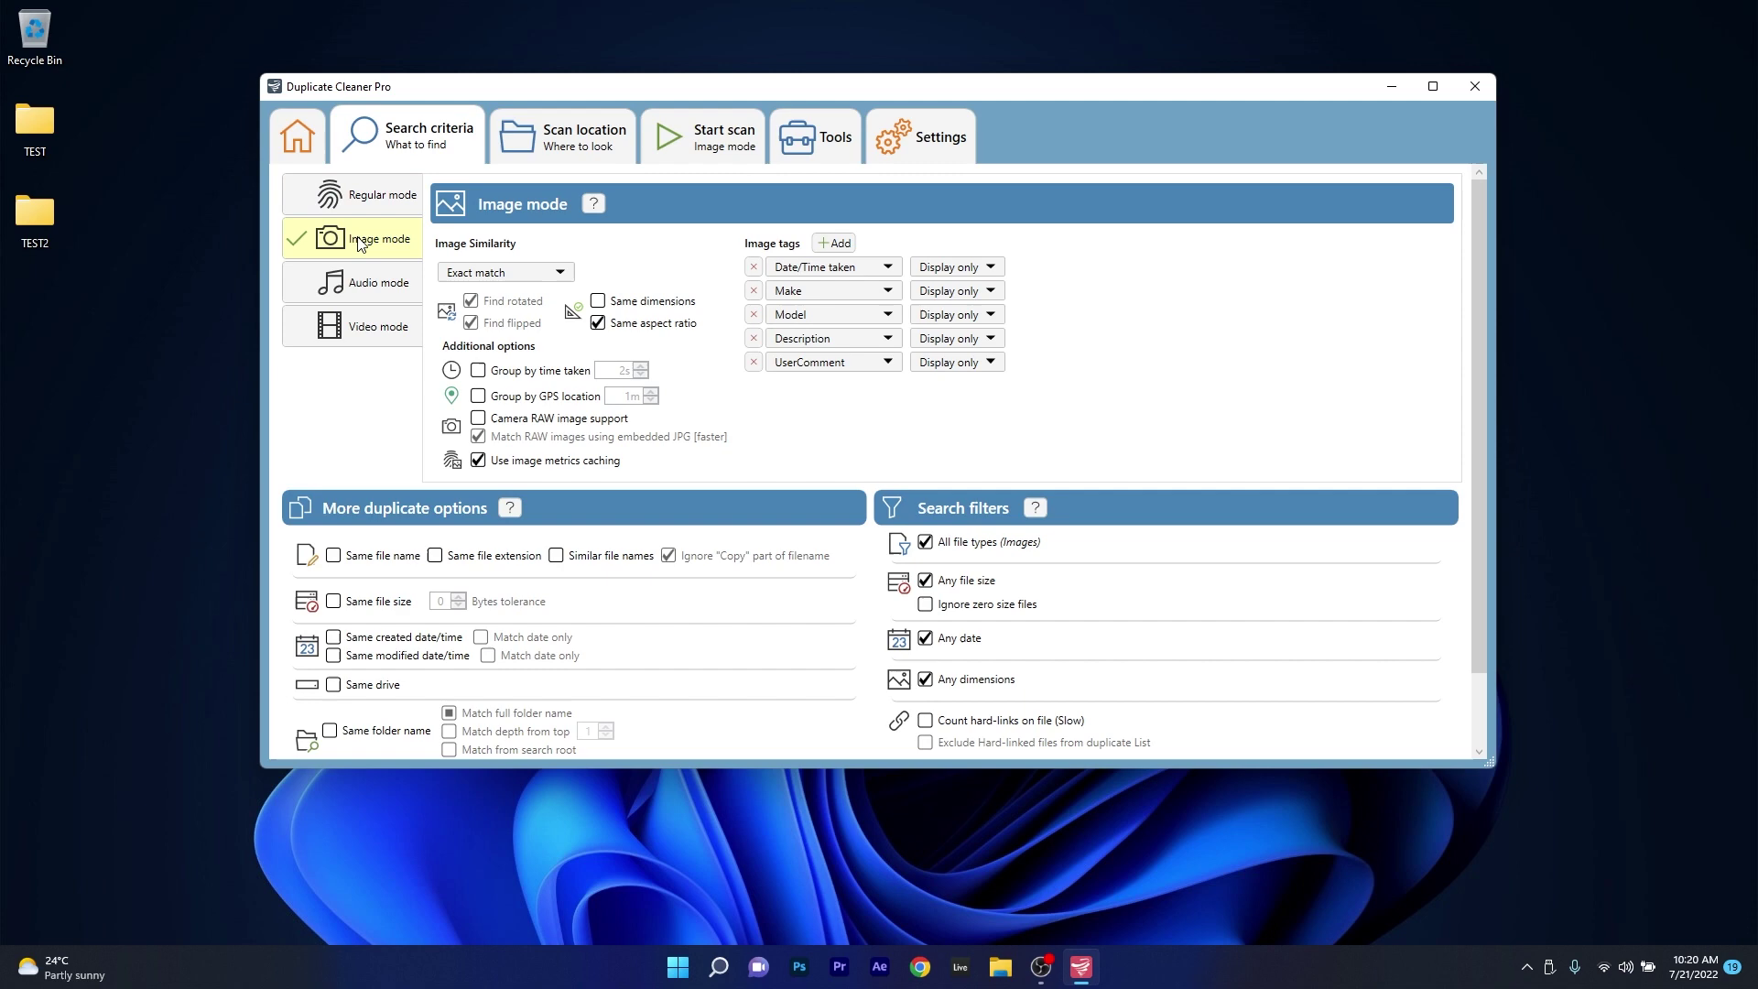
click(364, 283)
click(376, 328)
click(375, 207)
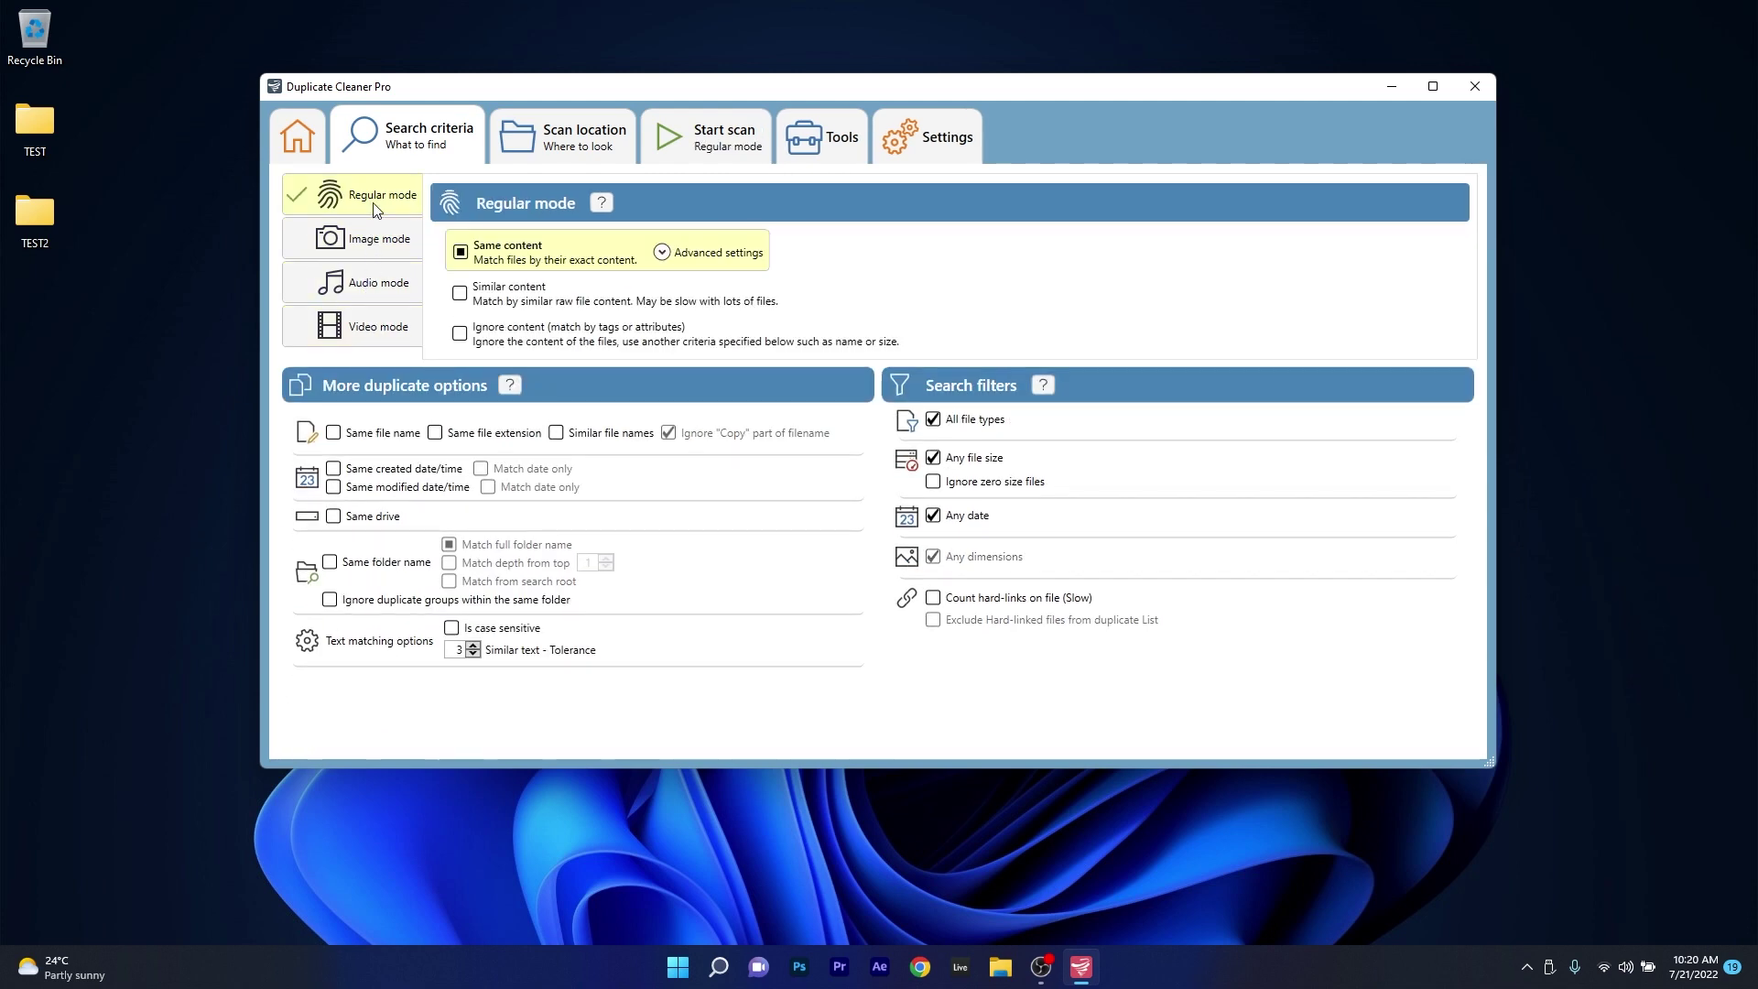
click(376, 249)
click(375, 205)
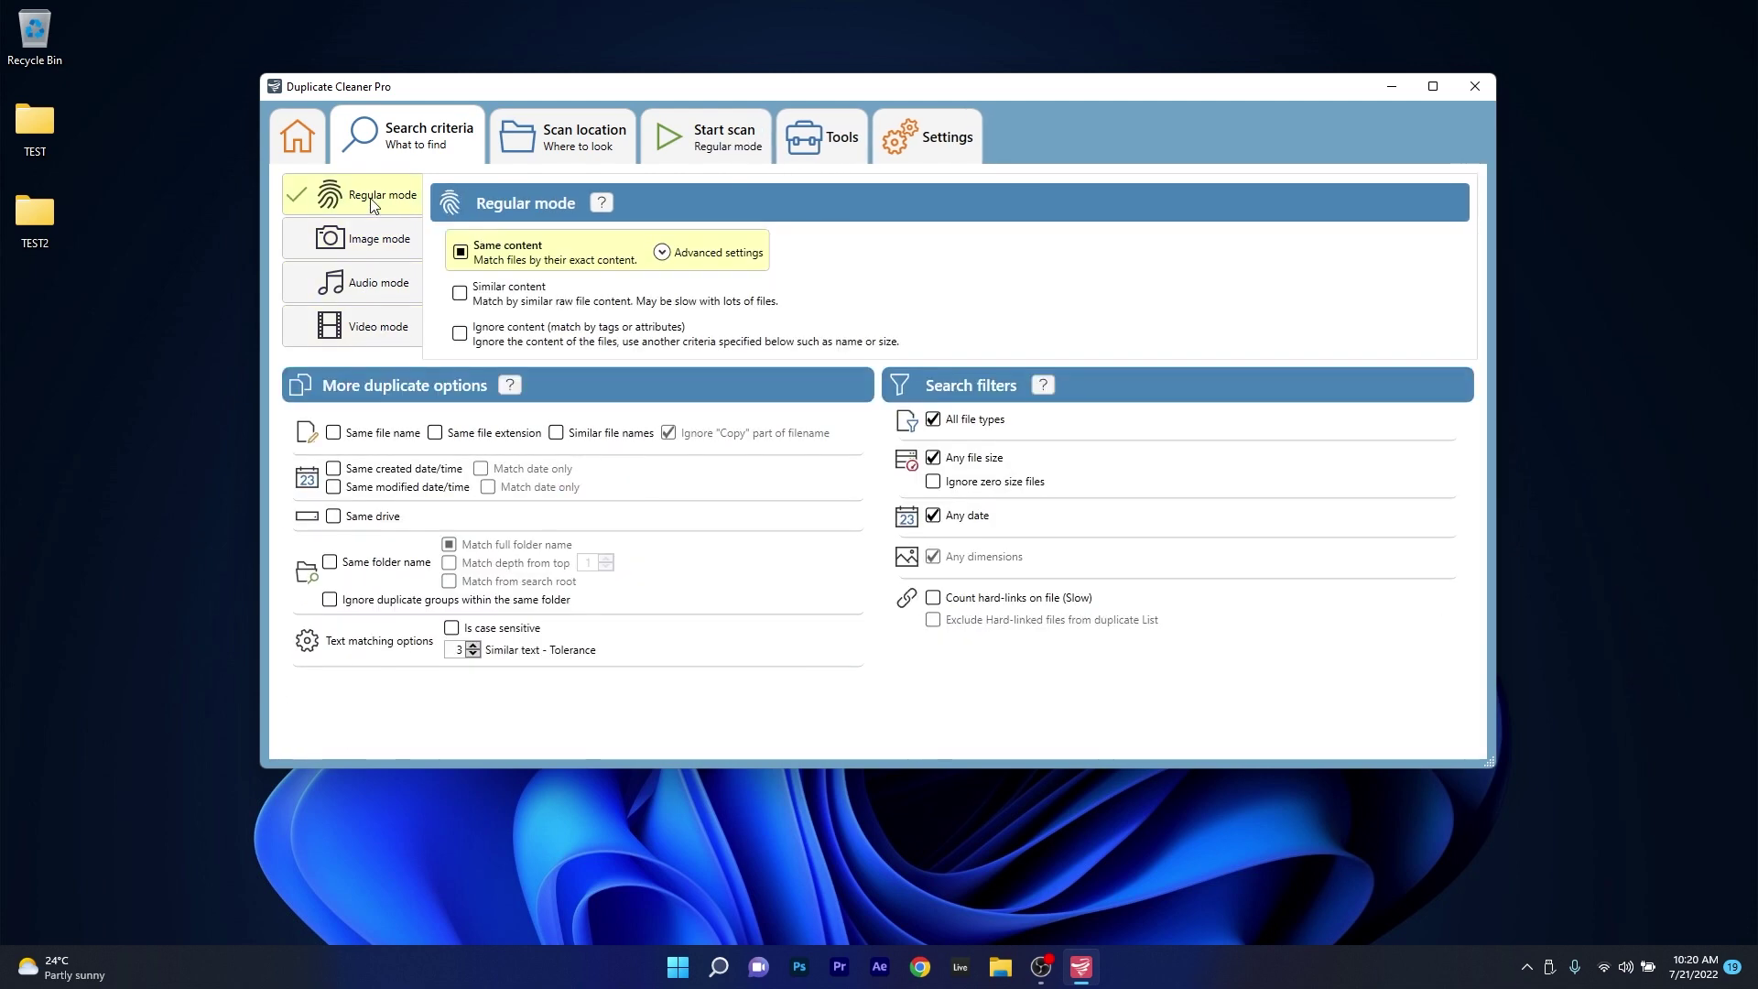
Step: Add the Desktop to Folders to search and run a regular-mode scan
click(562, 120)
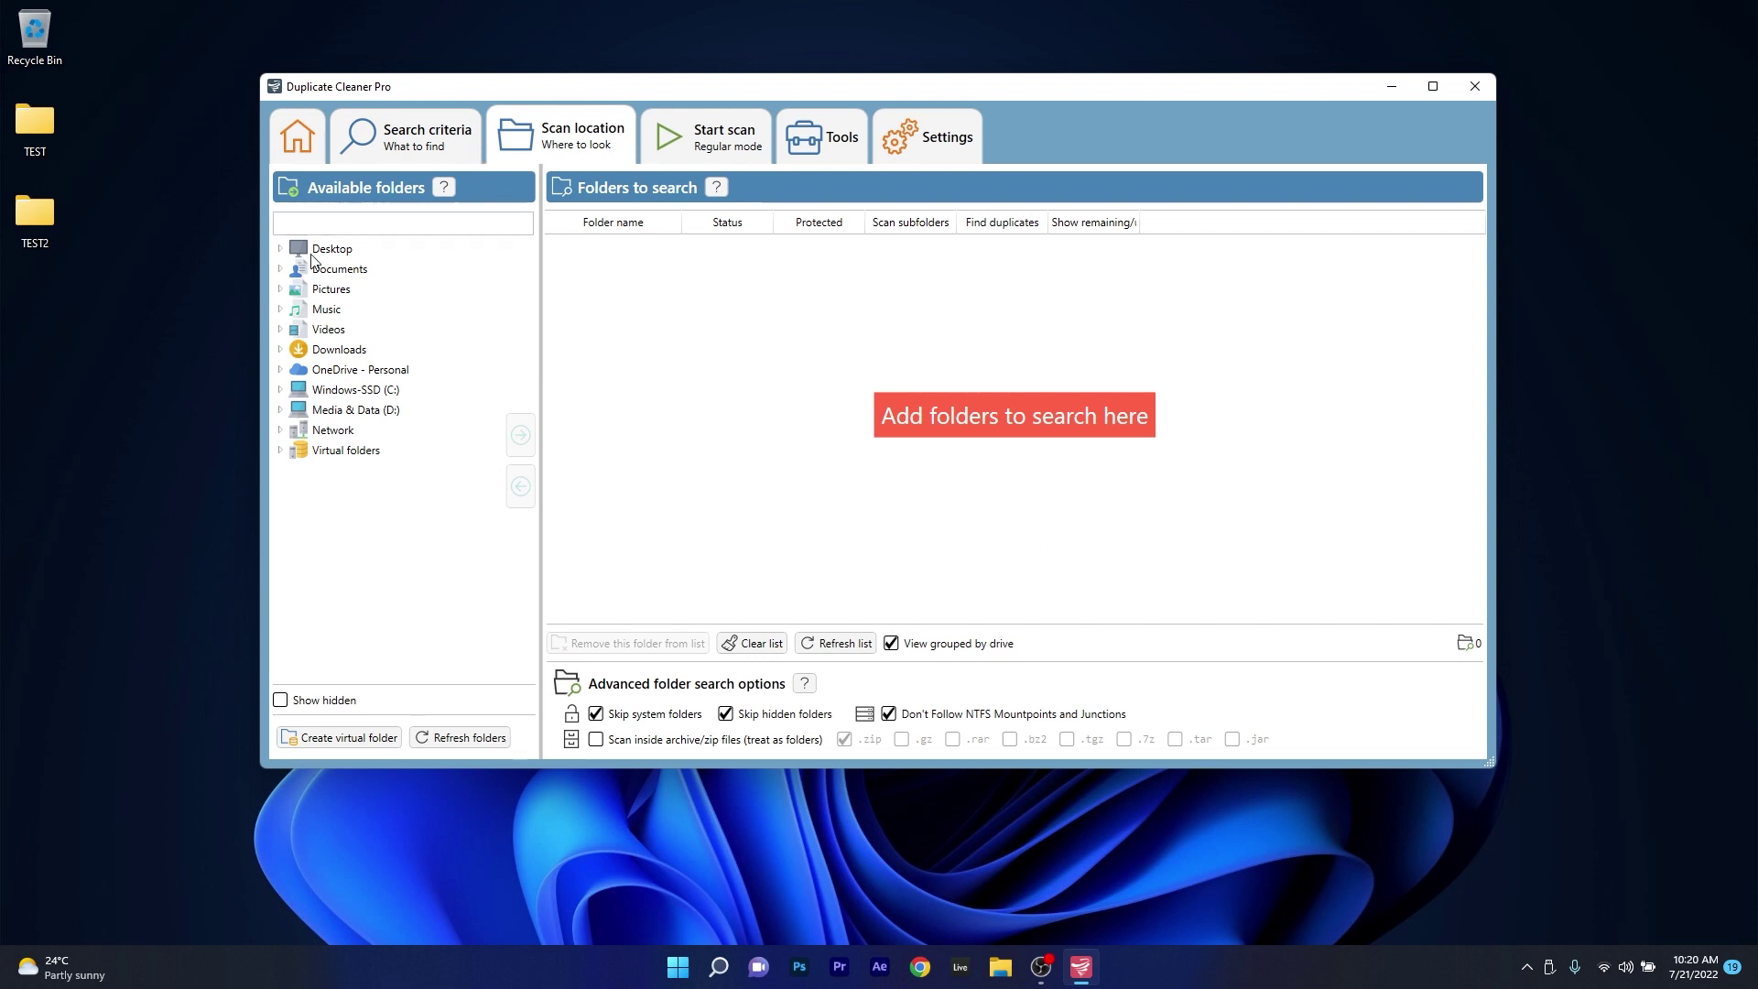
drag(332, 248, 692, 300)
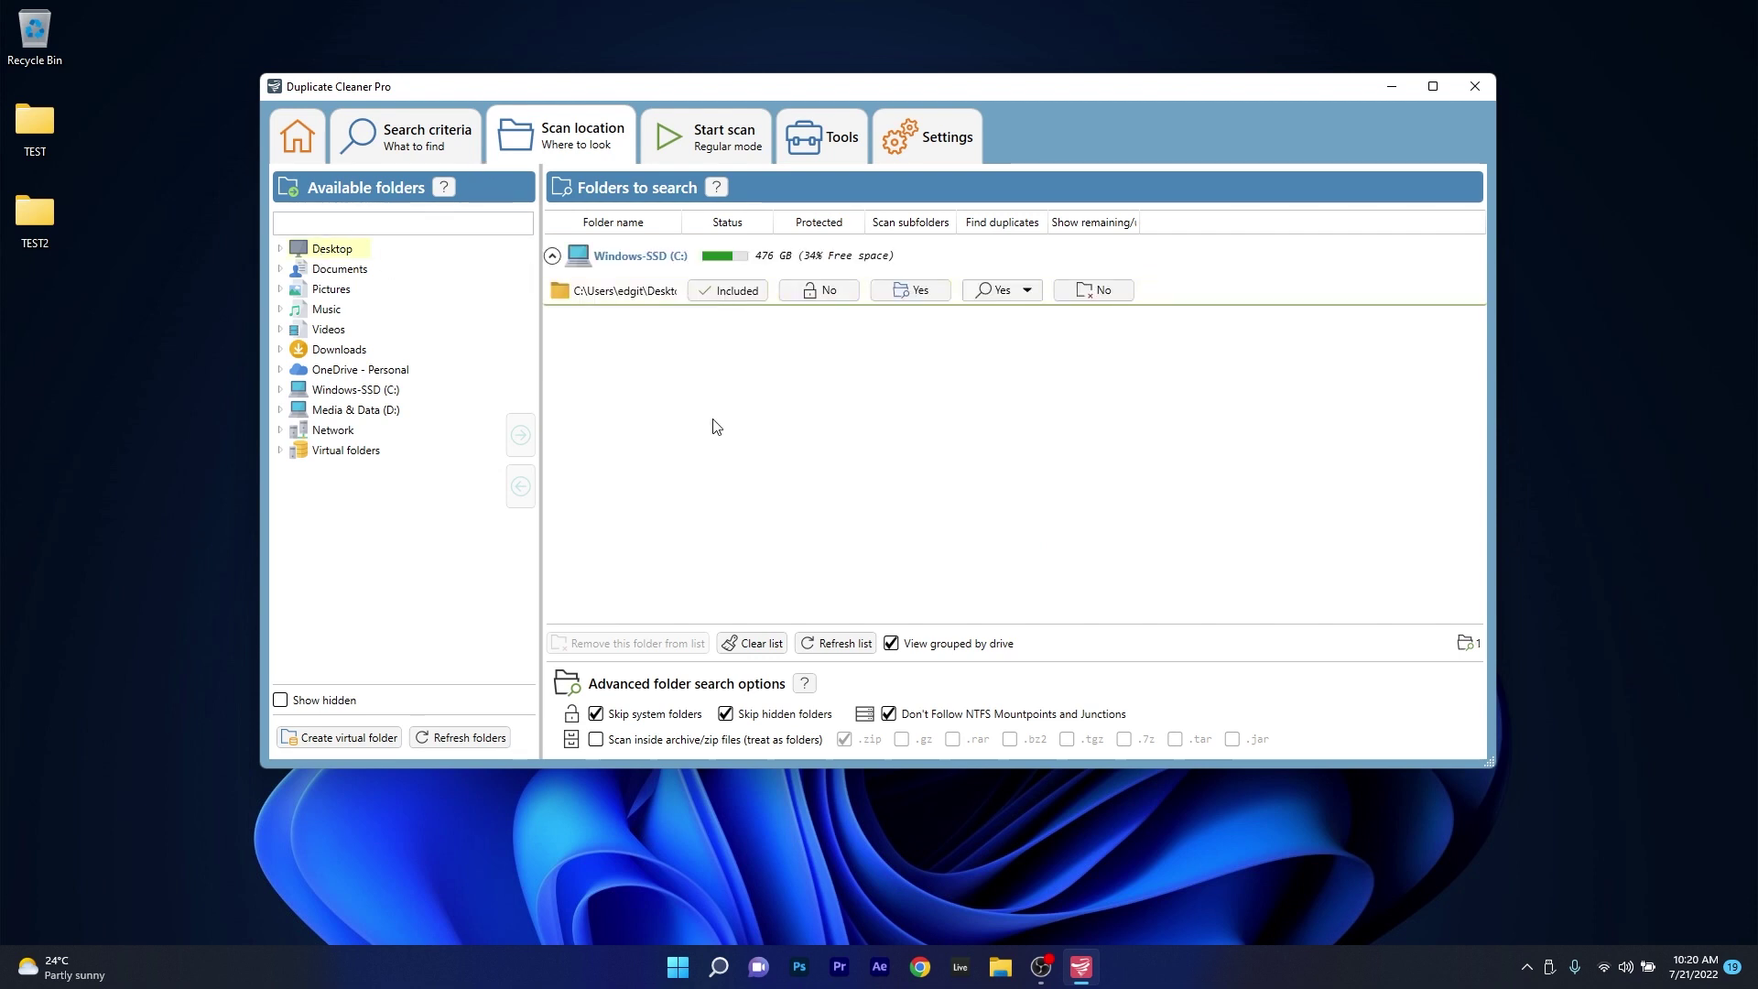
click(718, 151)
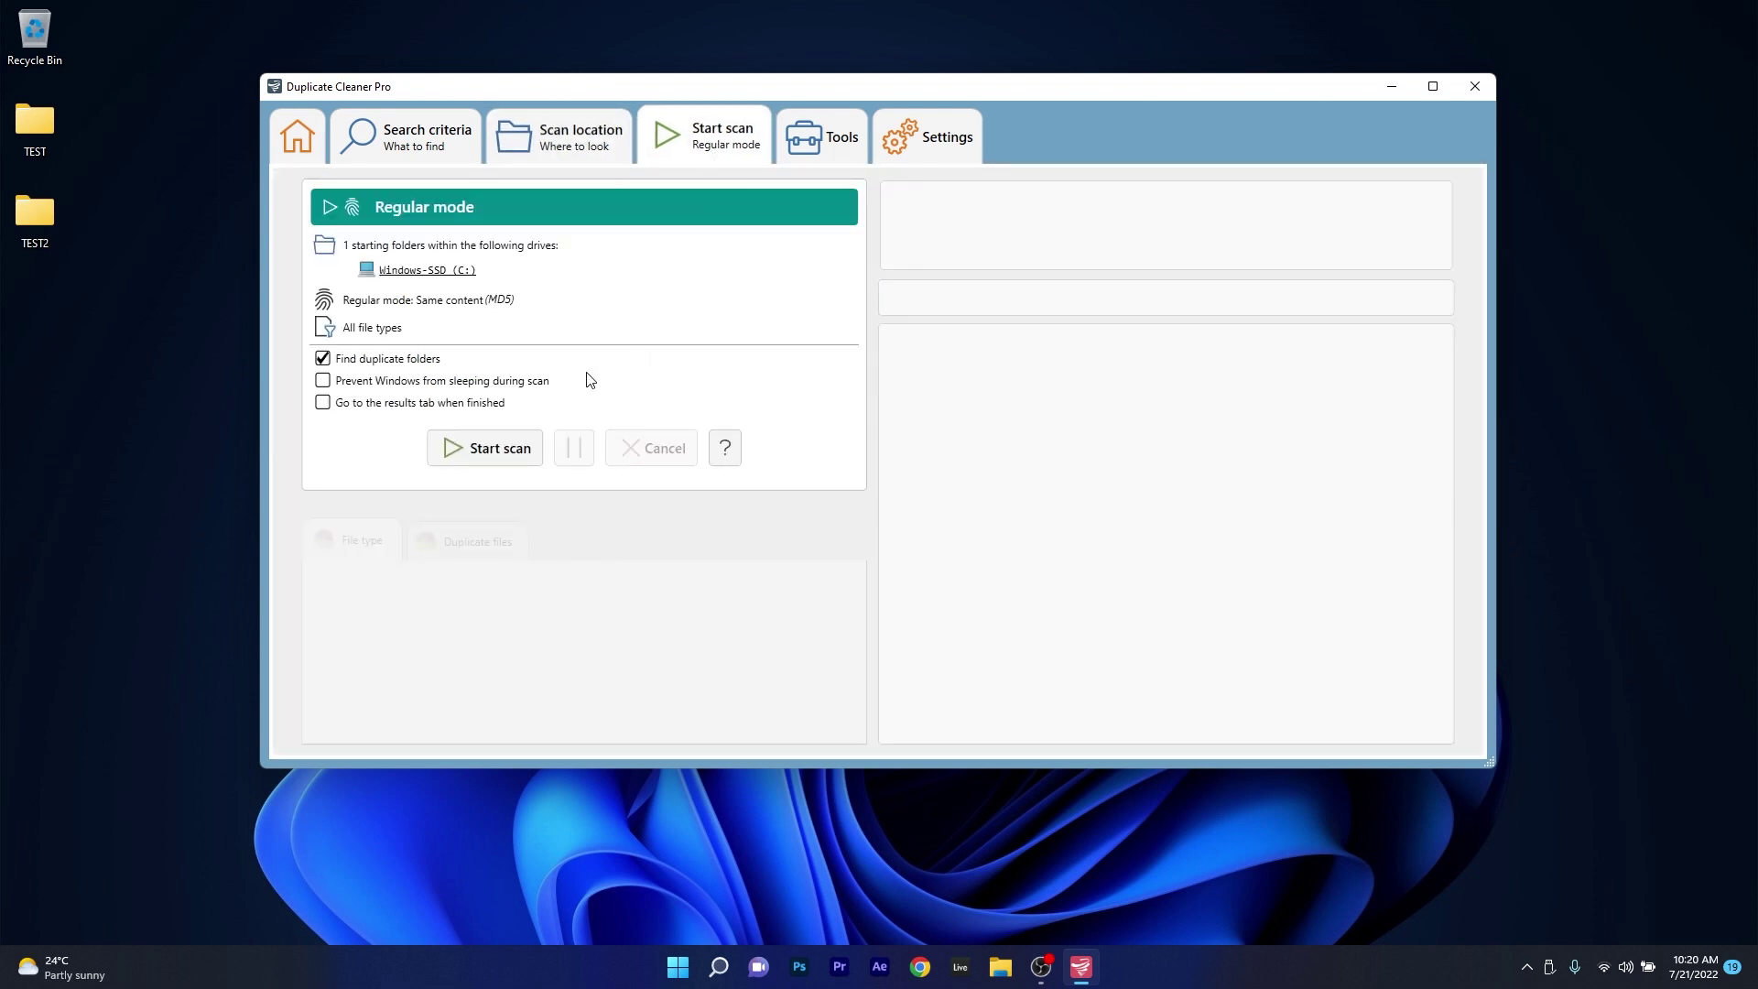
click(490, 453)
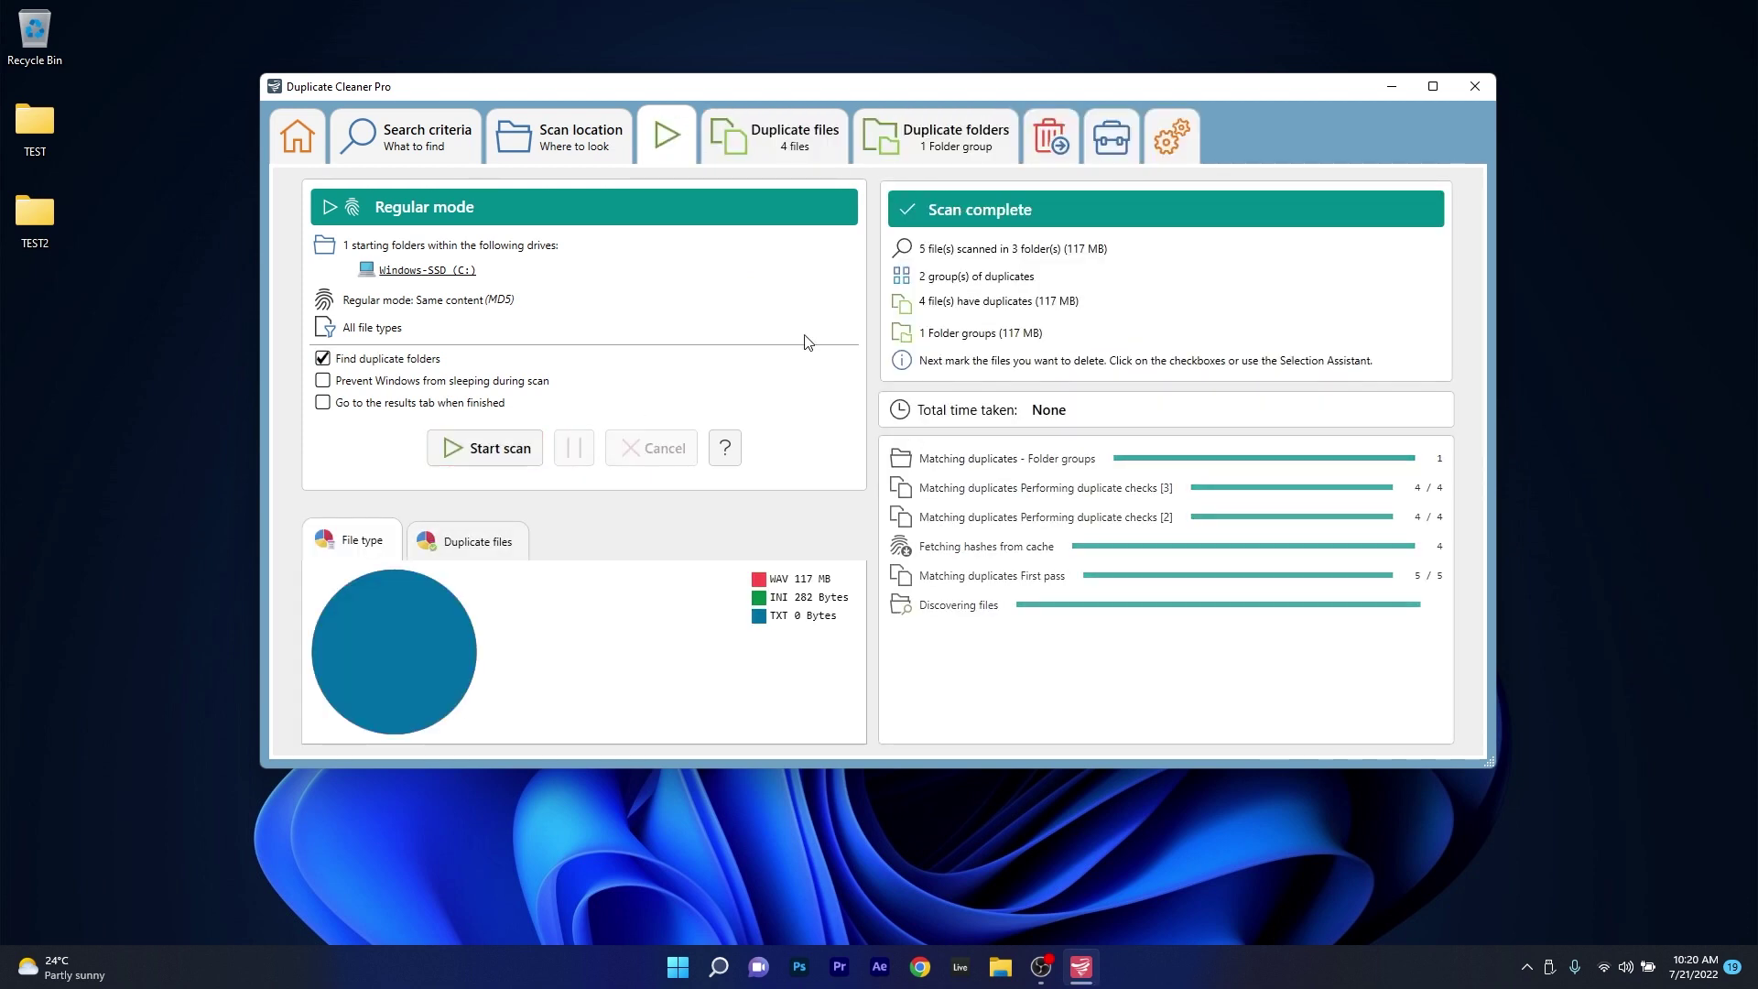
Step: Tick the second ambient.wav duplicate and view File removal with 1 file (58.4 MB) queued
click(775, 126)
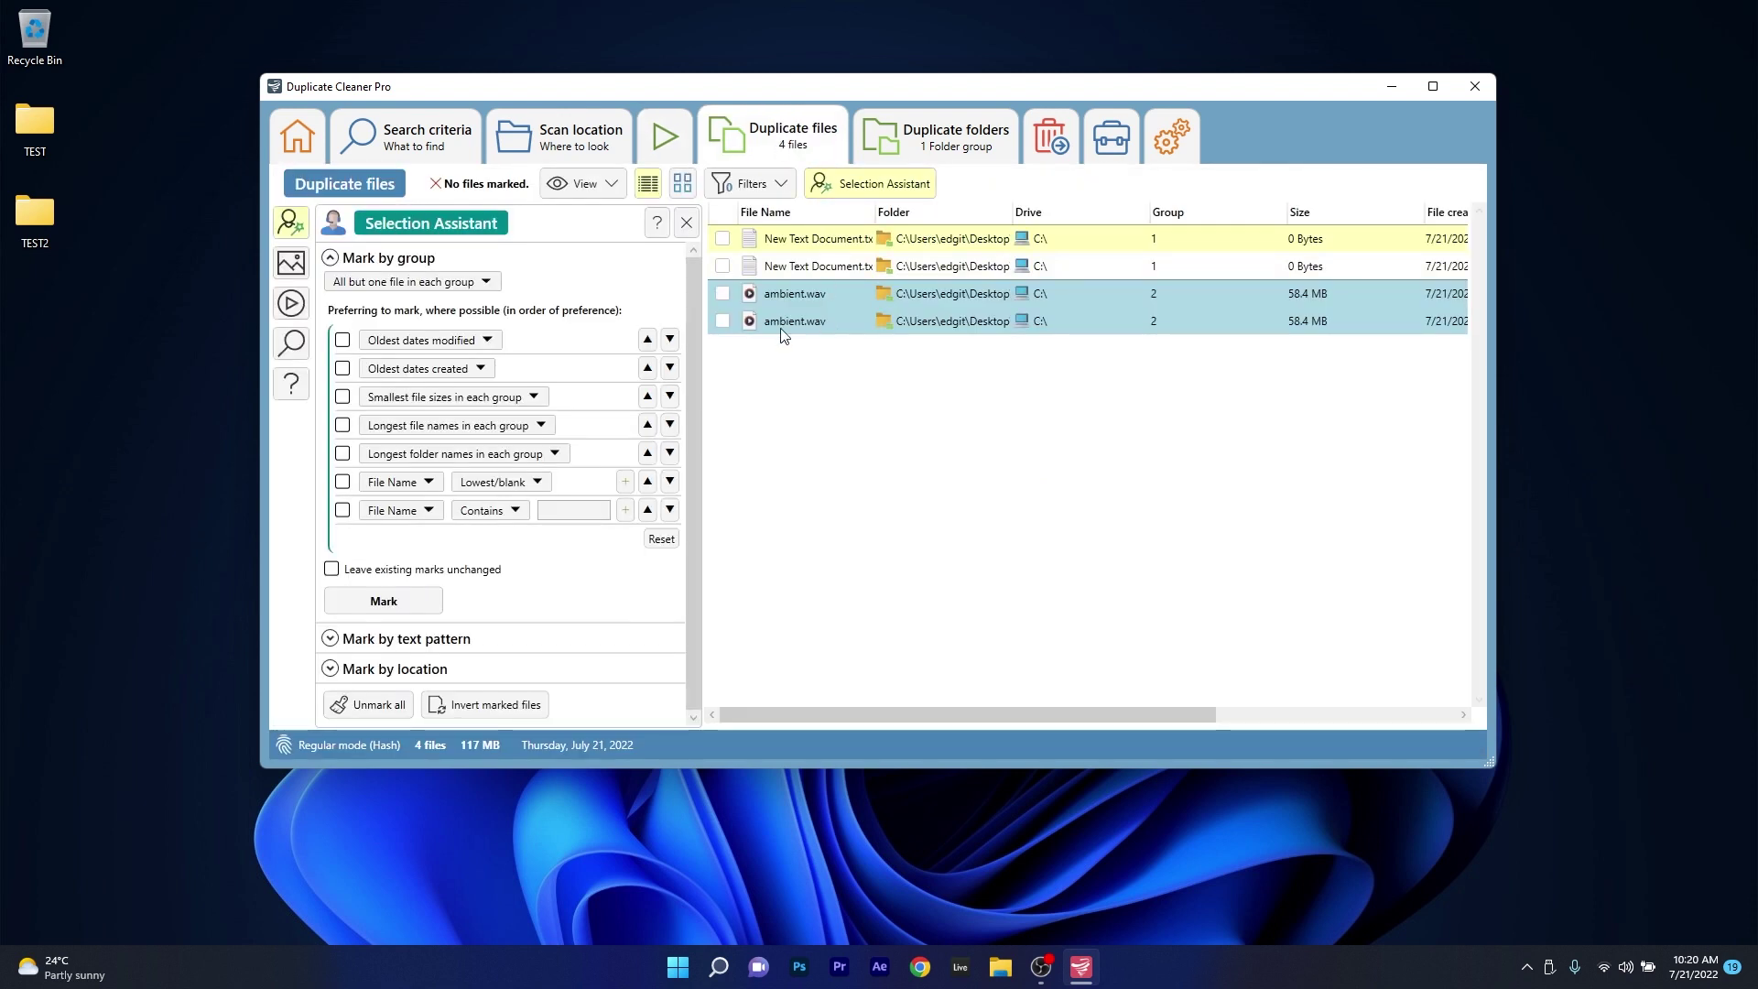
click(722, 320)
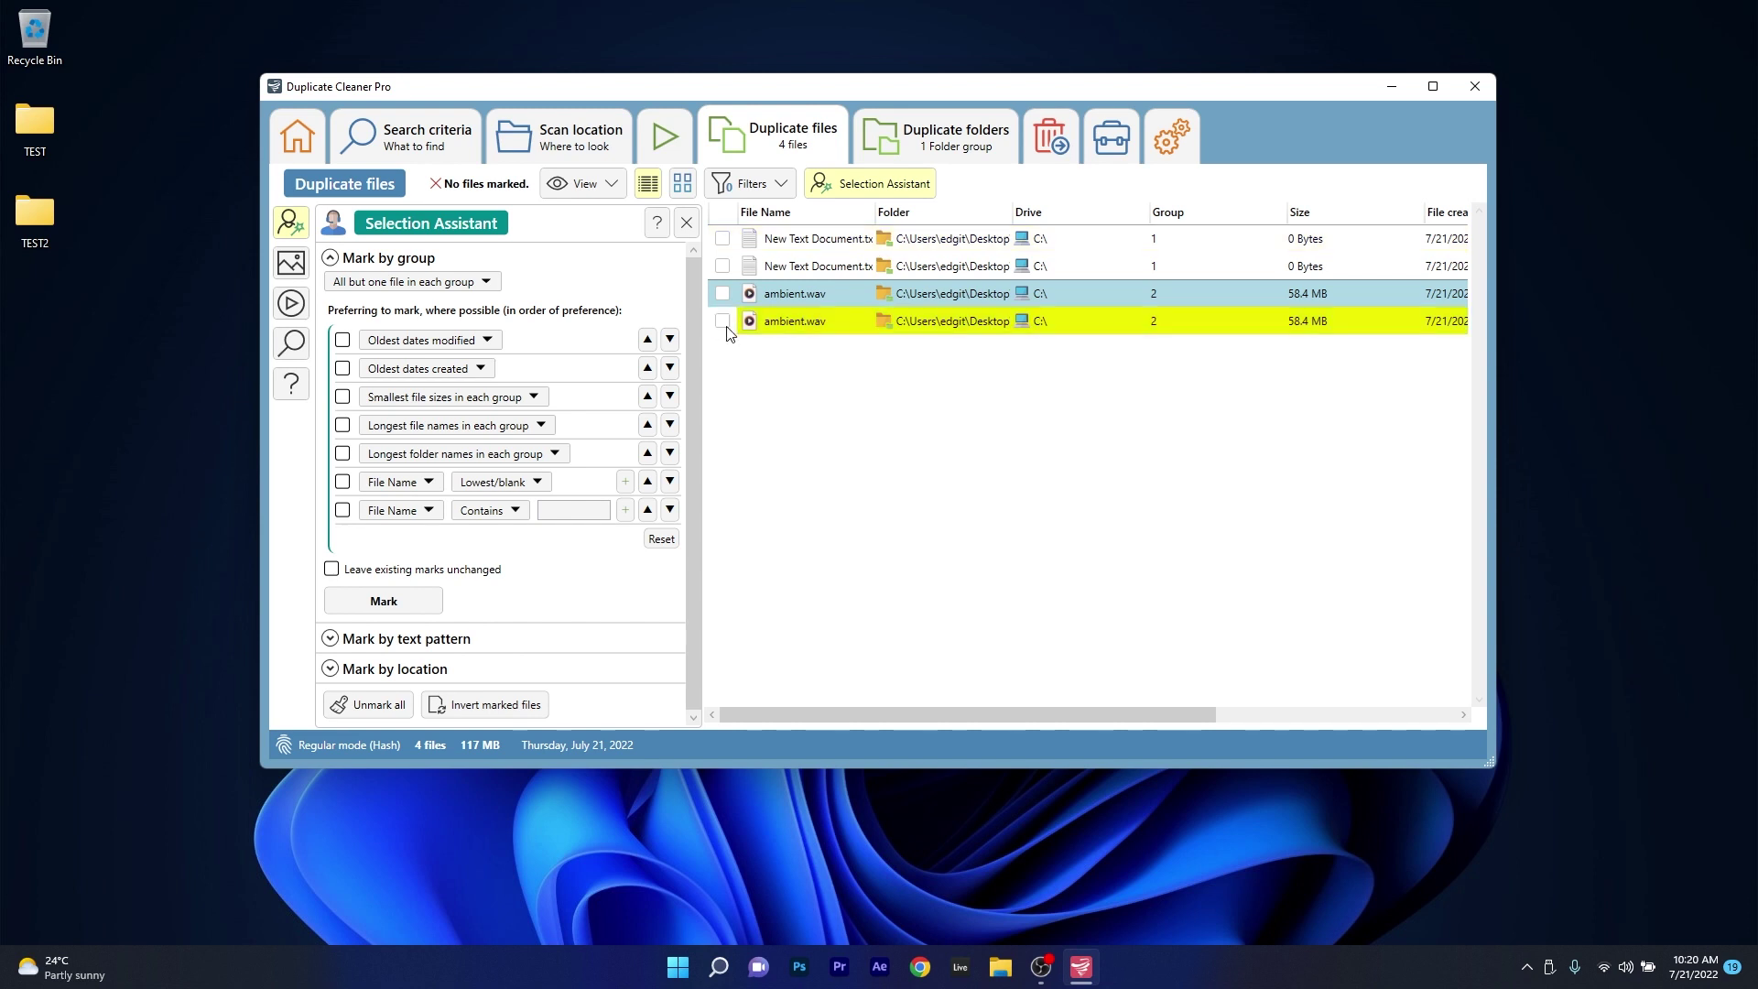
click(1042, 137)
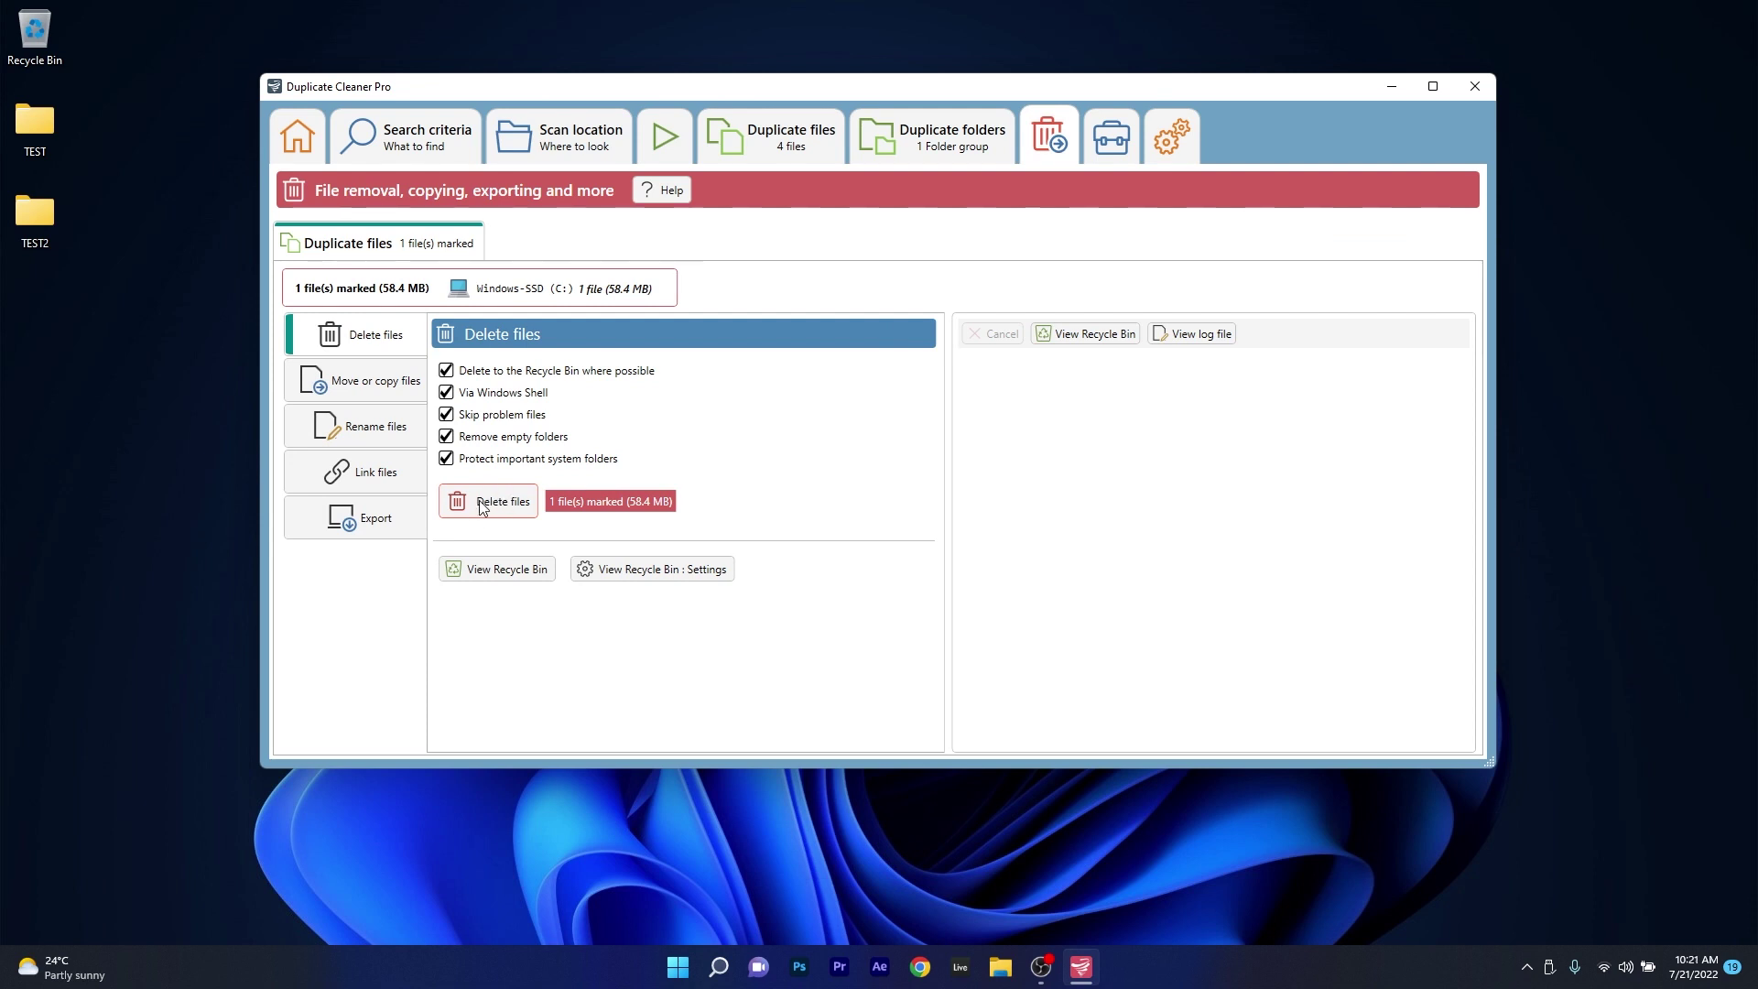
Step: Open the Remove empty folders tool and browse for its target folder
click(1108, 134)
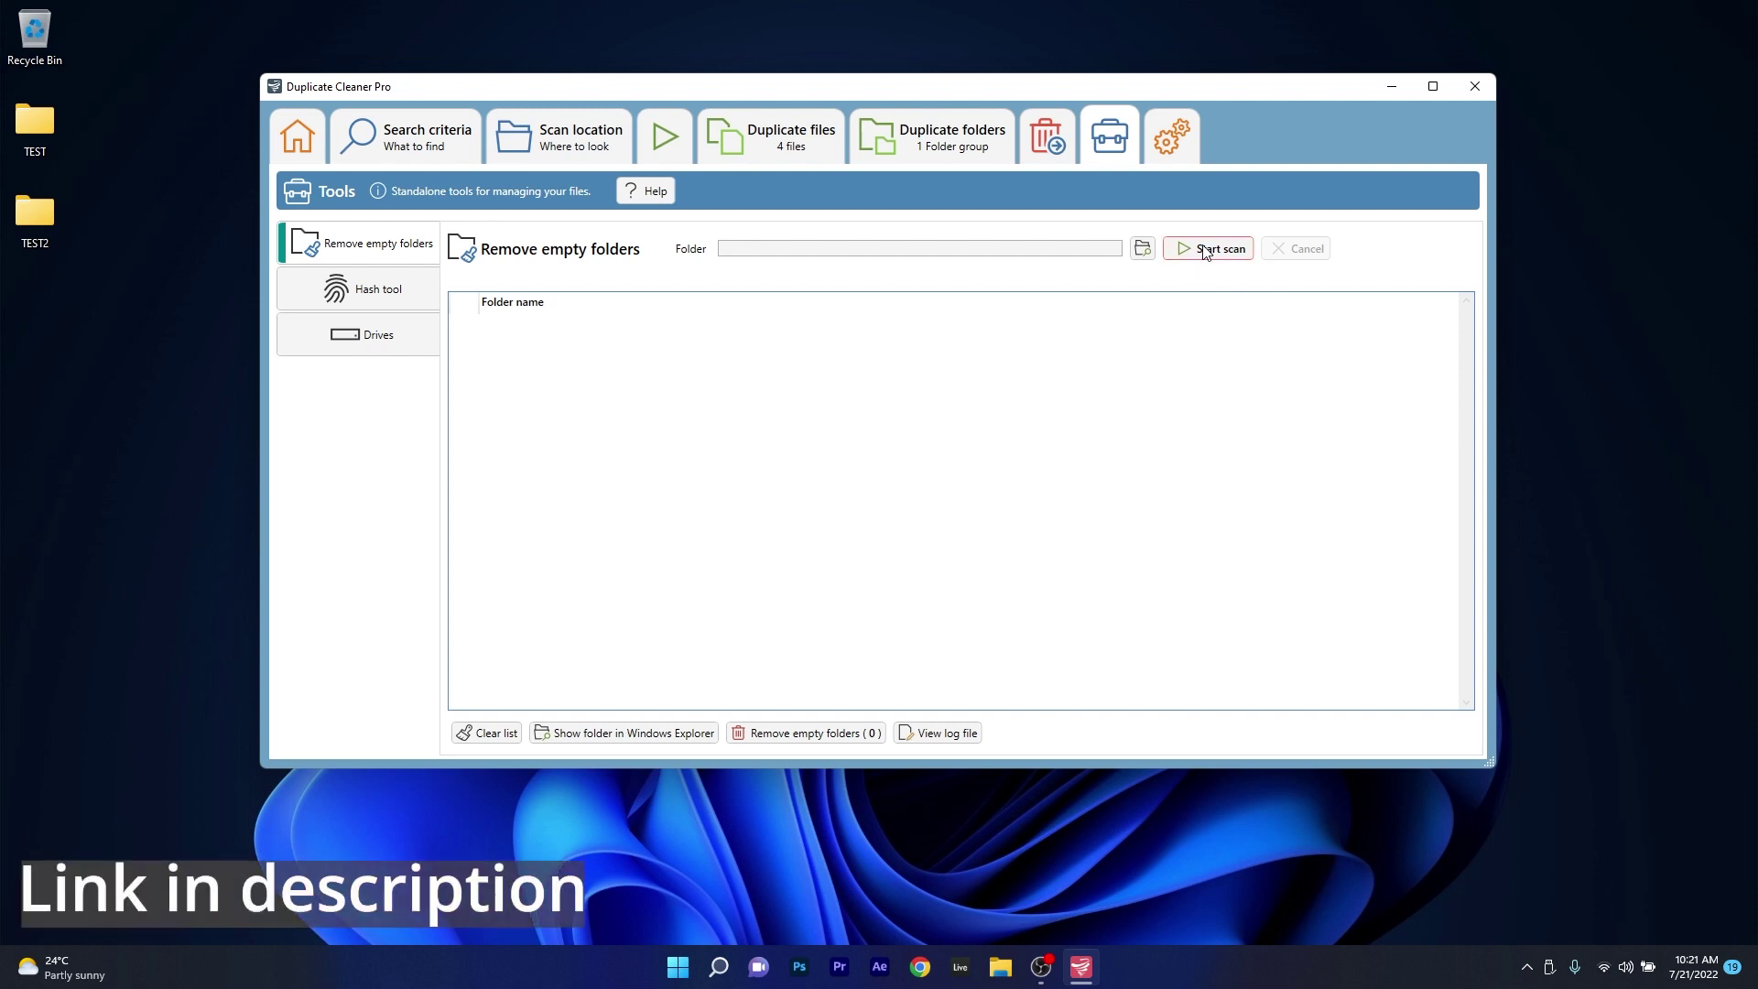
click(1142, 248)
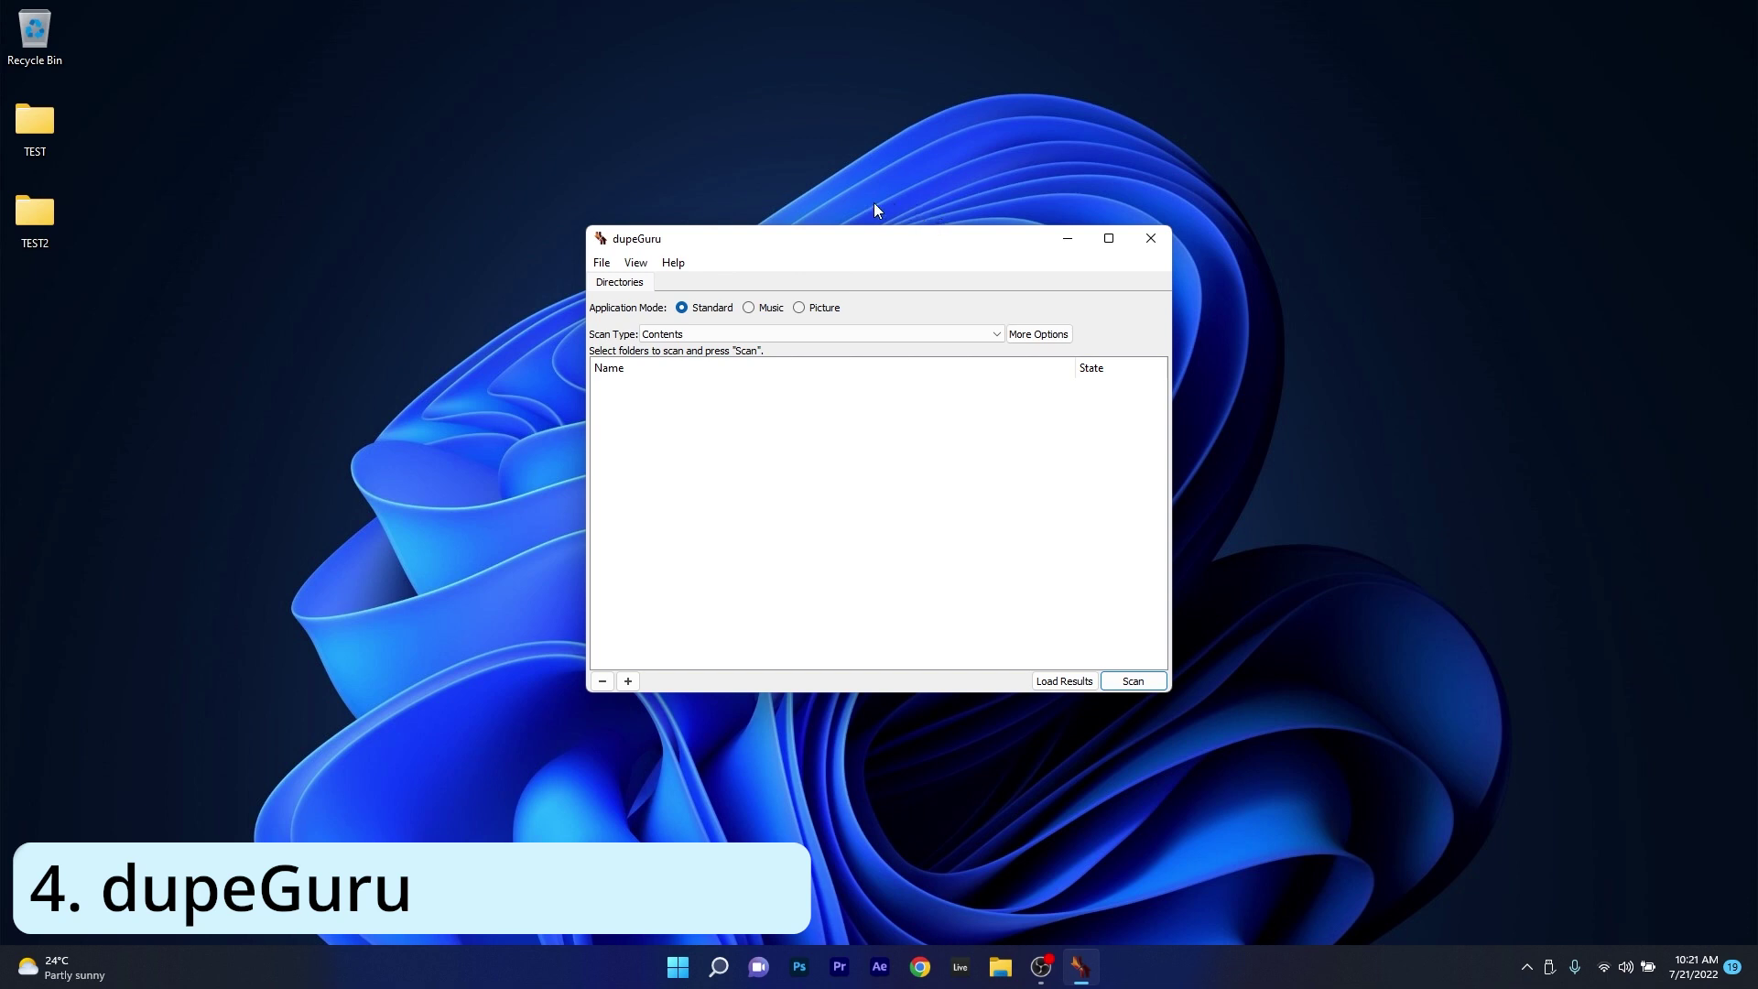
Step: Glance at dupeGuru's Help menu, make the window taller, then add the Desktop folder and scan it
click(635, 262)
click(758, 245)
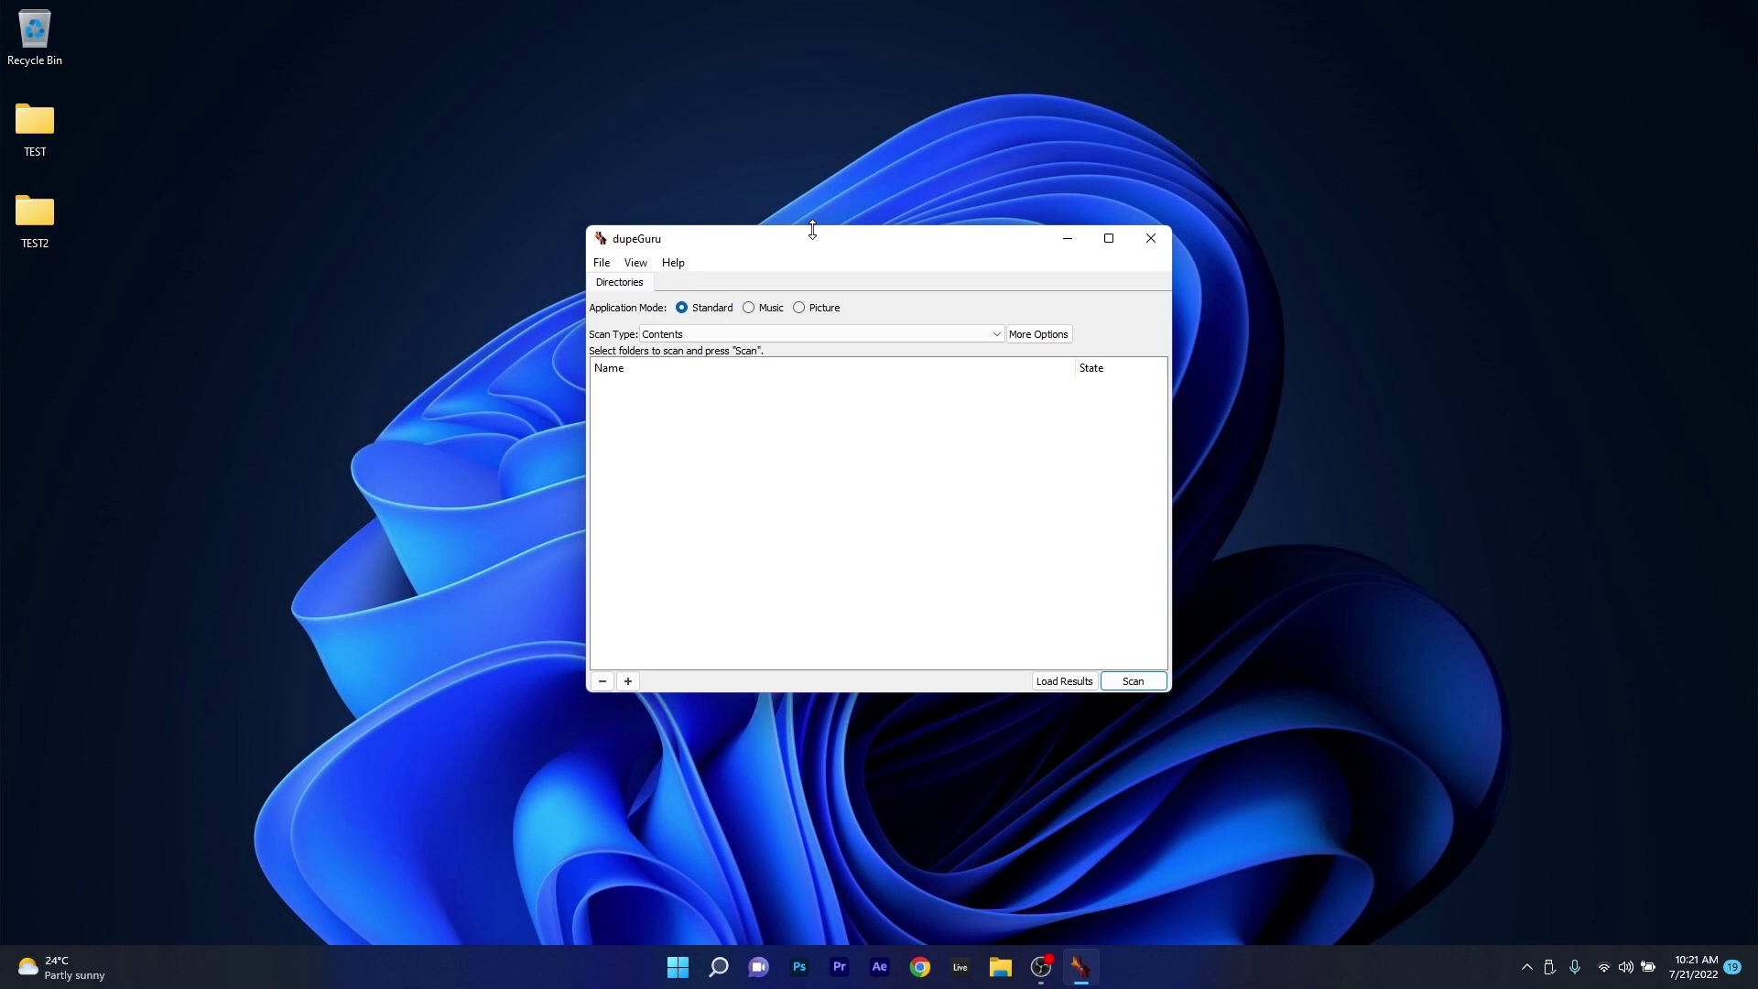
drag(812, 229, 812, 211)
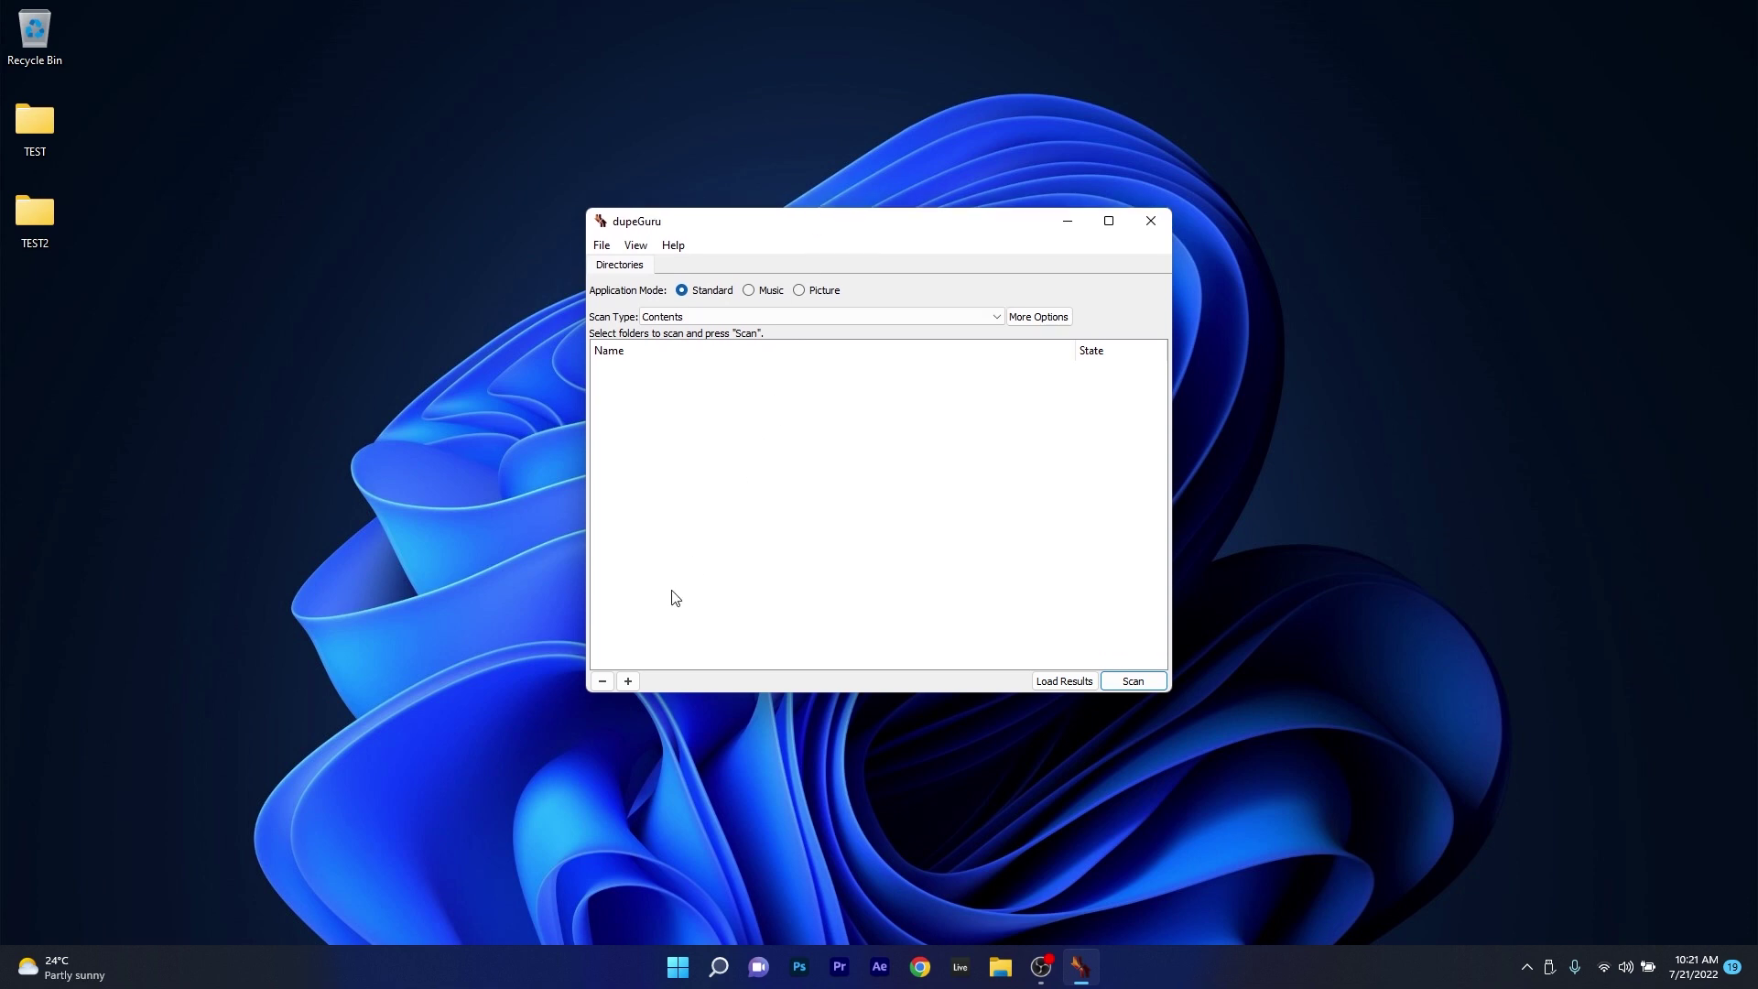
click(627, 680)
click(667, 431)
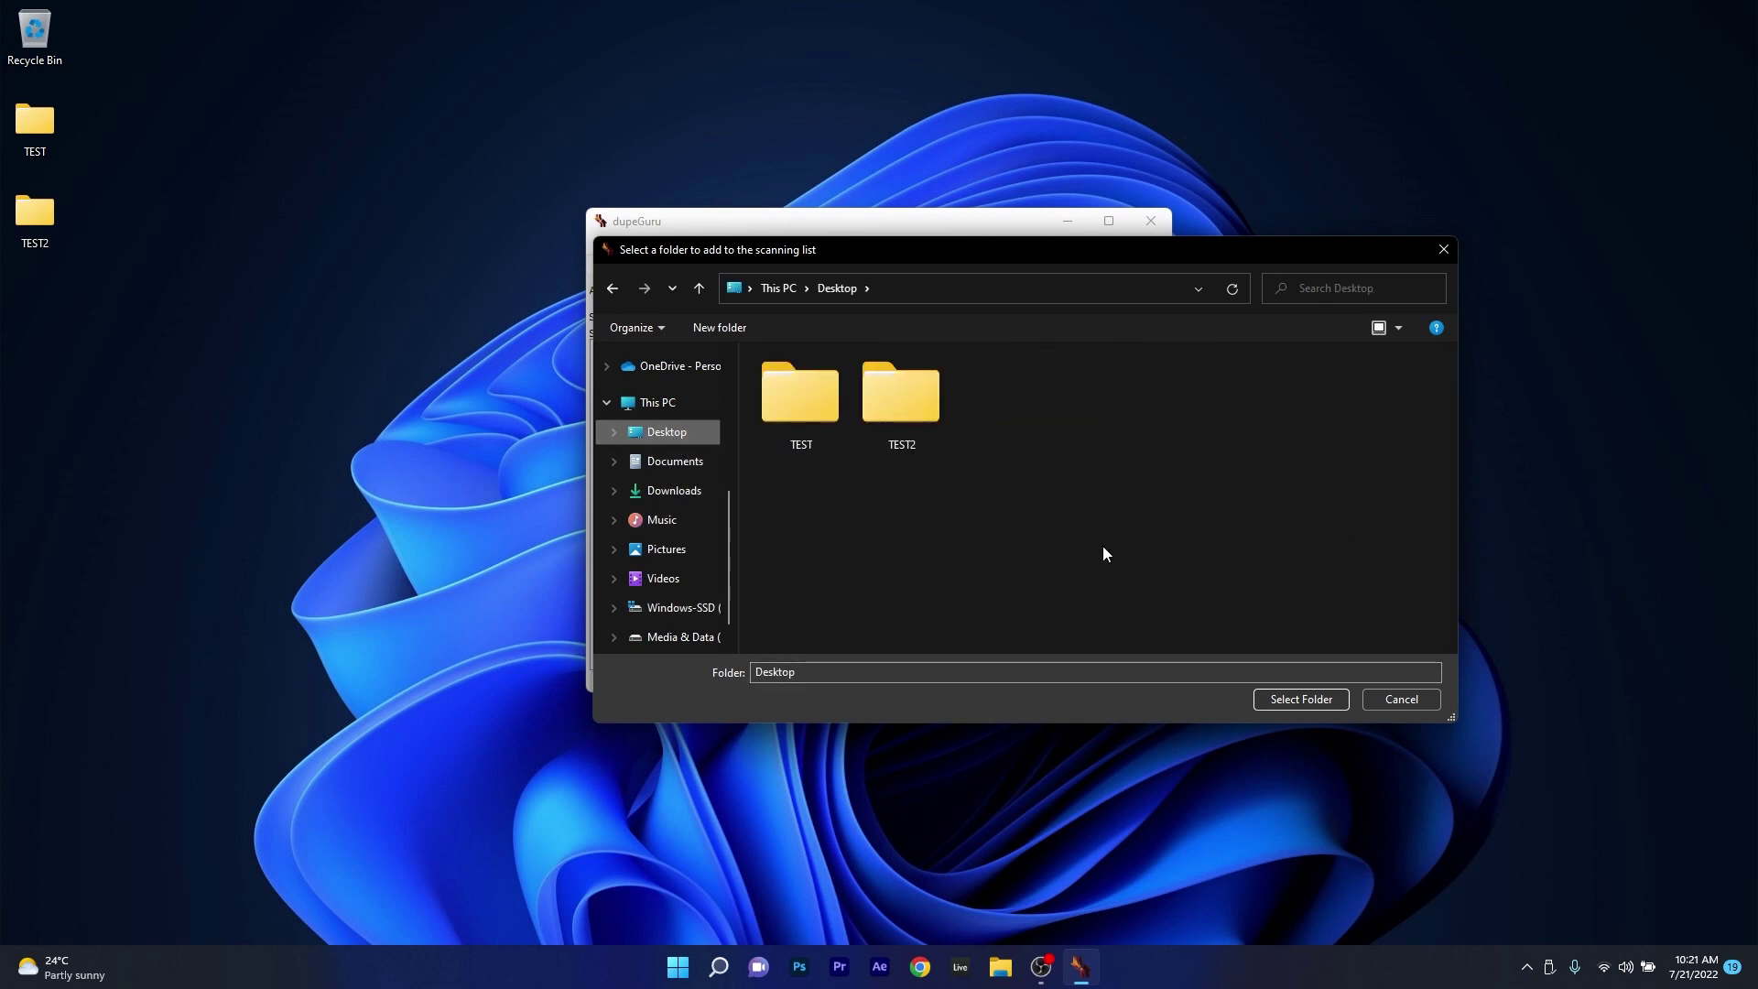
click(1329, 705)
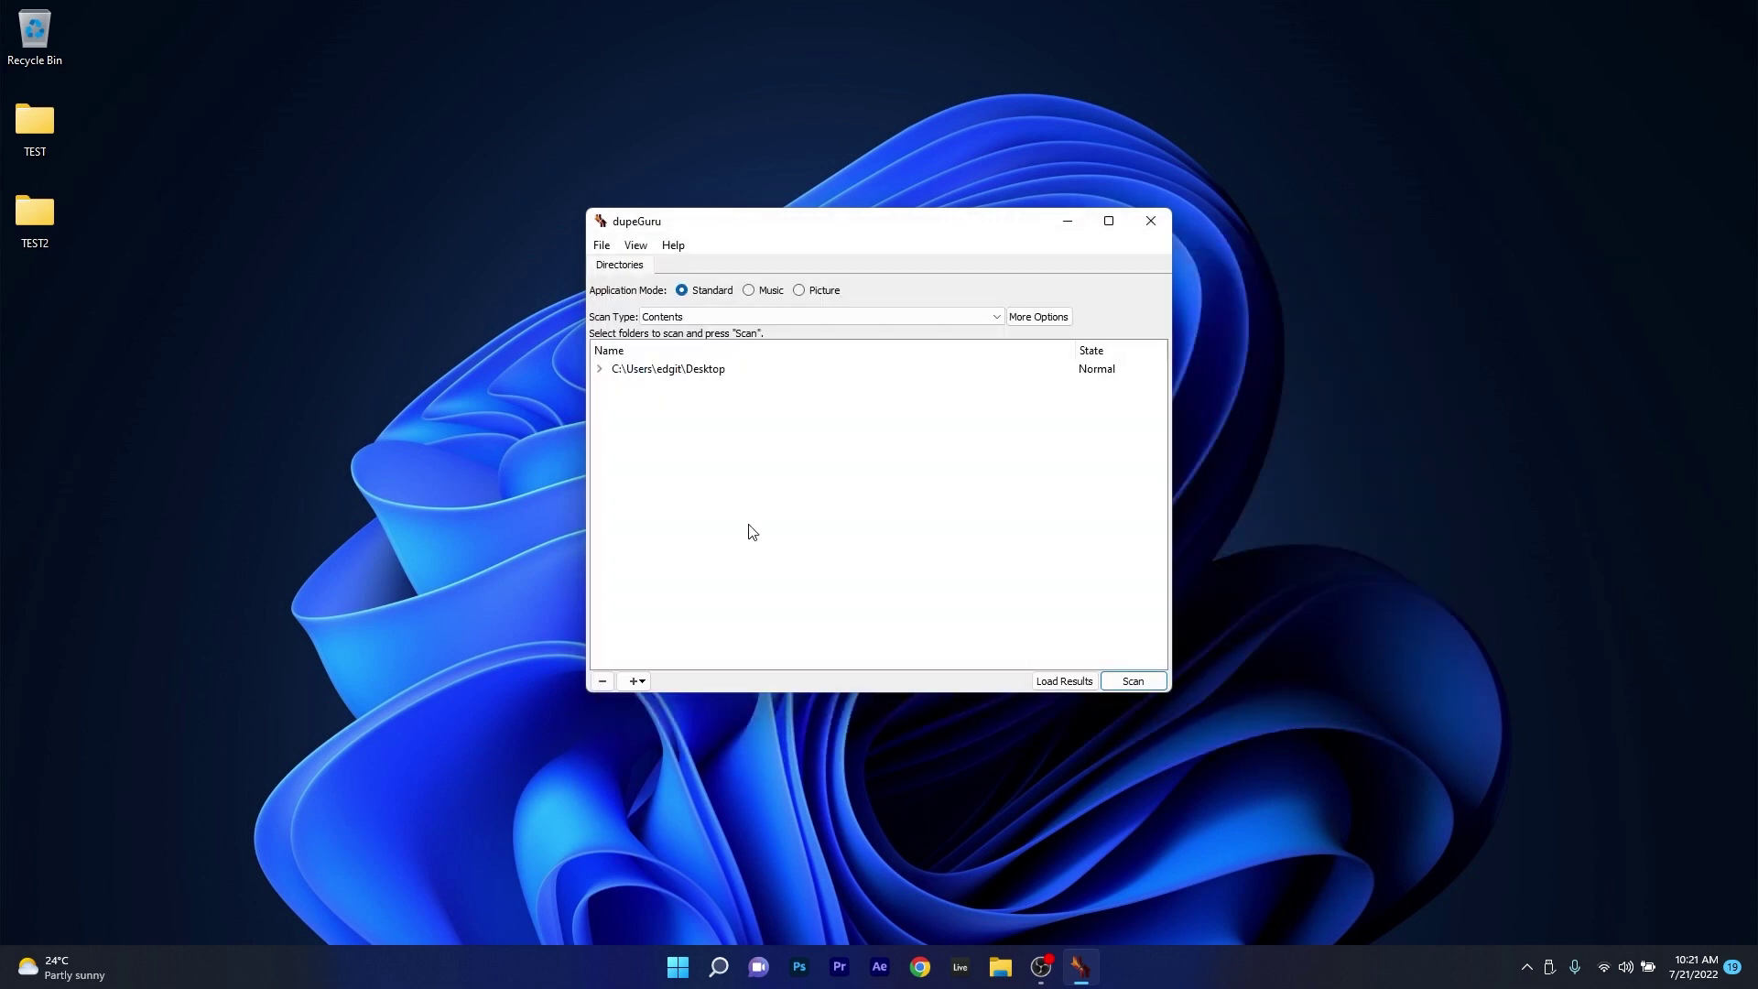
click(1155, 685)
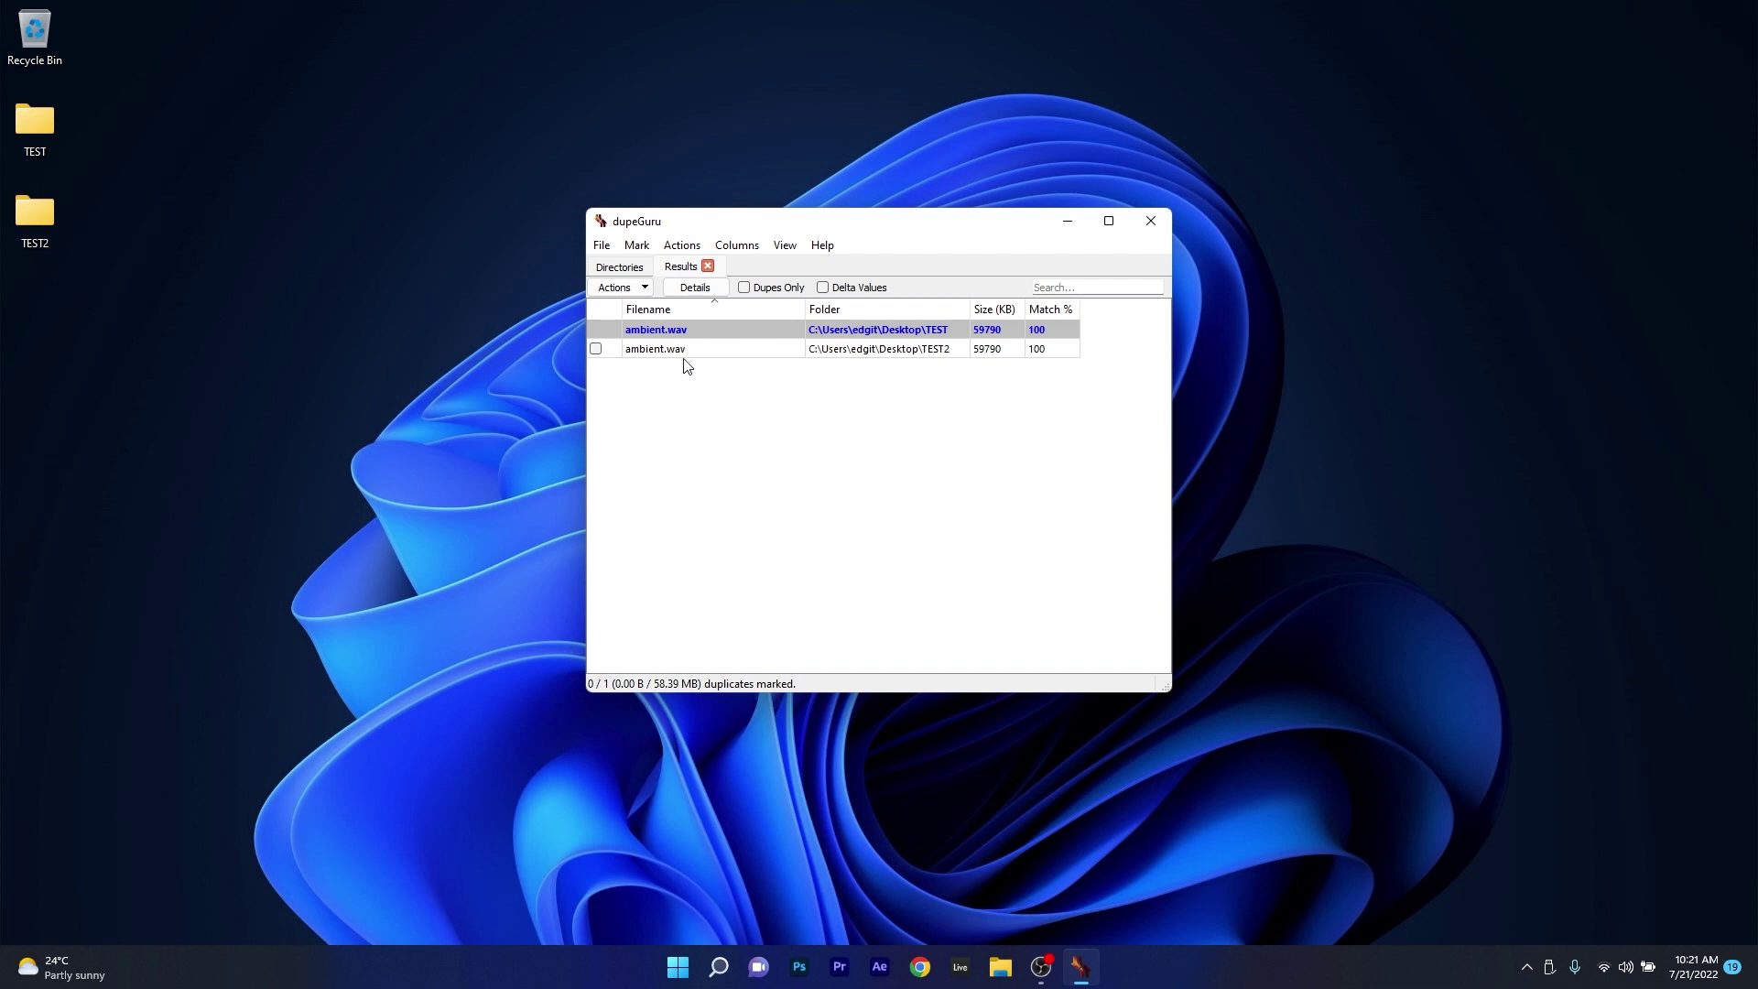
Step: Tick the TEST2 ambient.wav result, glance at the Actions menu, then close dupeGuru
click(595, 349)
click(681, 244)
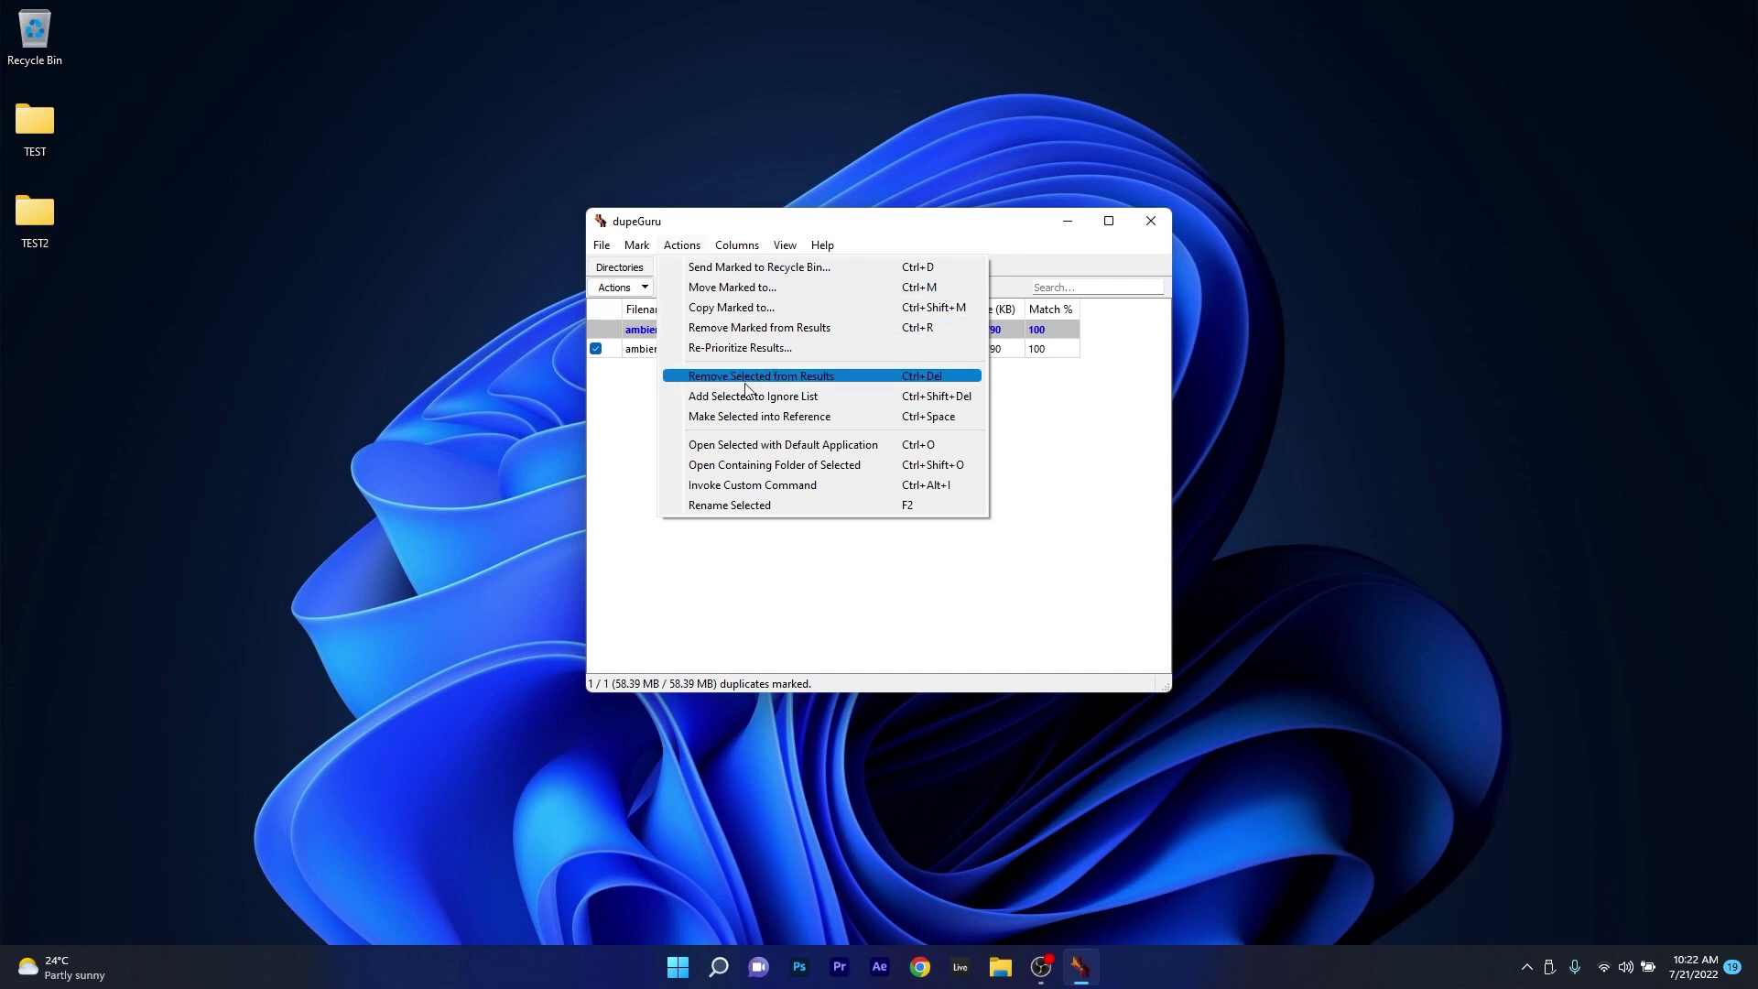
click(1106, 427)
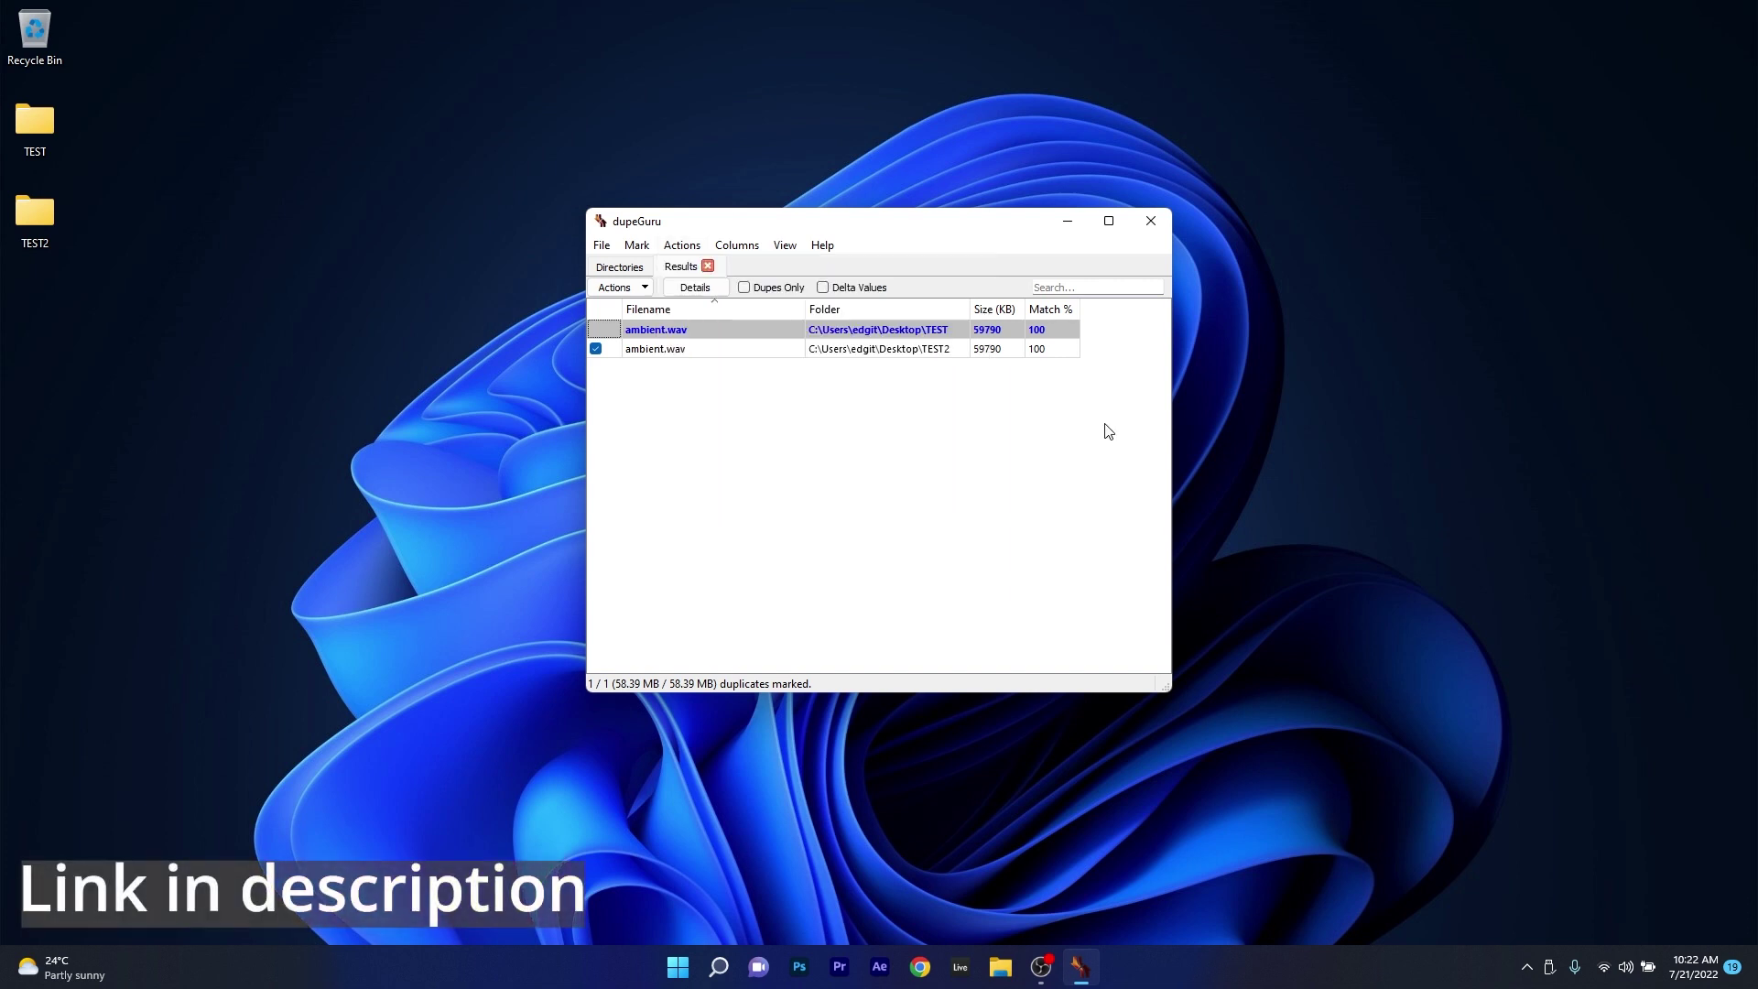
drag(965, 231, 981, 201)
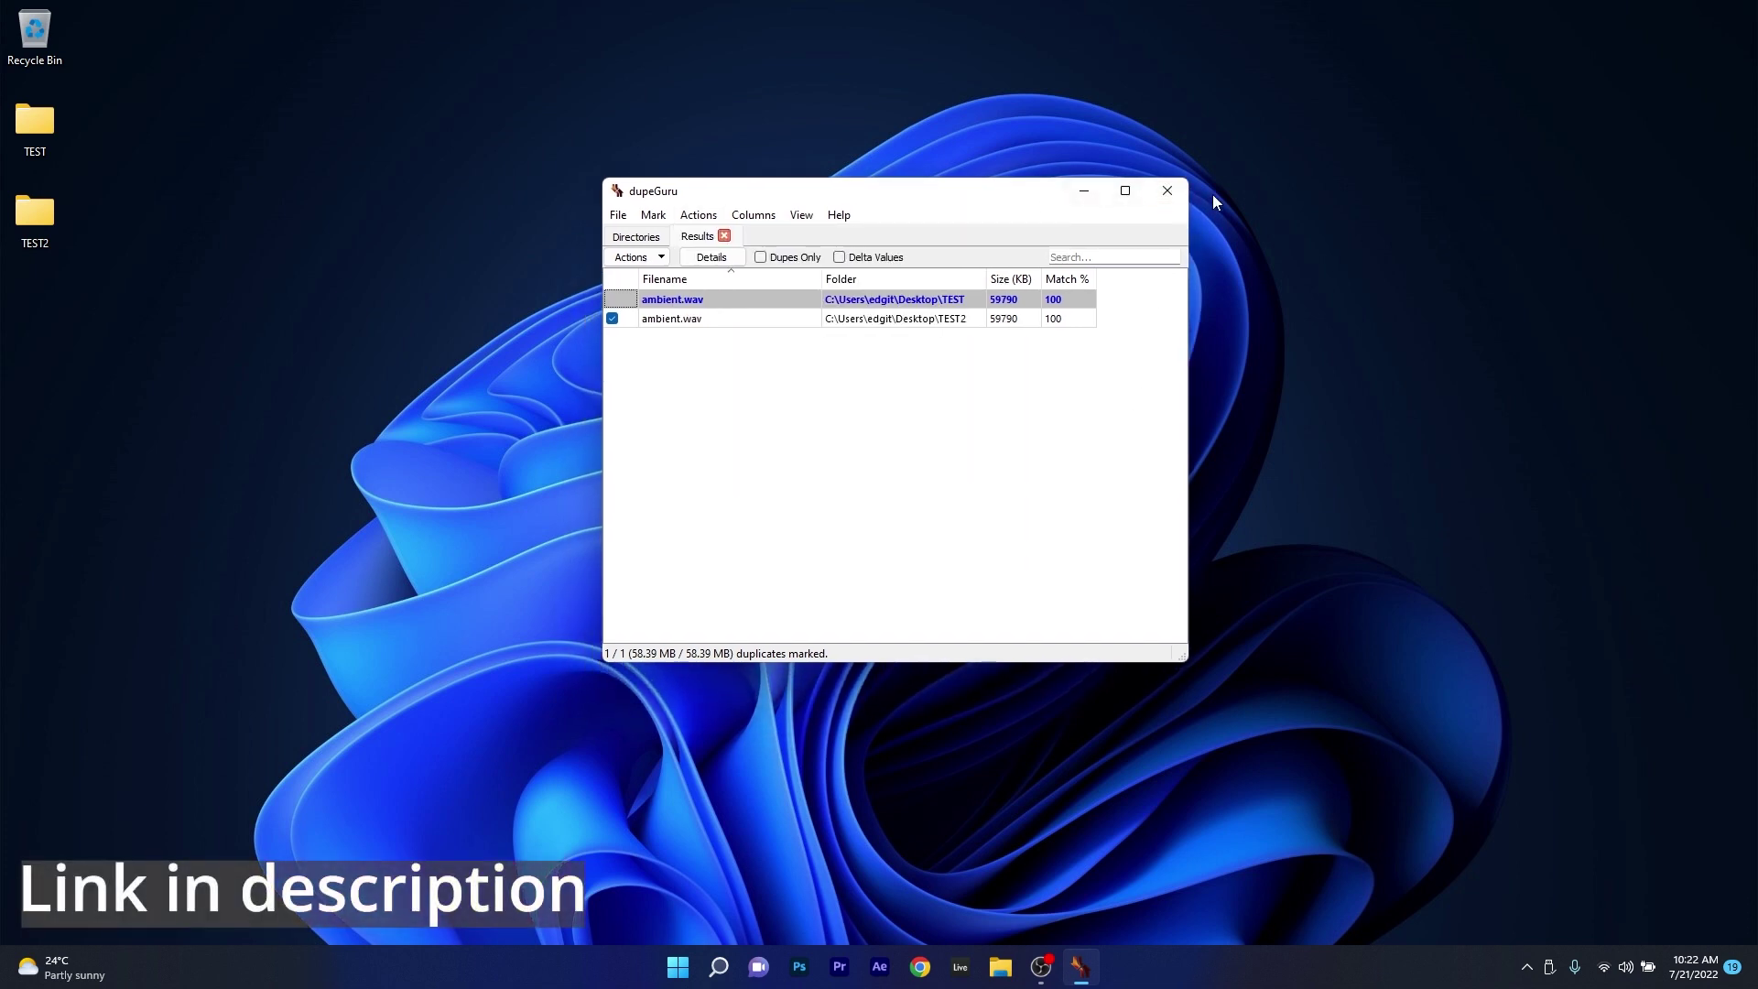
click(1168, 192)
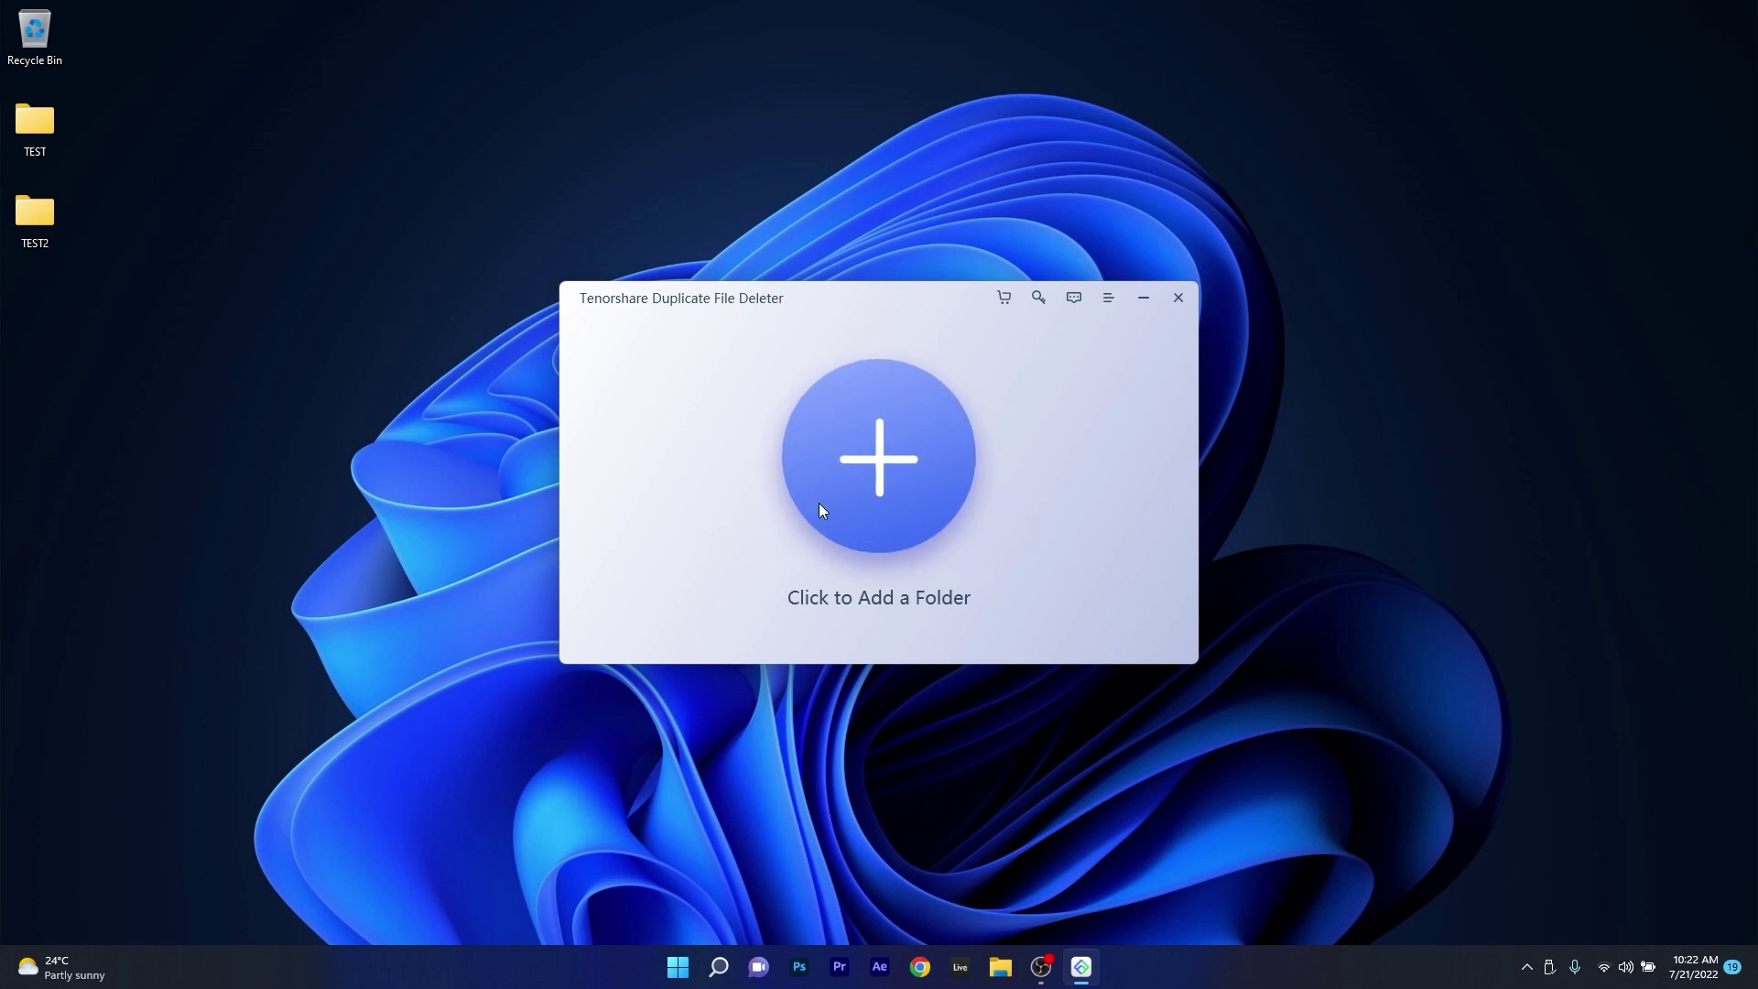
Step: Add the Desktop as the scan folder, scan it, and tick the second ambient.wav copy
click(839, 459)
double_click(803, 412)
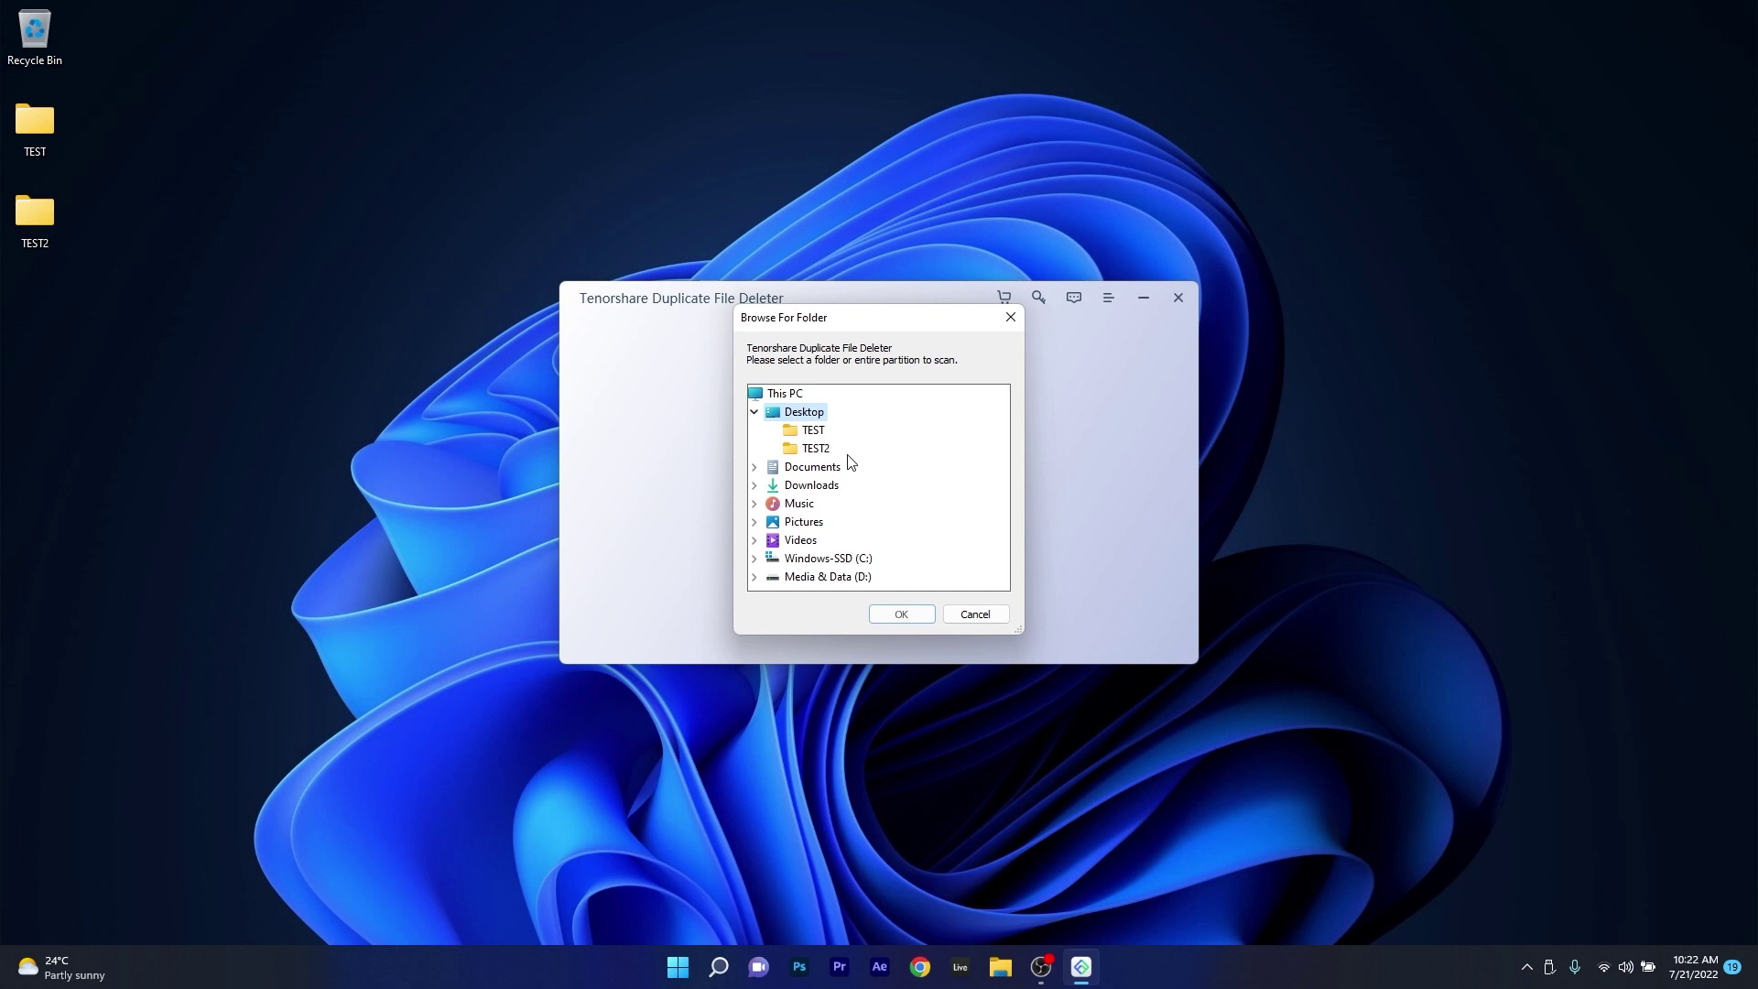
click(902, 614)
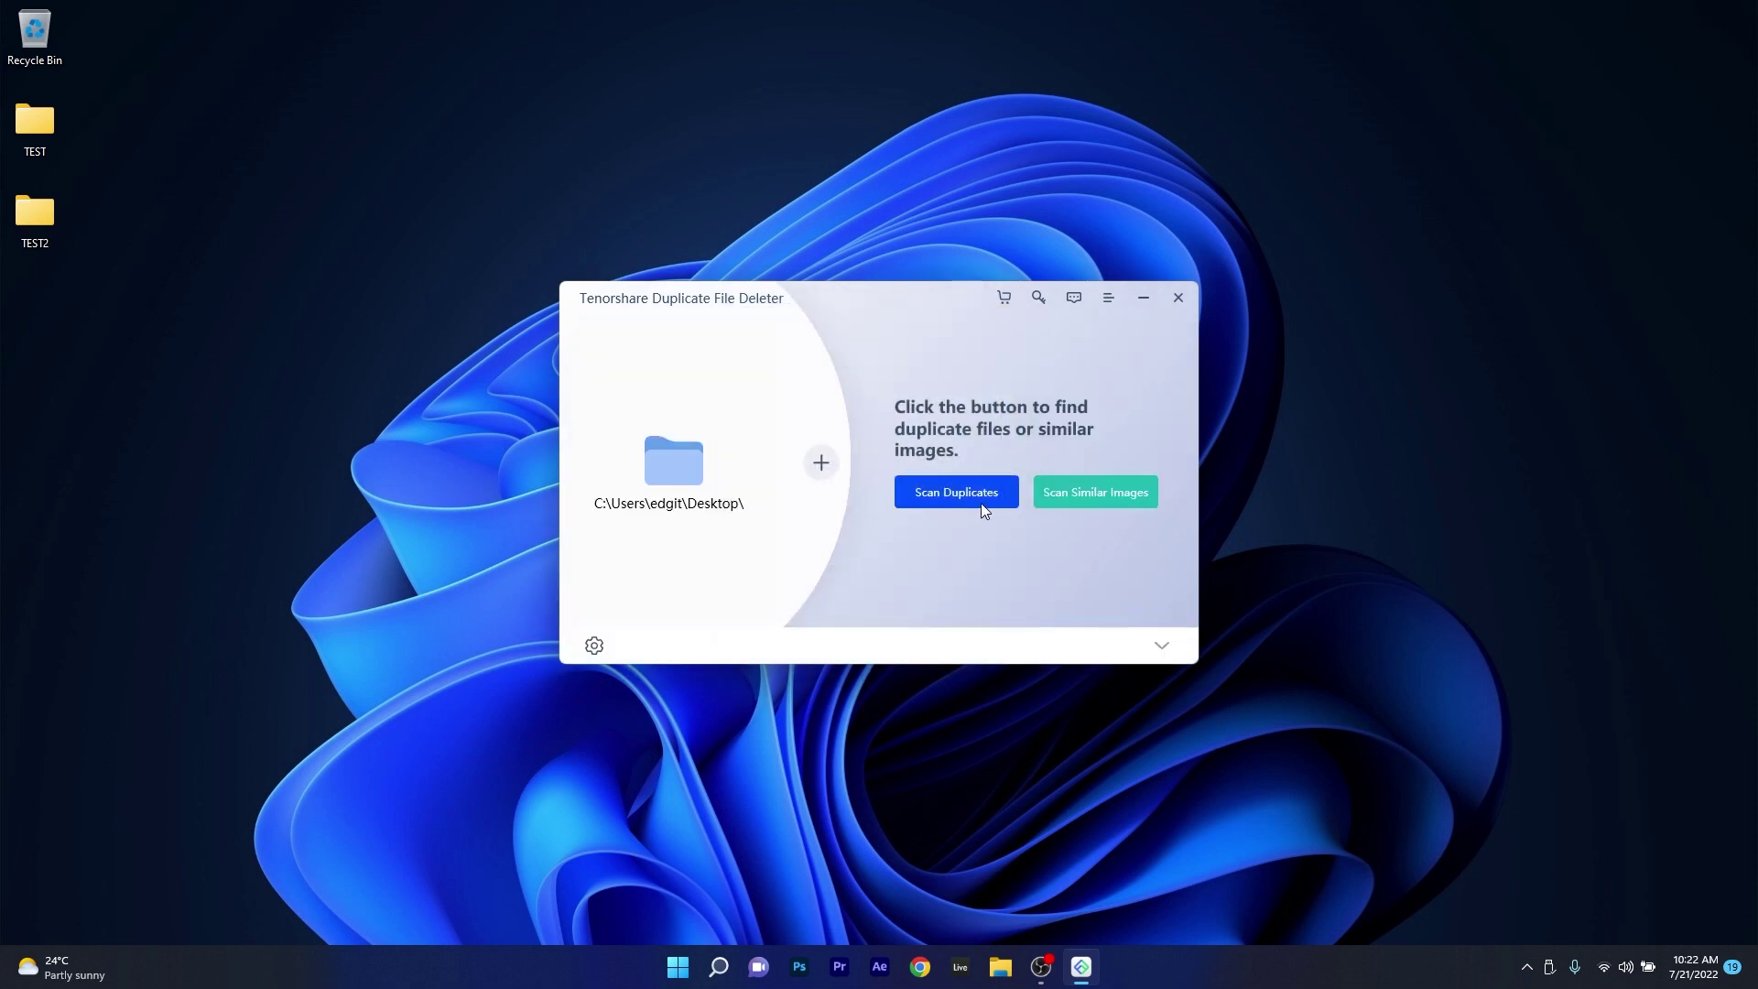
click(935, 502)
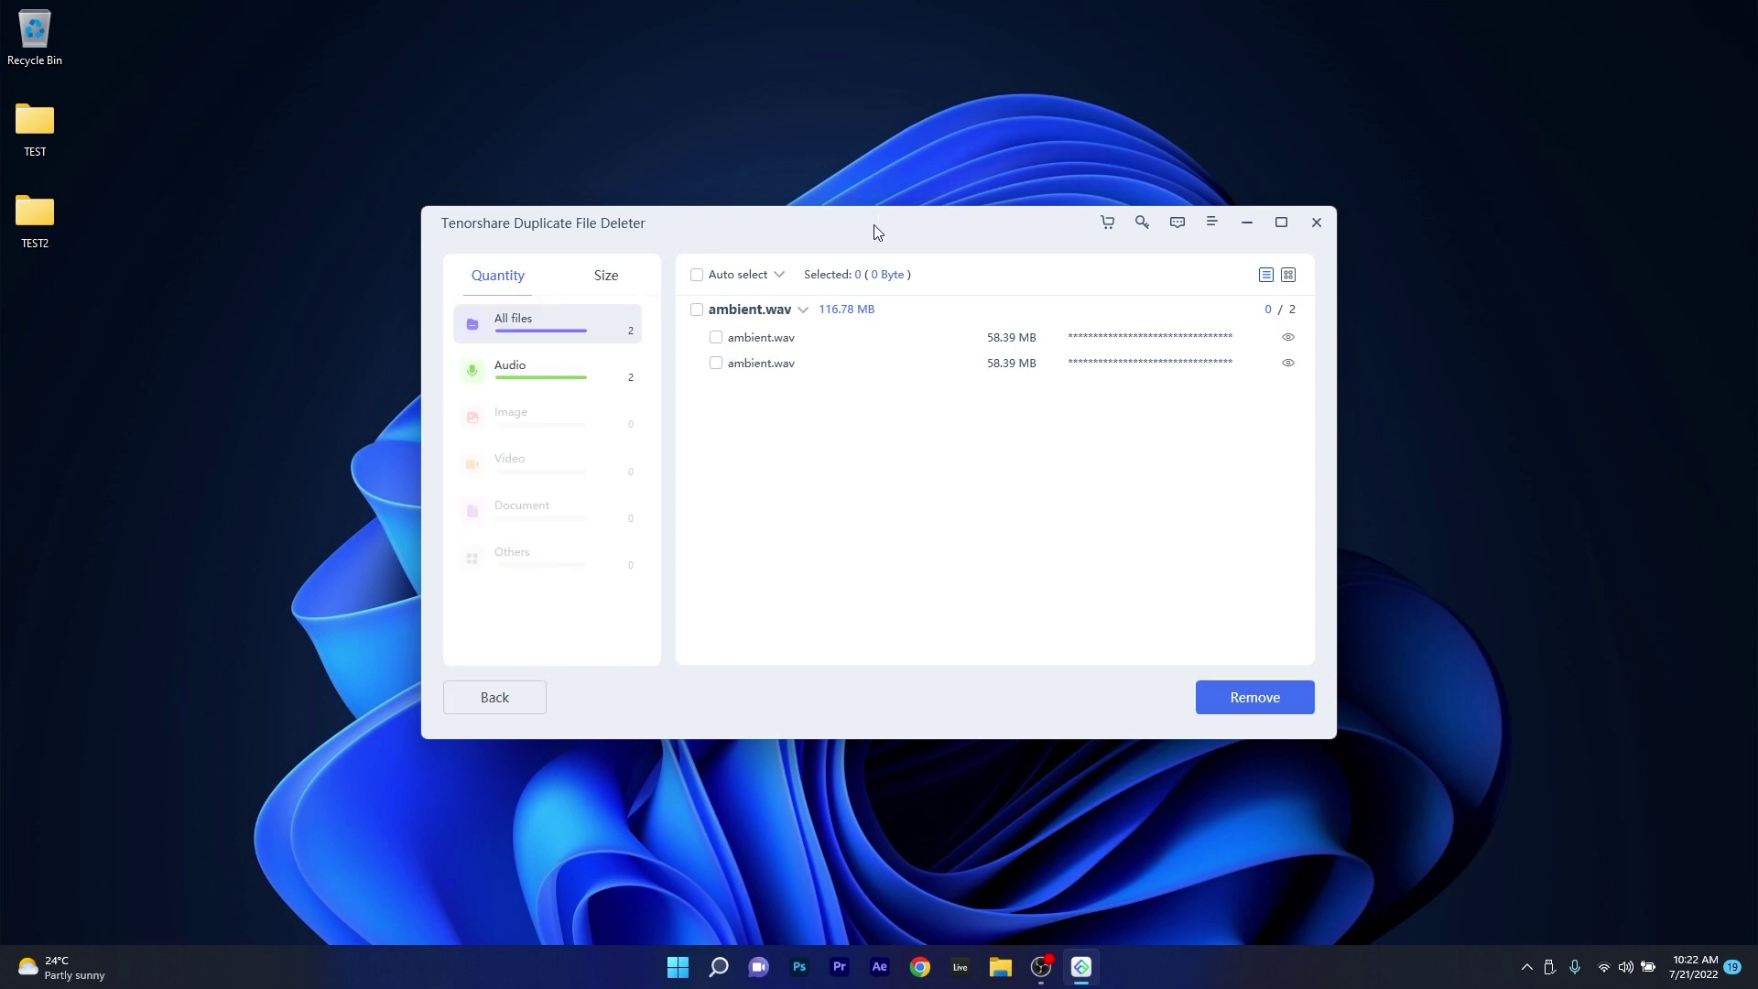
click(717, 364)
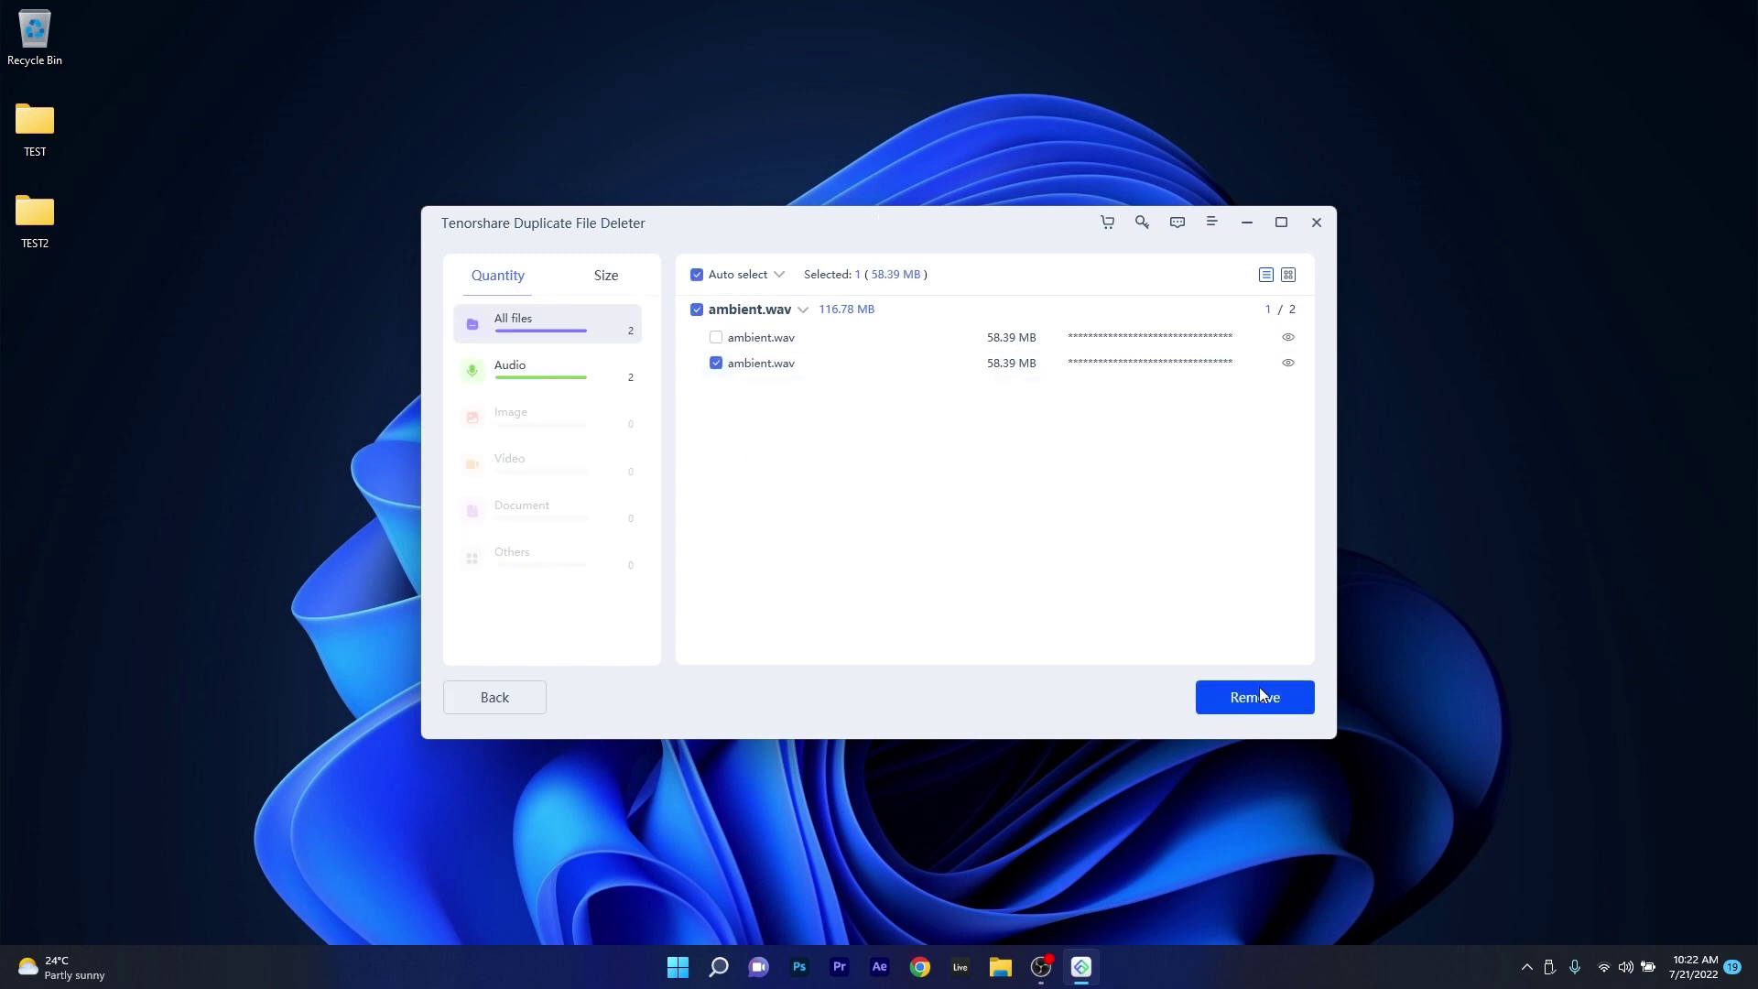